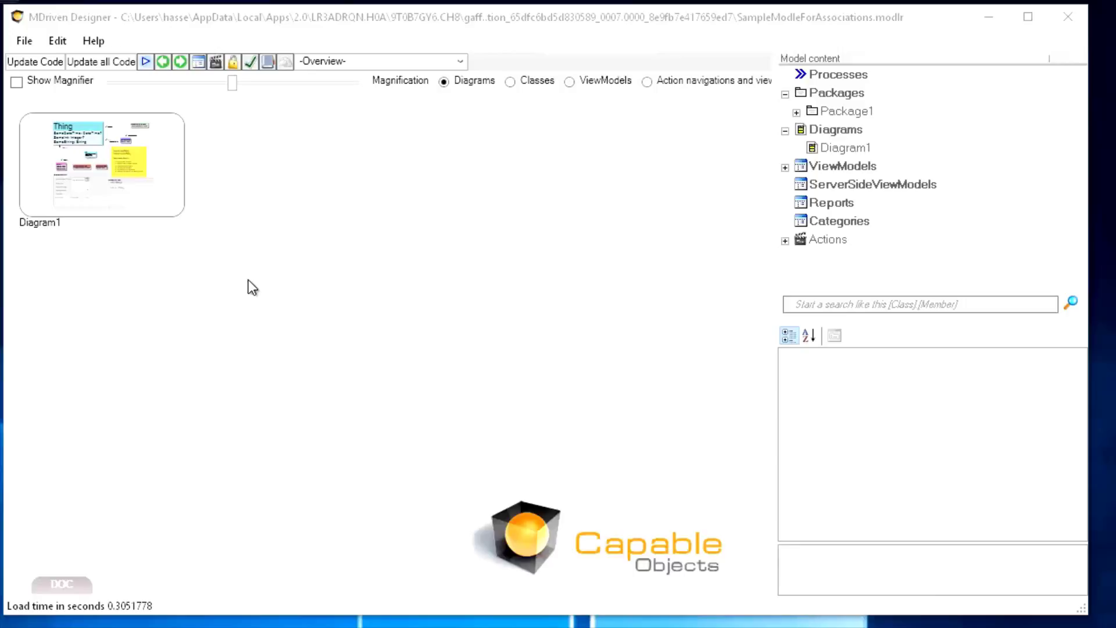
- Create a new empty model in place of the sample model and open its Diagram1
double_click(169, 163)
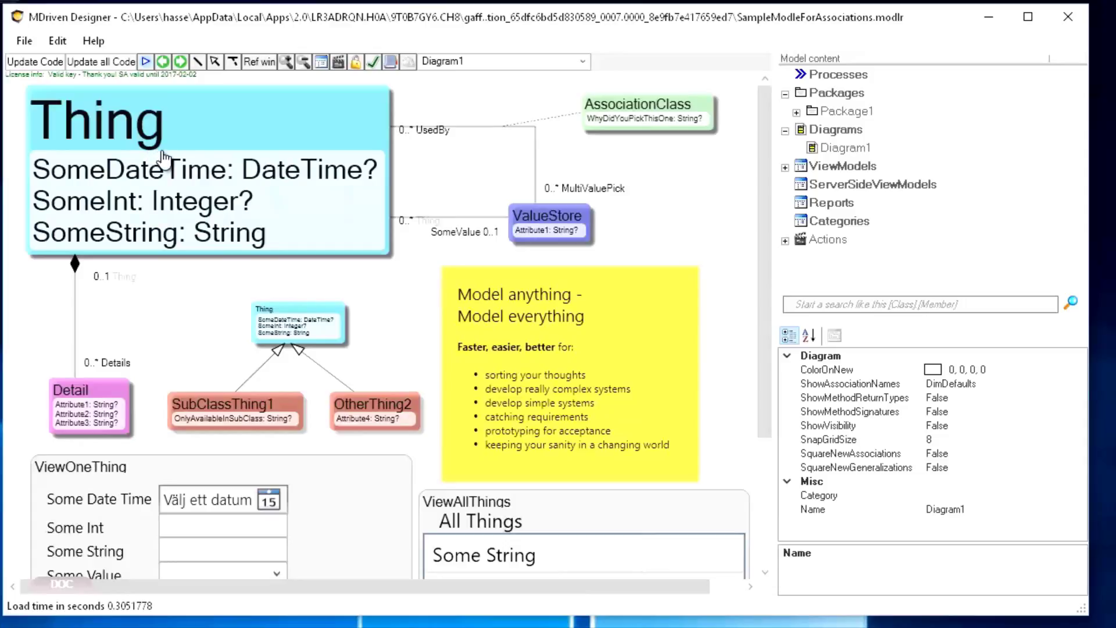
left_click(24, 40)
left_click(53, 55)
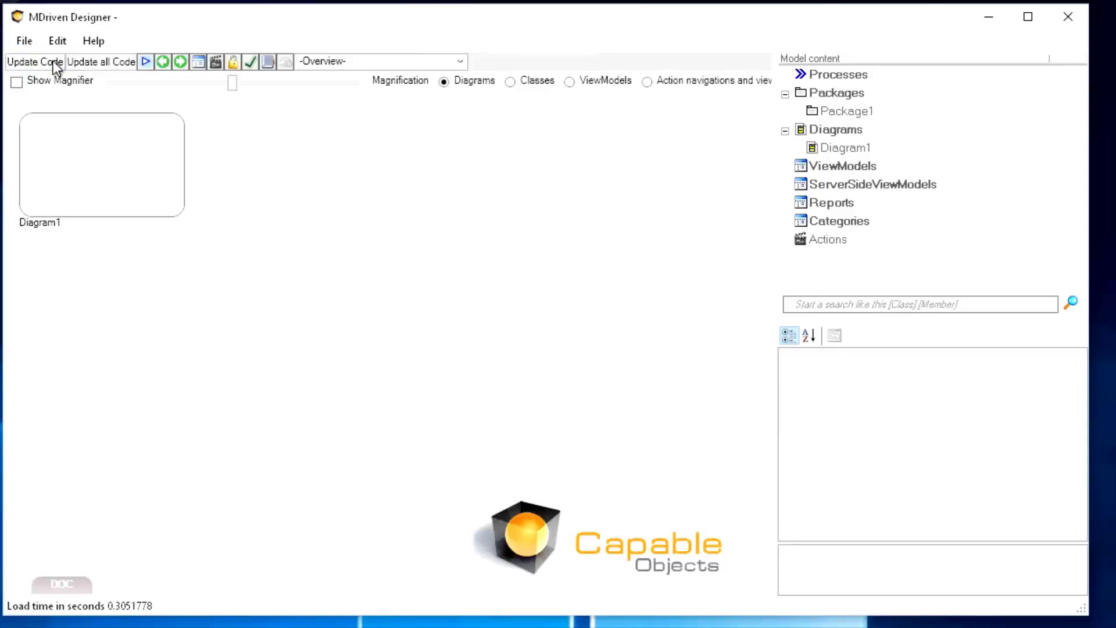
double_click(90, 167)
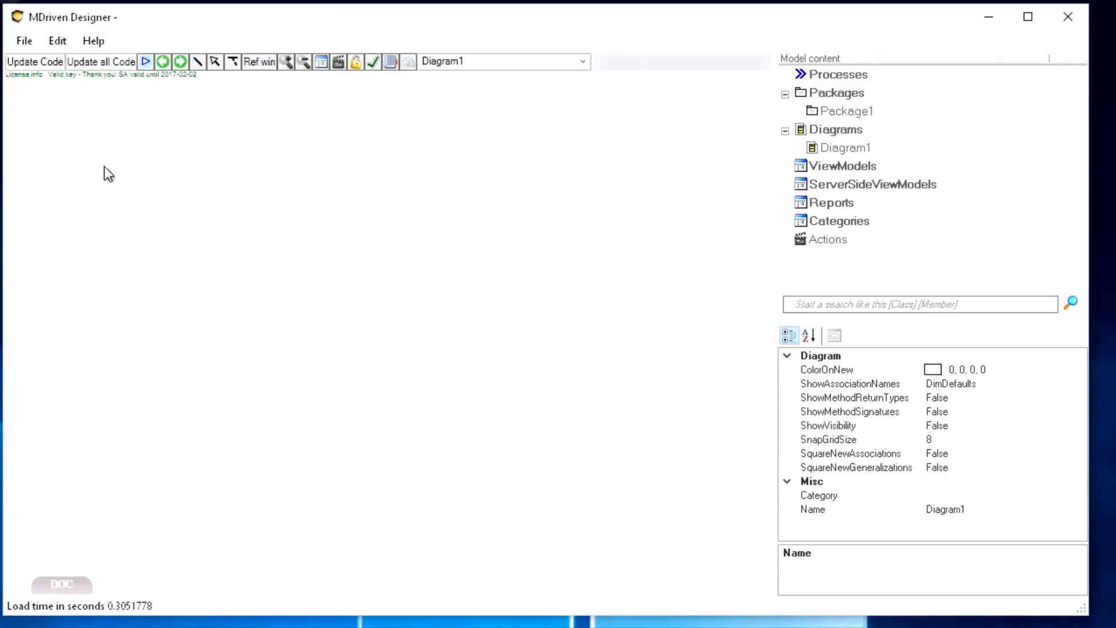
- Add a class to the empty diagram and give it one attribute, keeping the default names
right_click(193, 225)
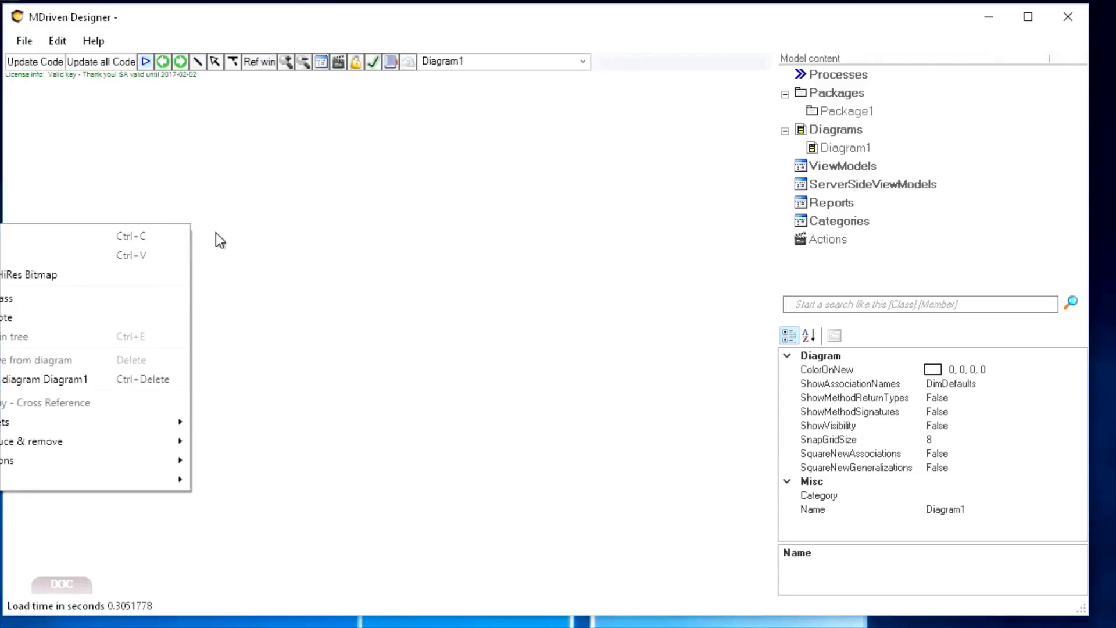
left_click(97, 300)
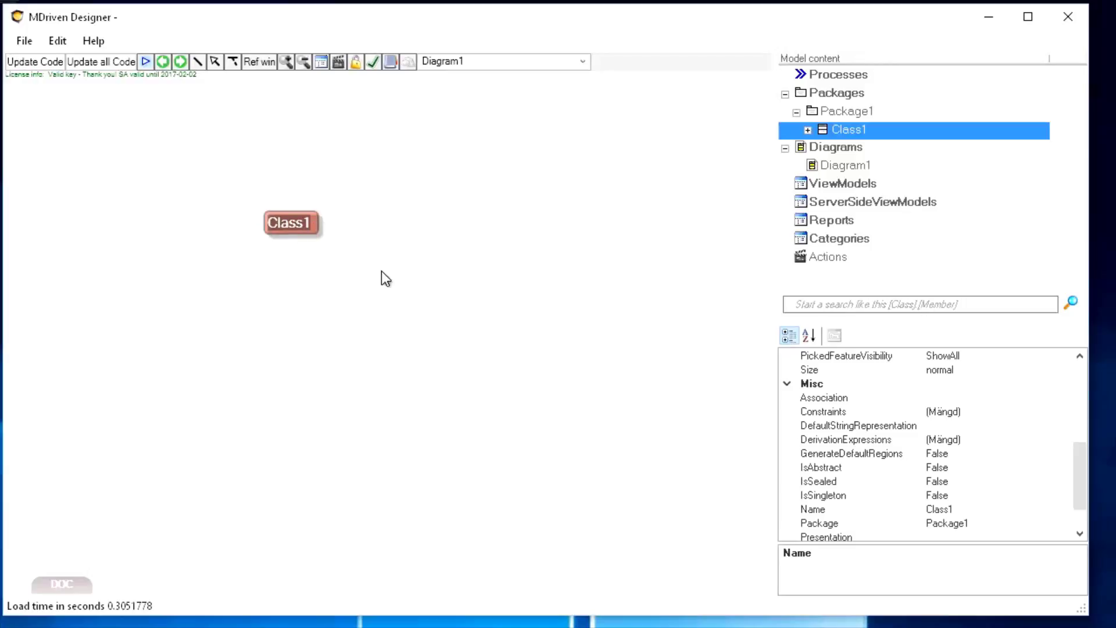
key("Insert")
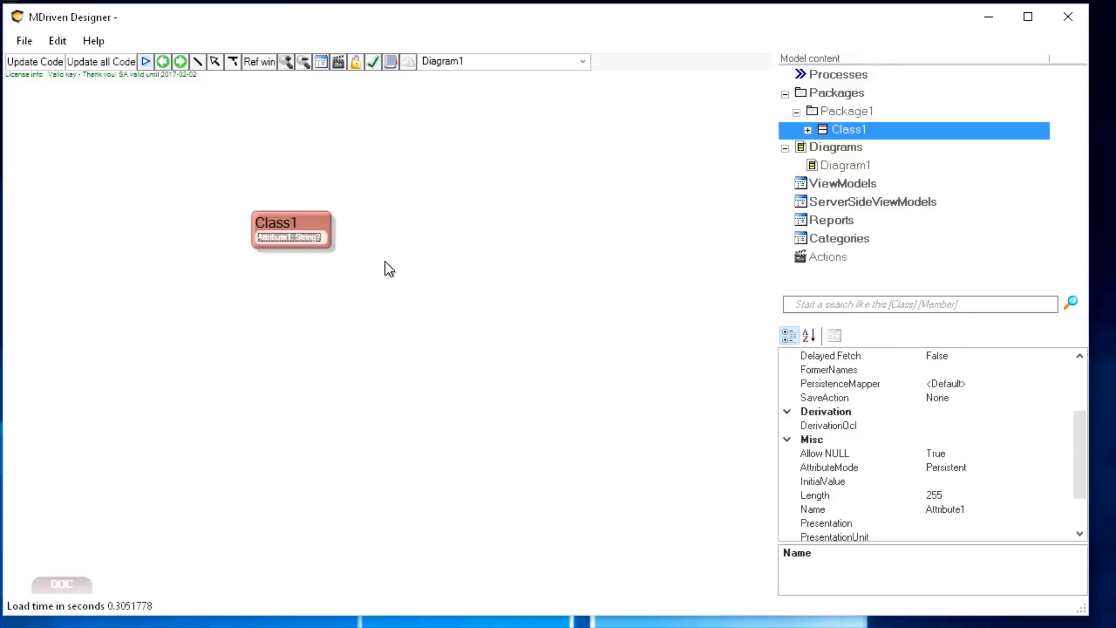
left_click(385, 262)
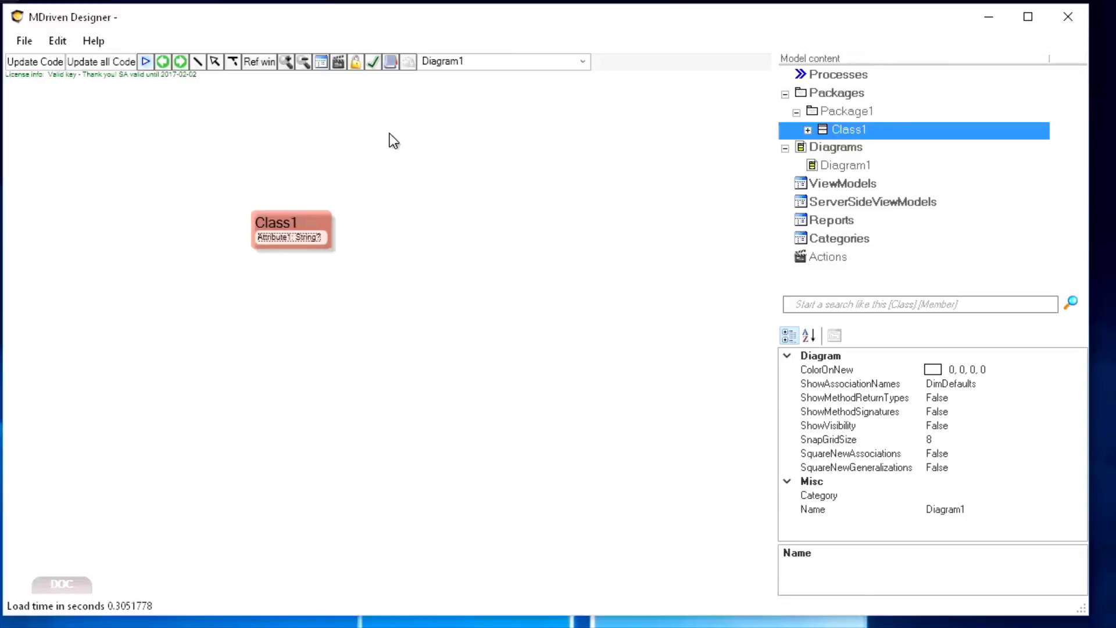
- Create a new ViewModel in the ViewModel editor and set its class to Class1
left_click(321, 63)
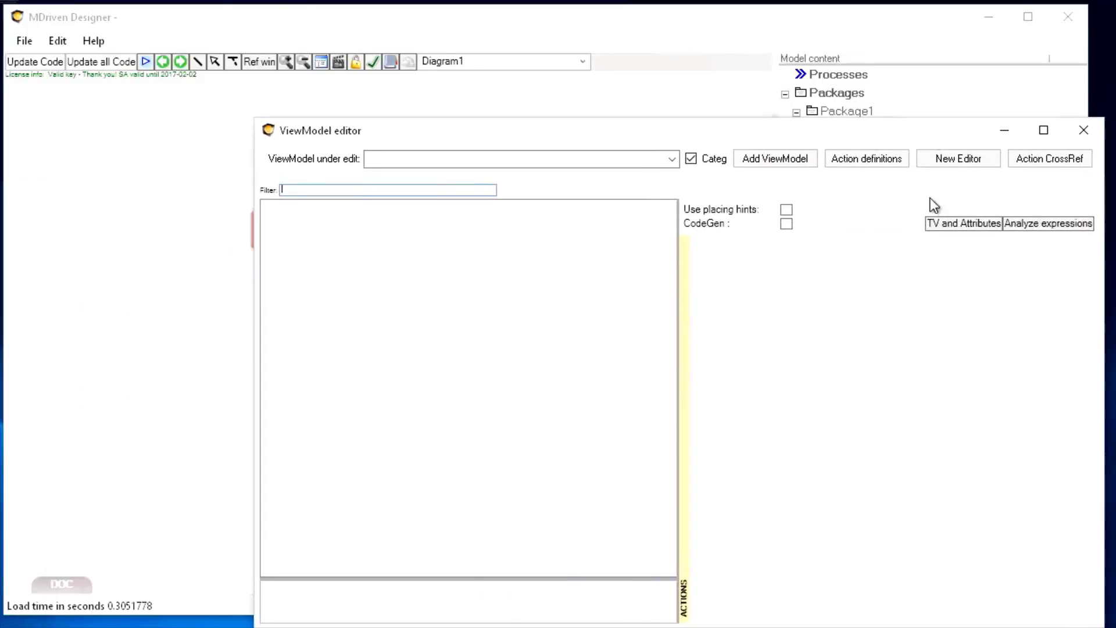
left_click(758, 160)
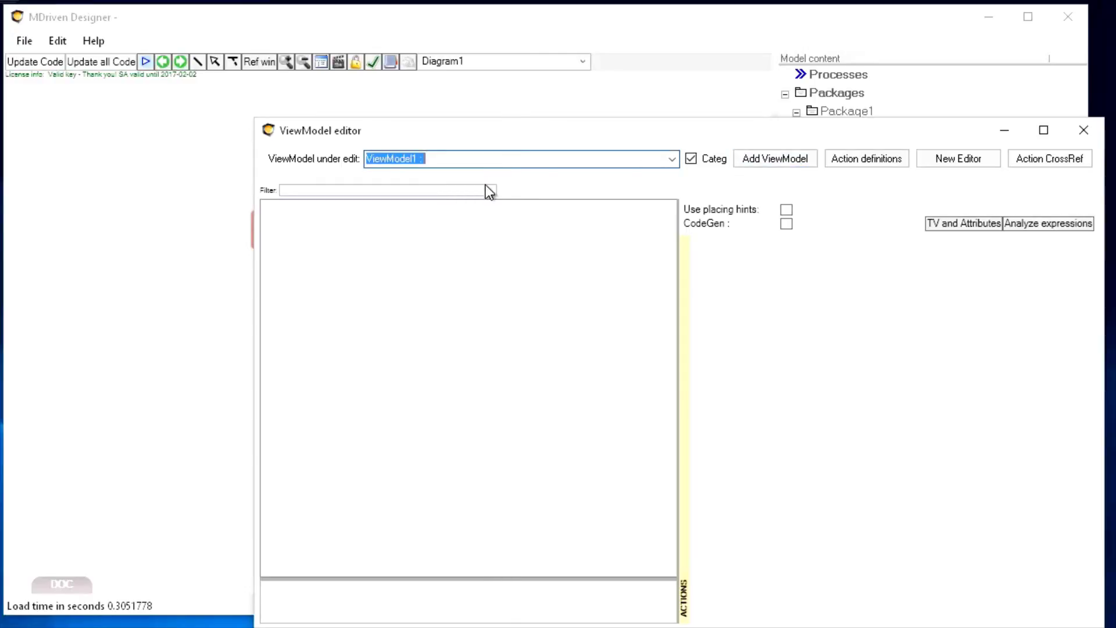
left_click(672, 158)
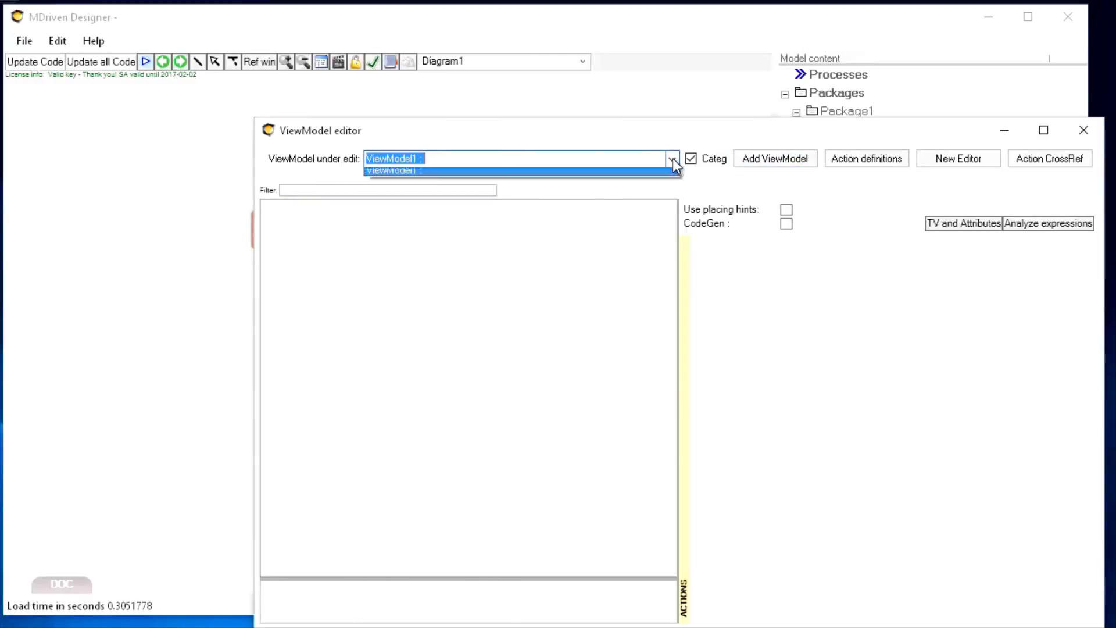
left_click(595, 177)
left_click(868, 263)
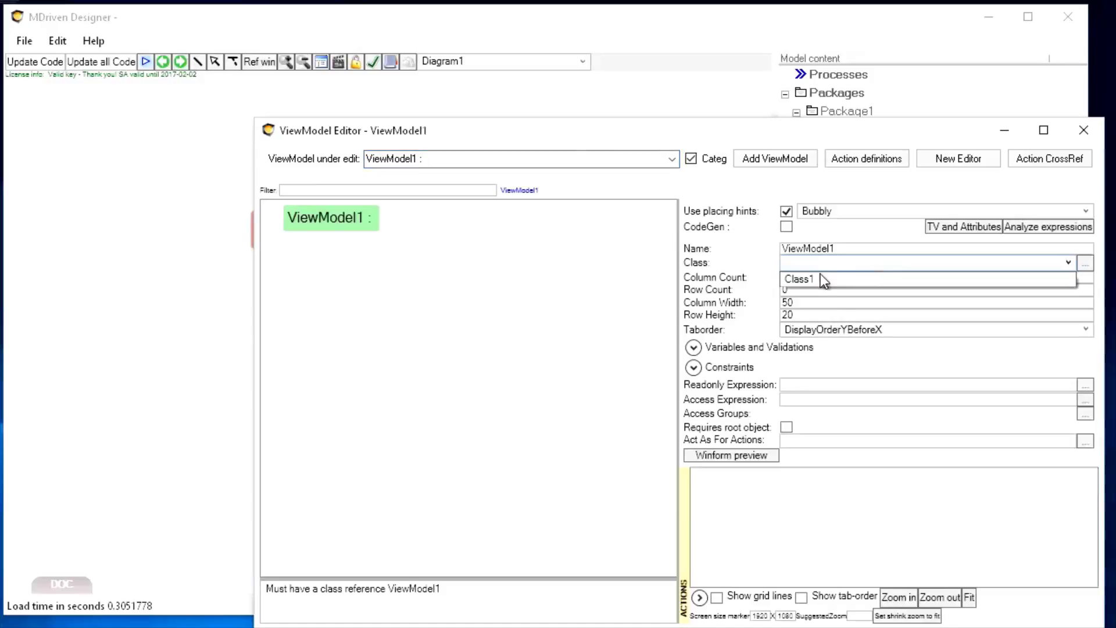
left_click(805, 279)
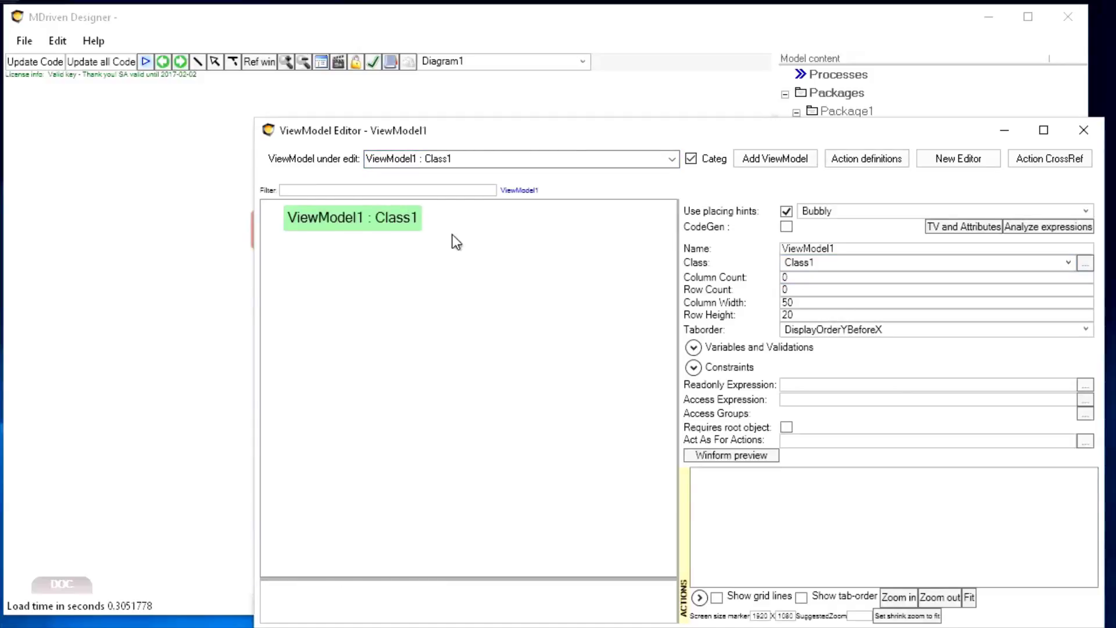
- Add a column for Attribute1 to ViewModel1
right_click(340, 222)
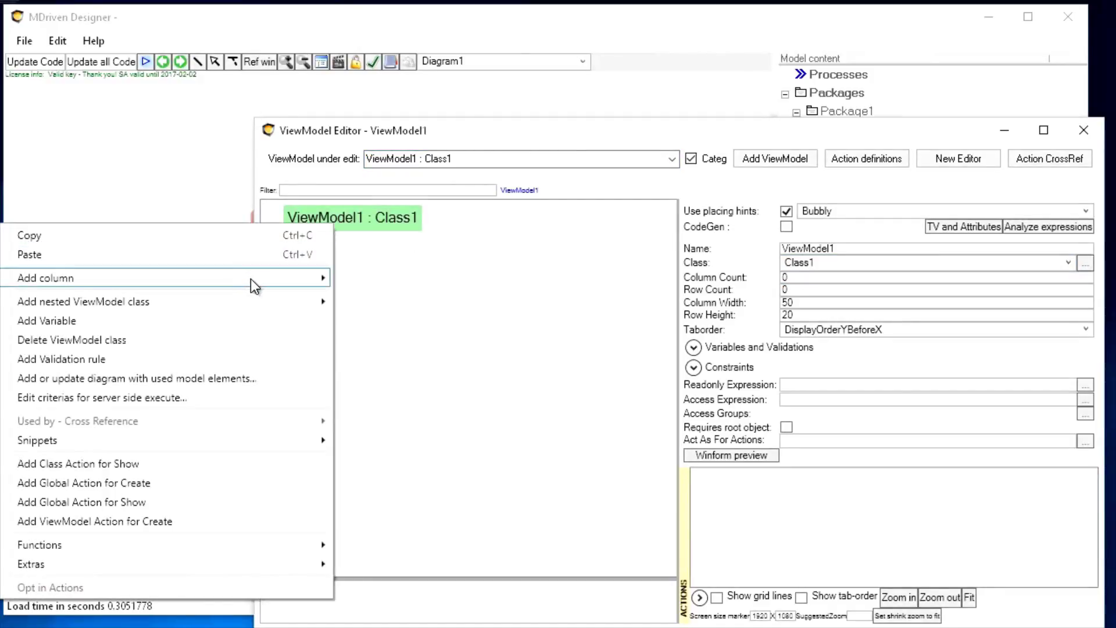
left_click(362, 320)
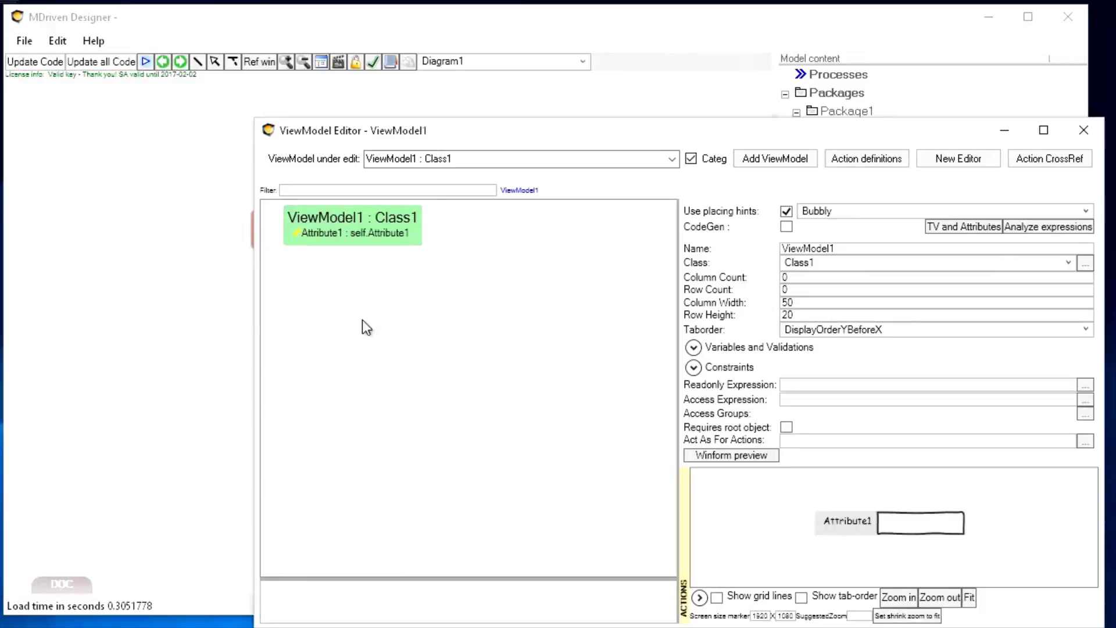
- Set ViewModel1's layout grid to a column count of 3 and a row count of 2
left_click_drag(589, 125, 531, 114)
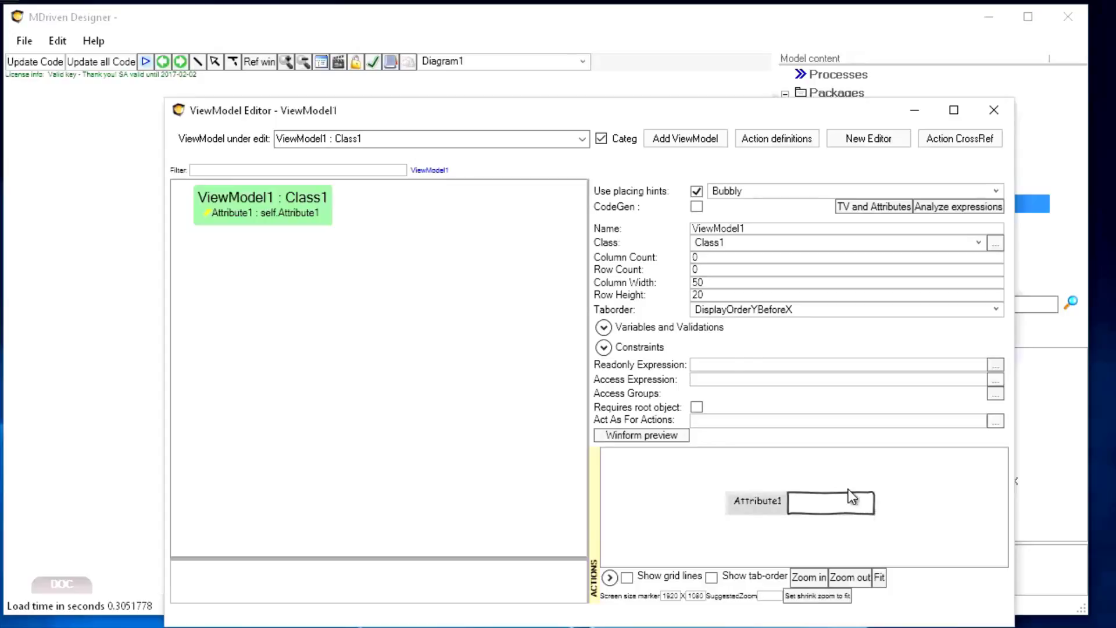
left_click(707, 258)
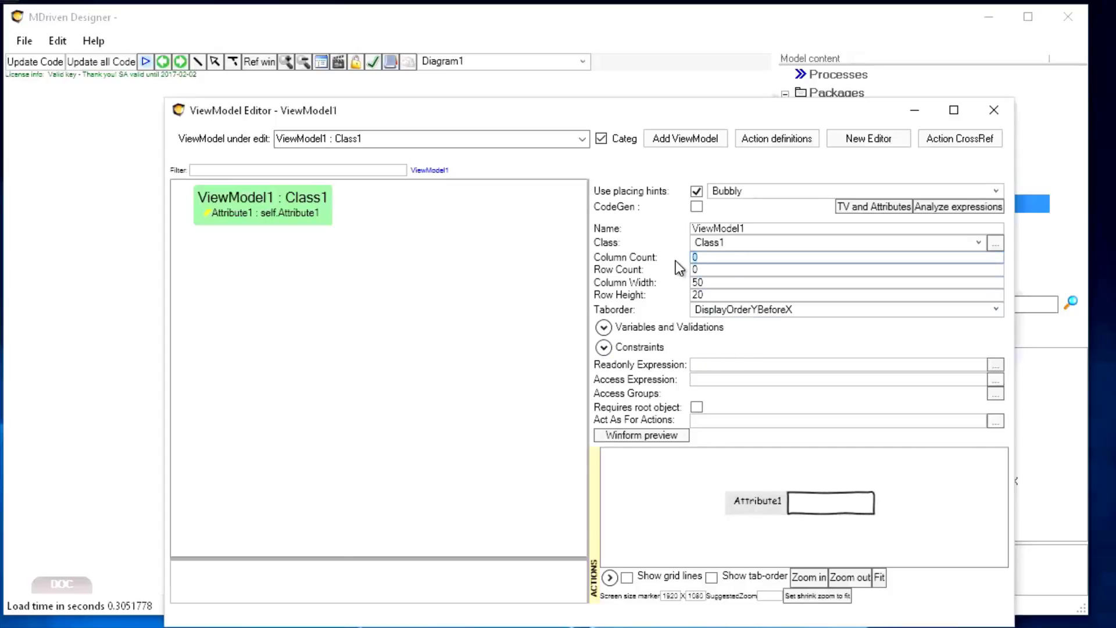
type("2")
key("Tab")
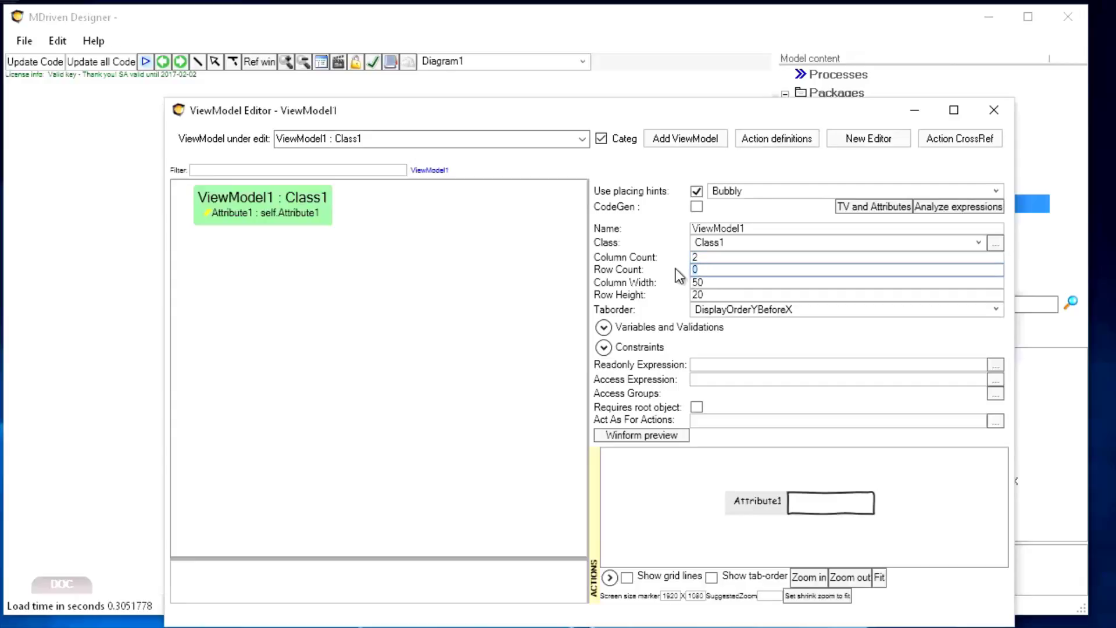
type("2")
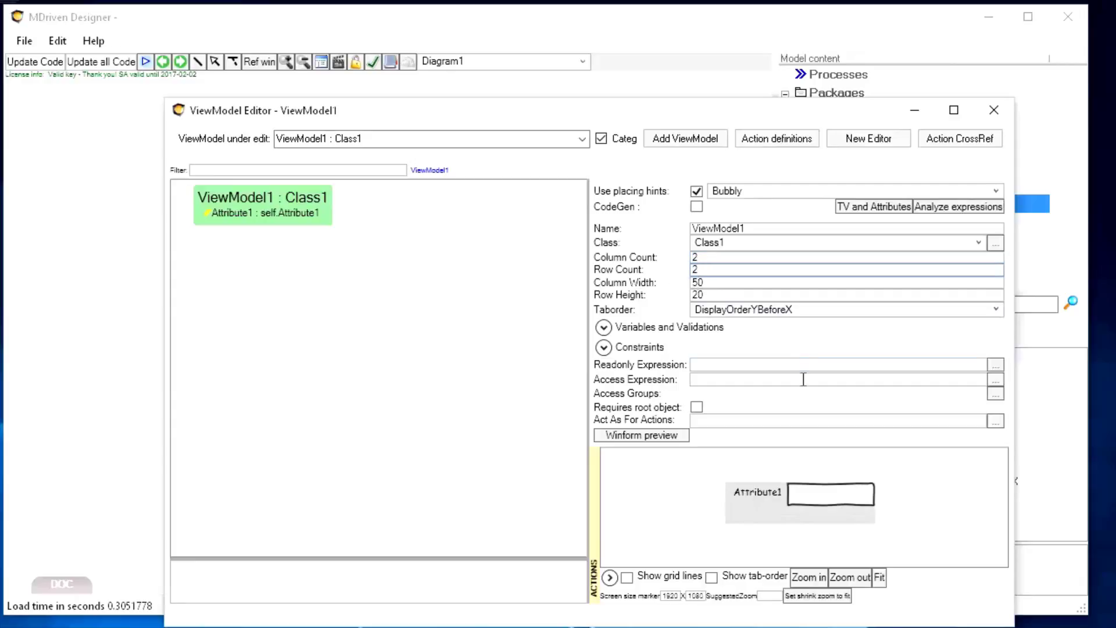
left_click(711, 256)
type("3")
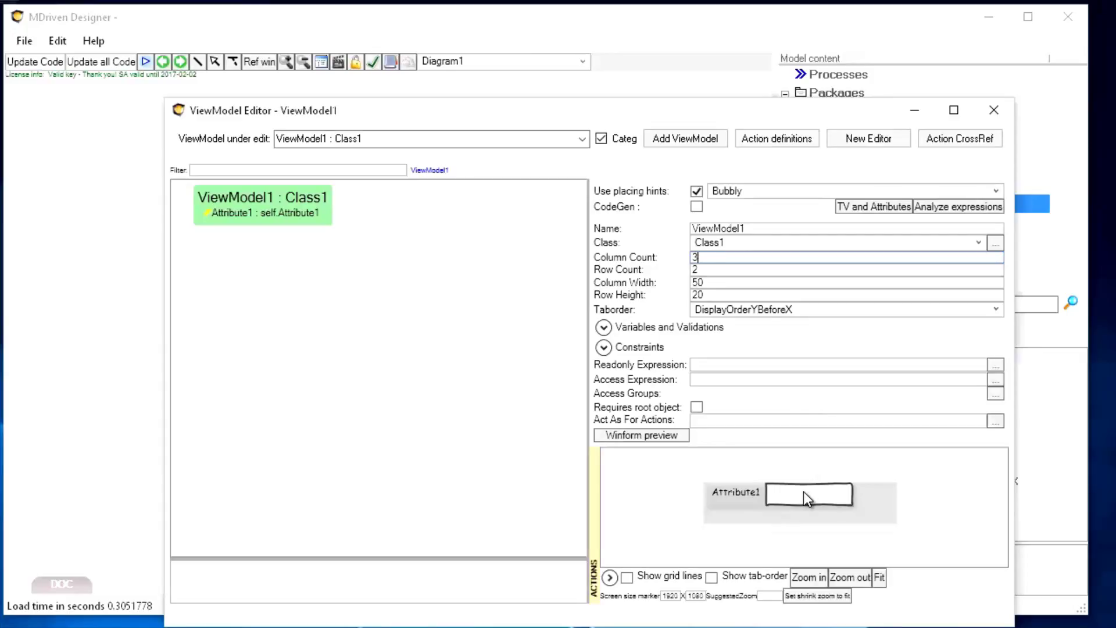
- View the class diagram, then return to the ViewModel editor and expand the actions area beside the ViewModel1 preview
key("Escape")
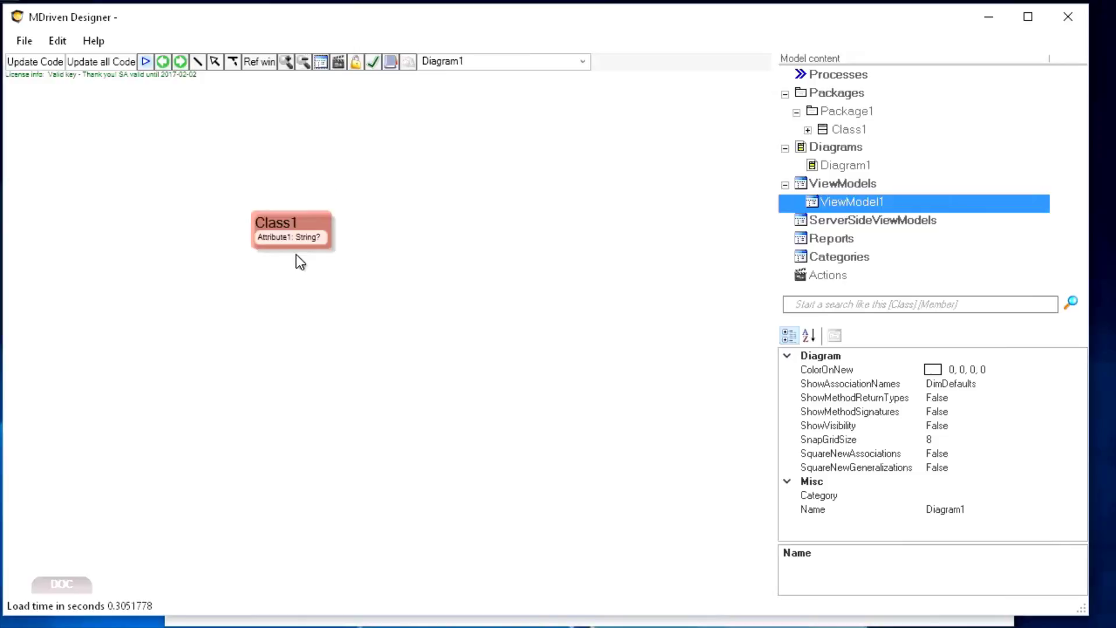
key("alt+Tab")
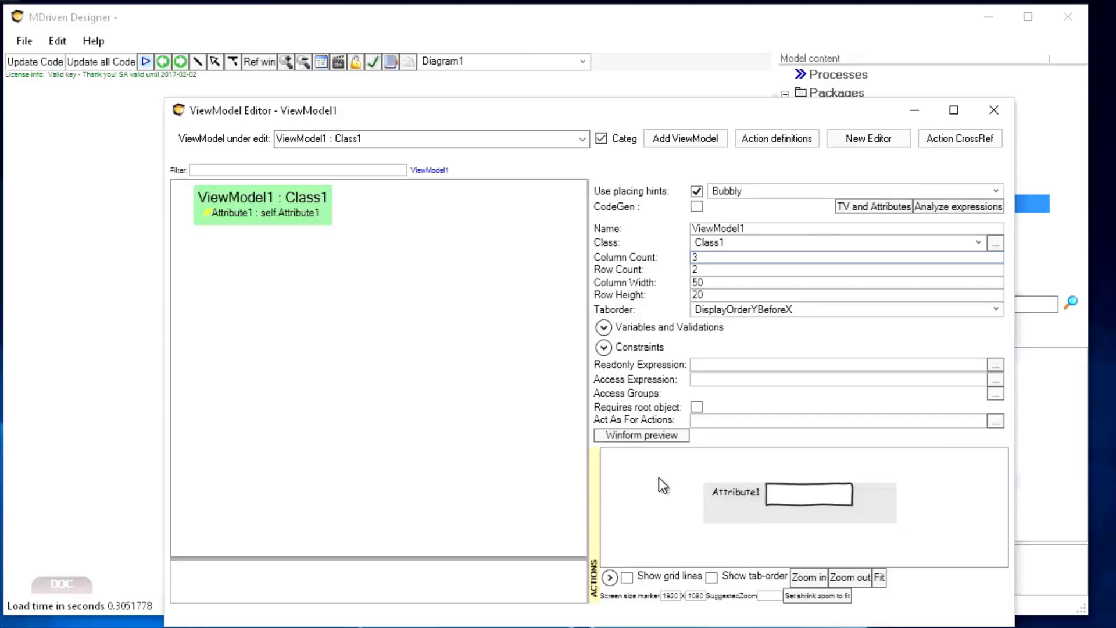
left_click(609, 578)
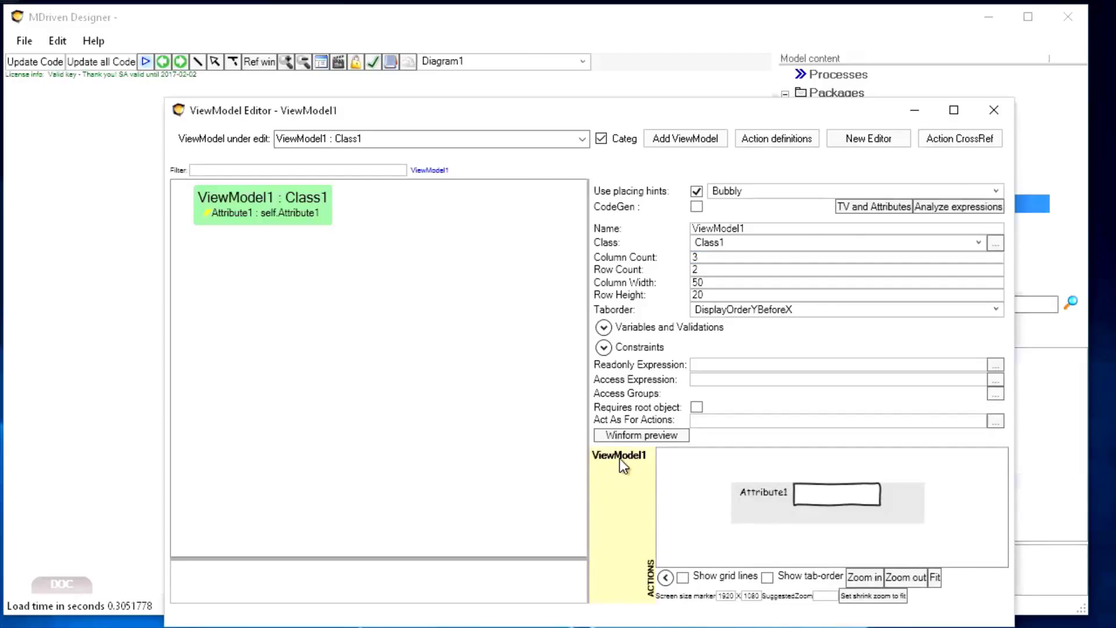
- Open the action definitions, add a new global action, and select it in the action list
left_click(340, 63)
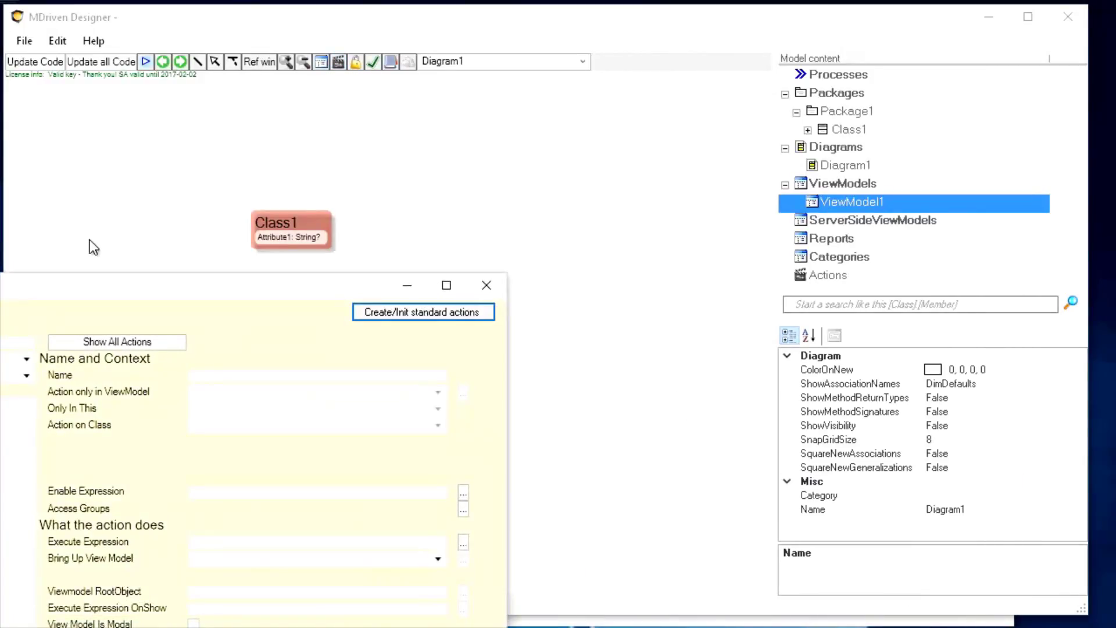
left_click_drag(42, 291, 567, 12)
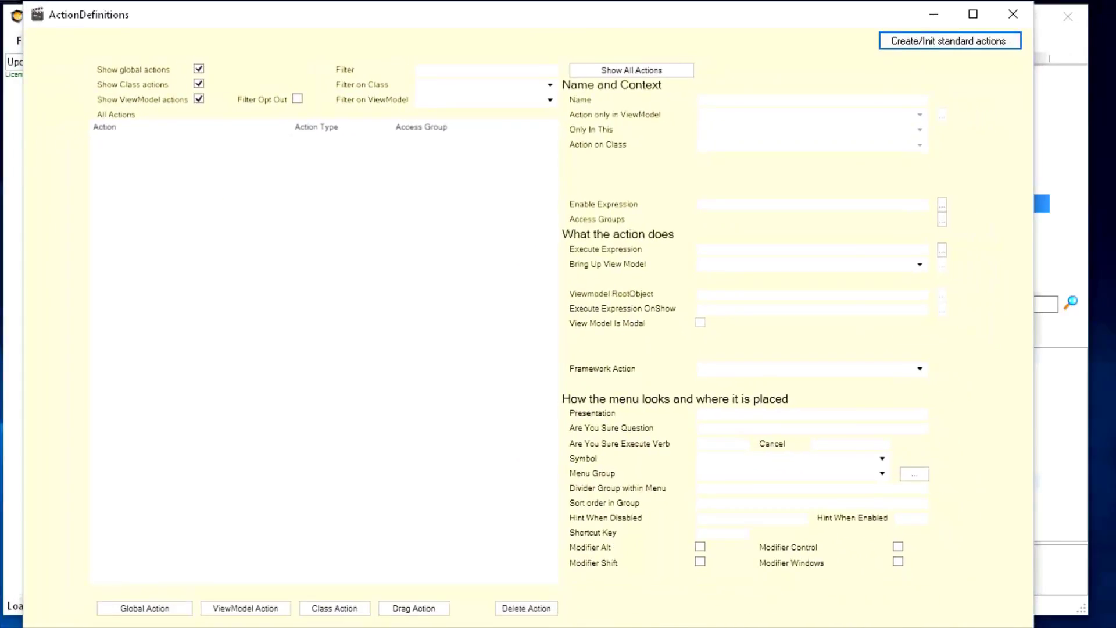
left_click(145, 608)
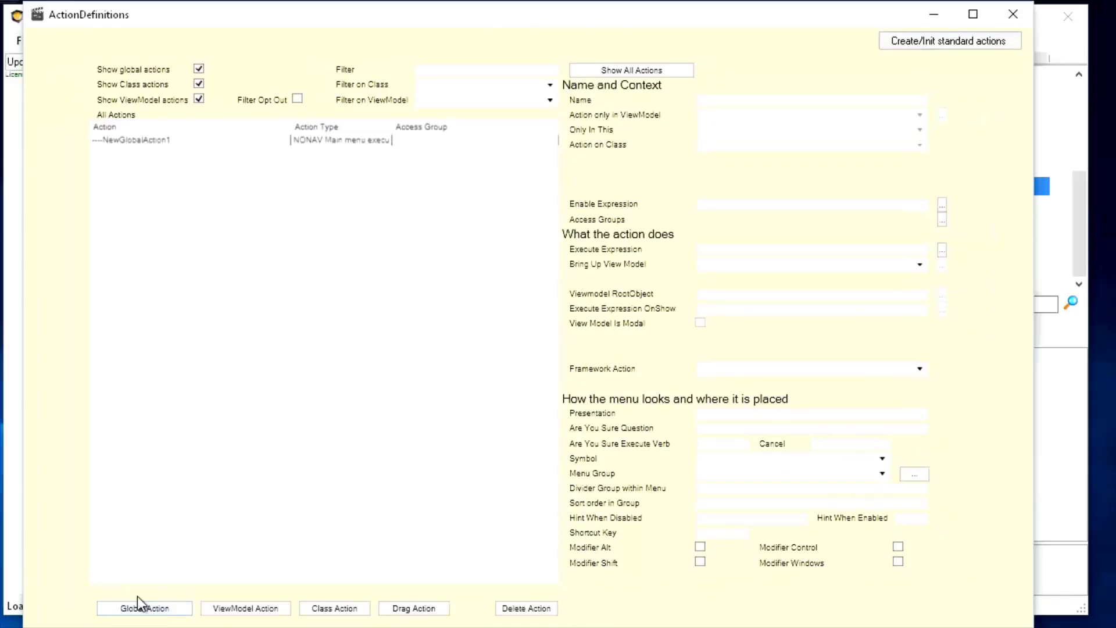
left_click(176, 142)
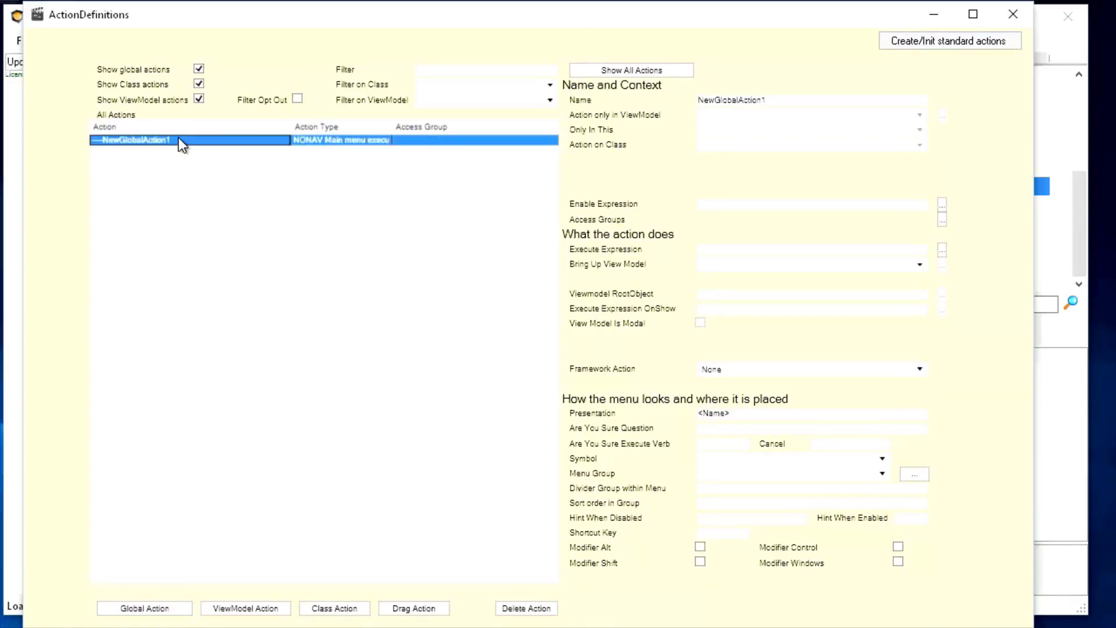
- Make the new global action bring up ViewModel1, keeping its default name
left_click(781, 102)
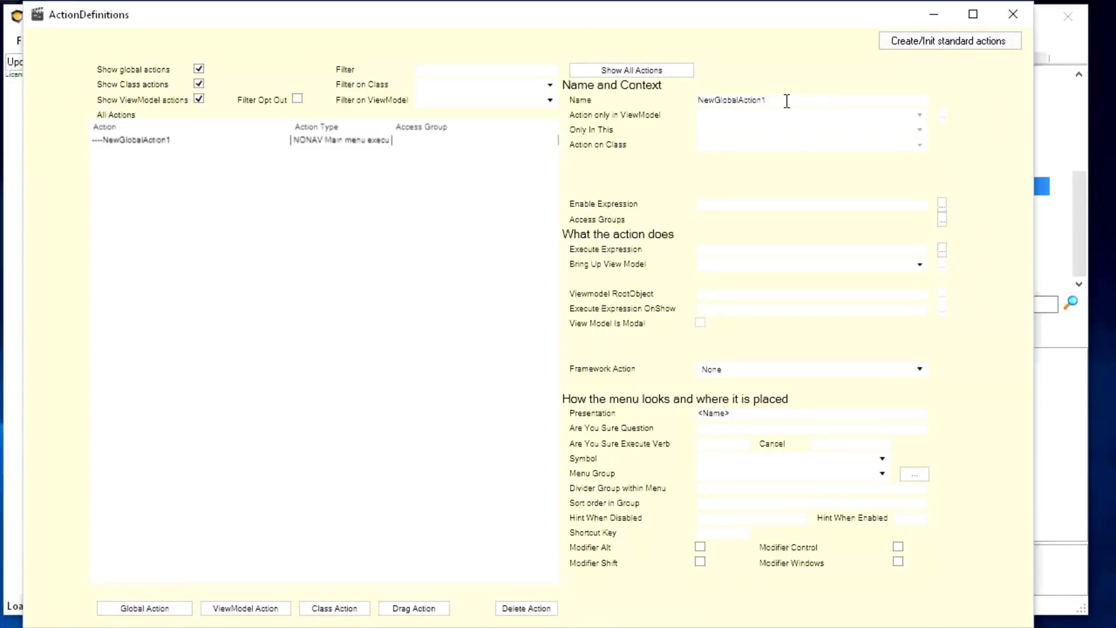
left_click_drag(787, 100, 655, 100)
left_click(746, 266)
left_click(733, 294)
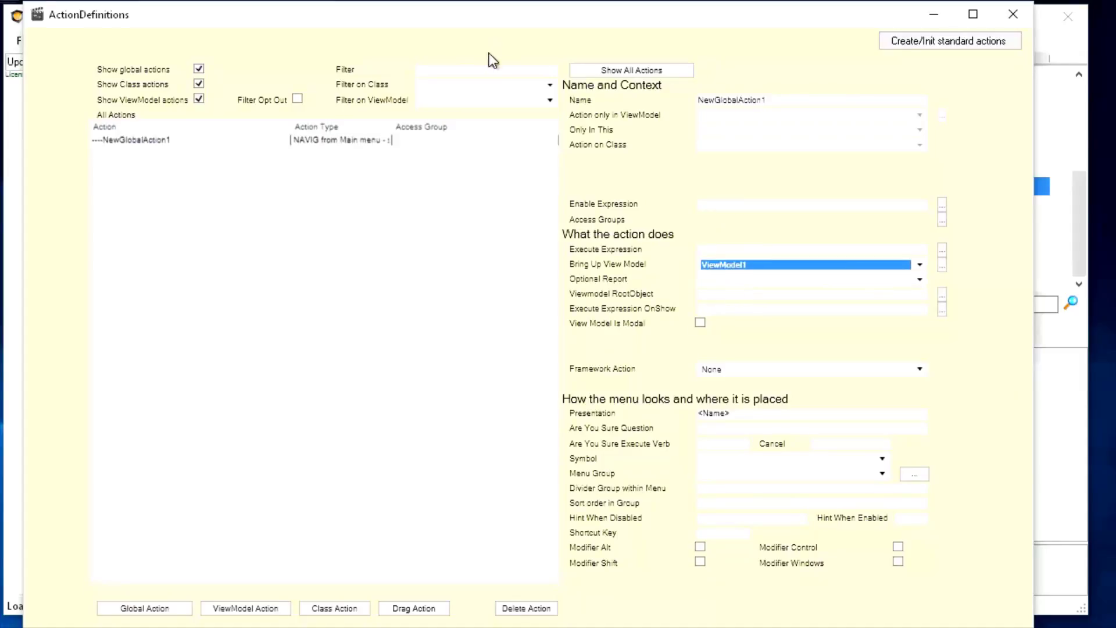
- Start the system in the system prototyper without persistence and run the model
left_click_drag(372, 13, 407, 12)
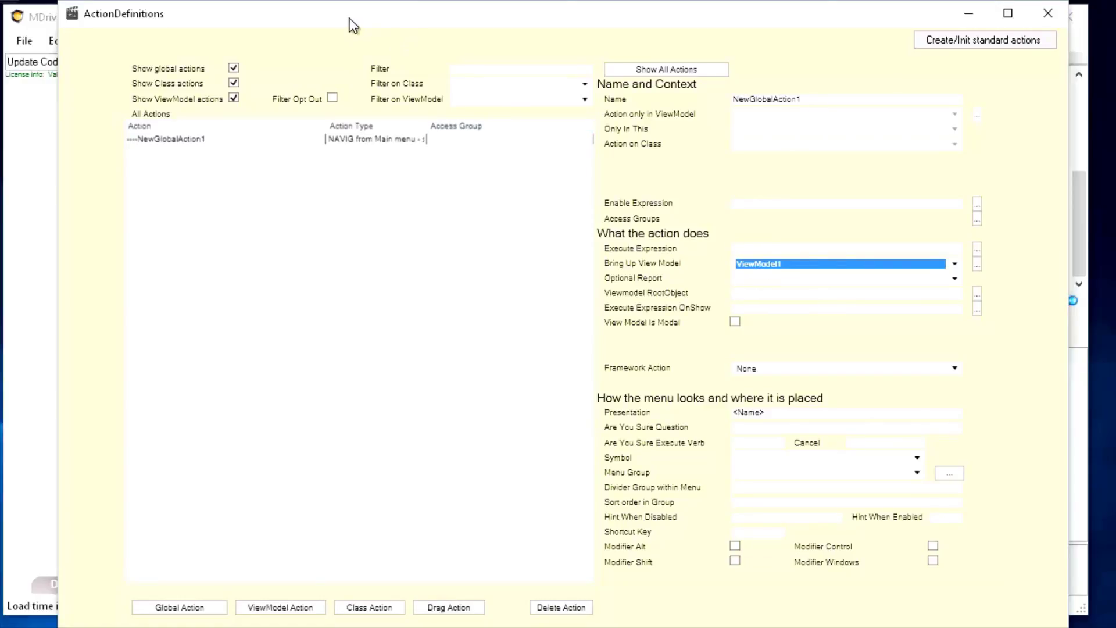
left_click_drag(350, 19, 507, 37)
left_click(149, 60)
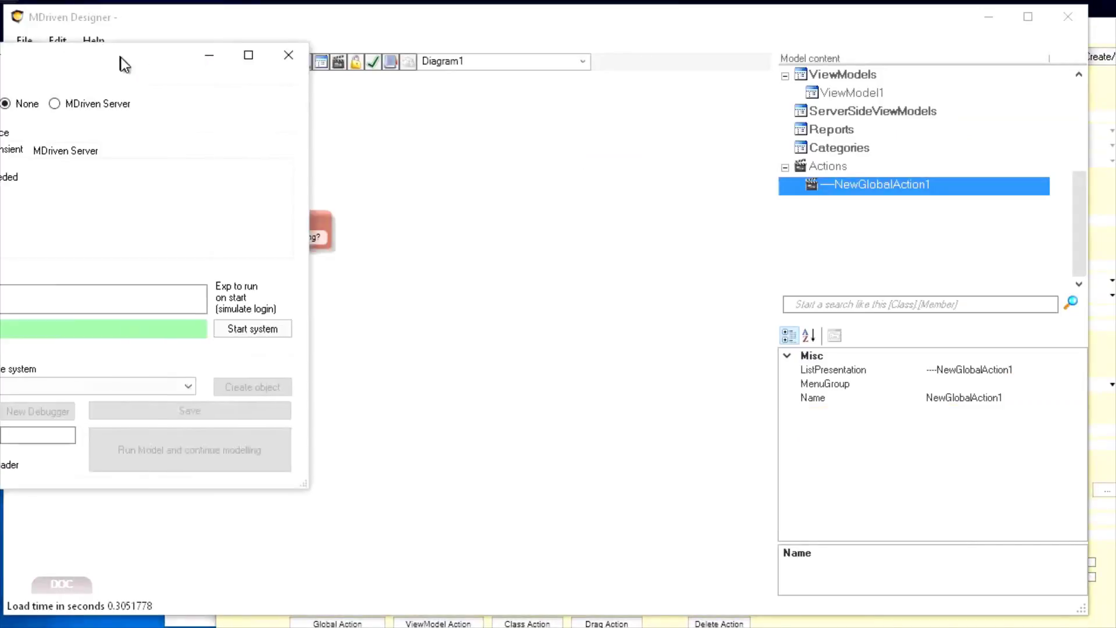
left_click(359, 324)
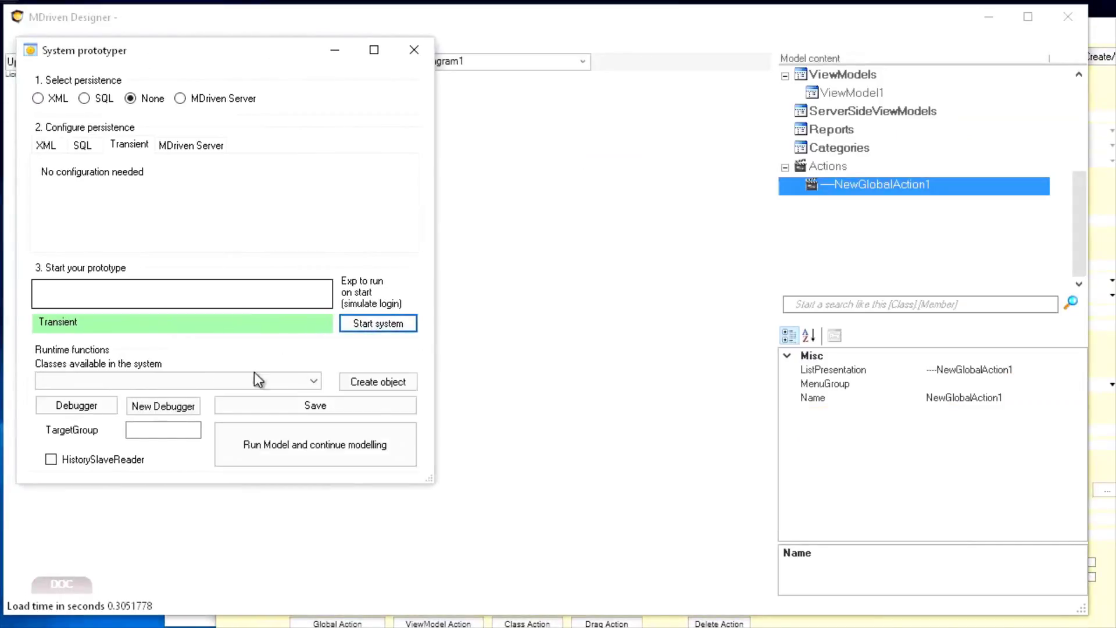
left_click(310, 444)
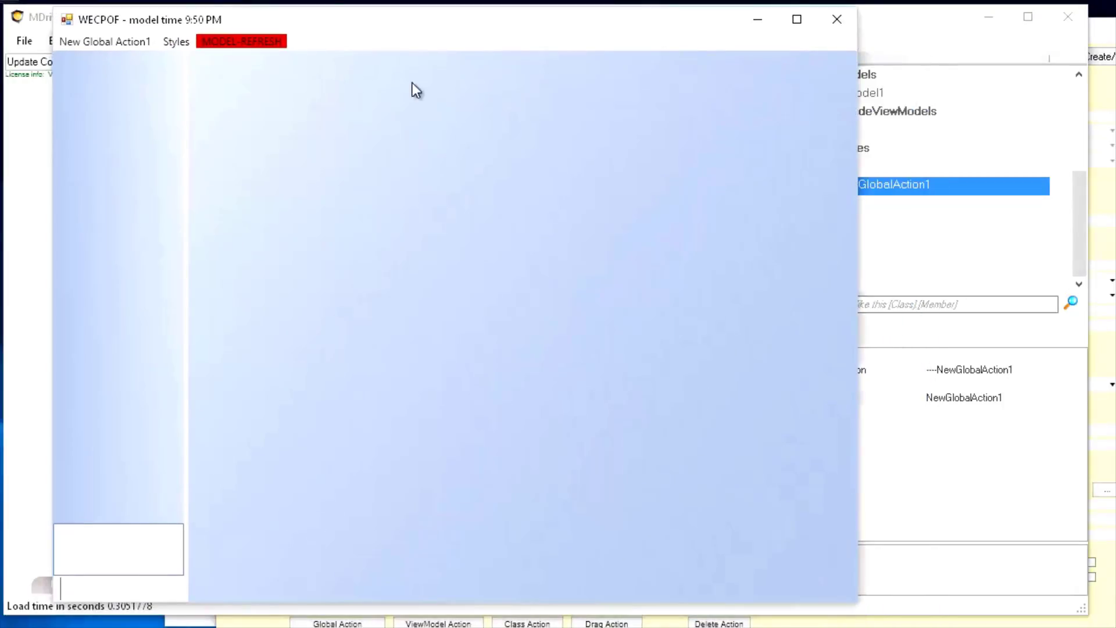
- Run the new global action in the prototype to display the ViewModel1 form
left_click(113, 43)
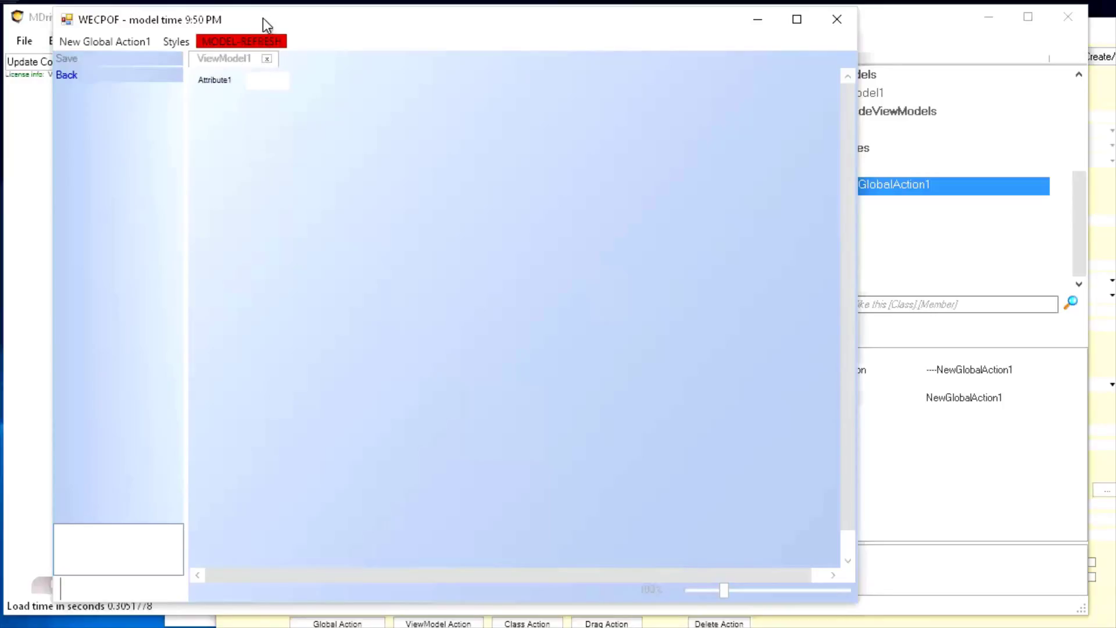
left_click_drag(262, 18, 262, 25)
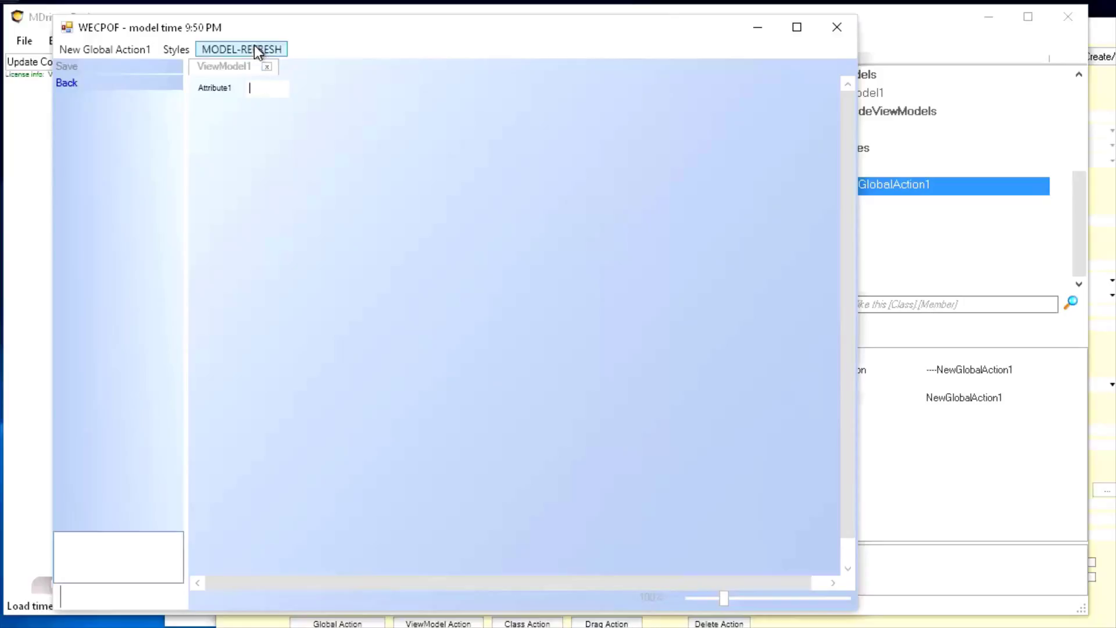
left_click_drag(267, 27, 255, 28)
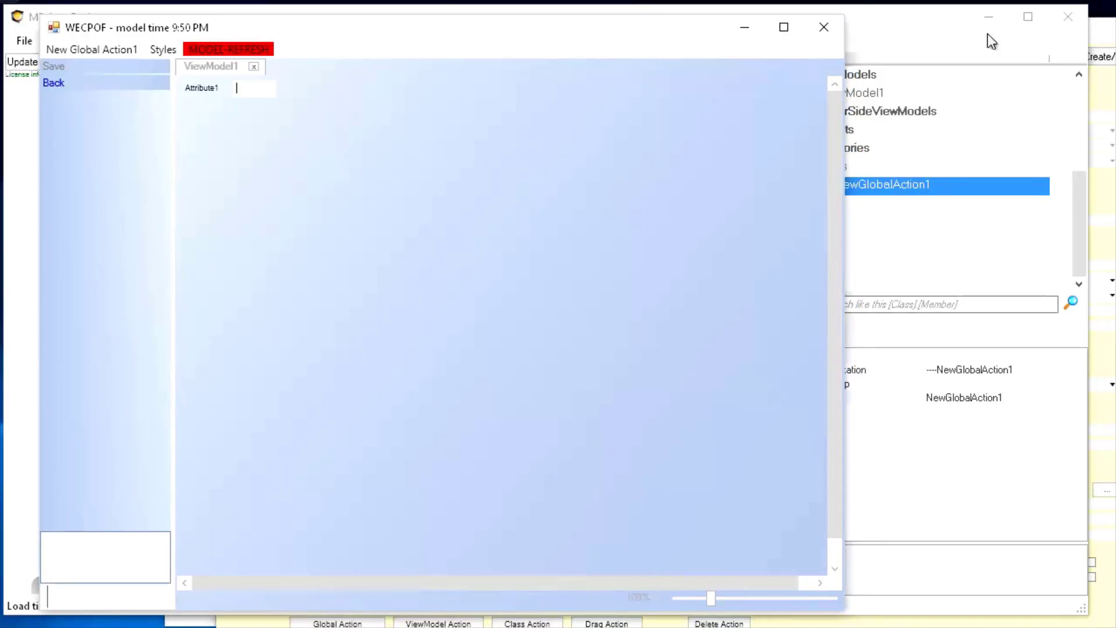
- Return to the action definitions and go to the ViewModel root object setting of the global action
left_click(1096, 33)
left_click_drag(790, 35, 595, 25)
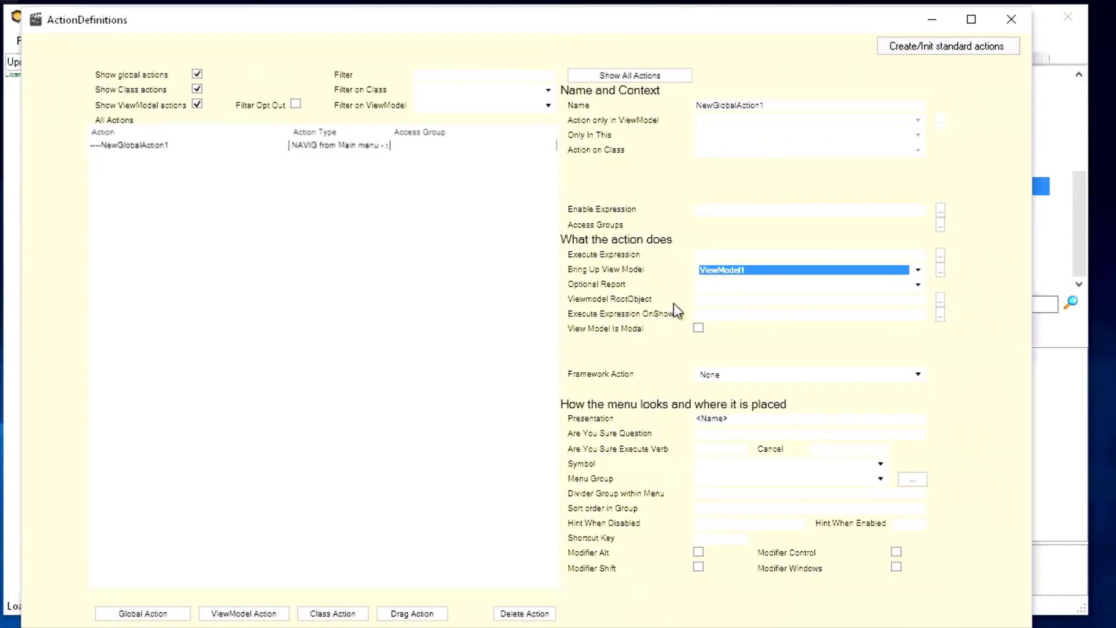
left_click(707, 301)
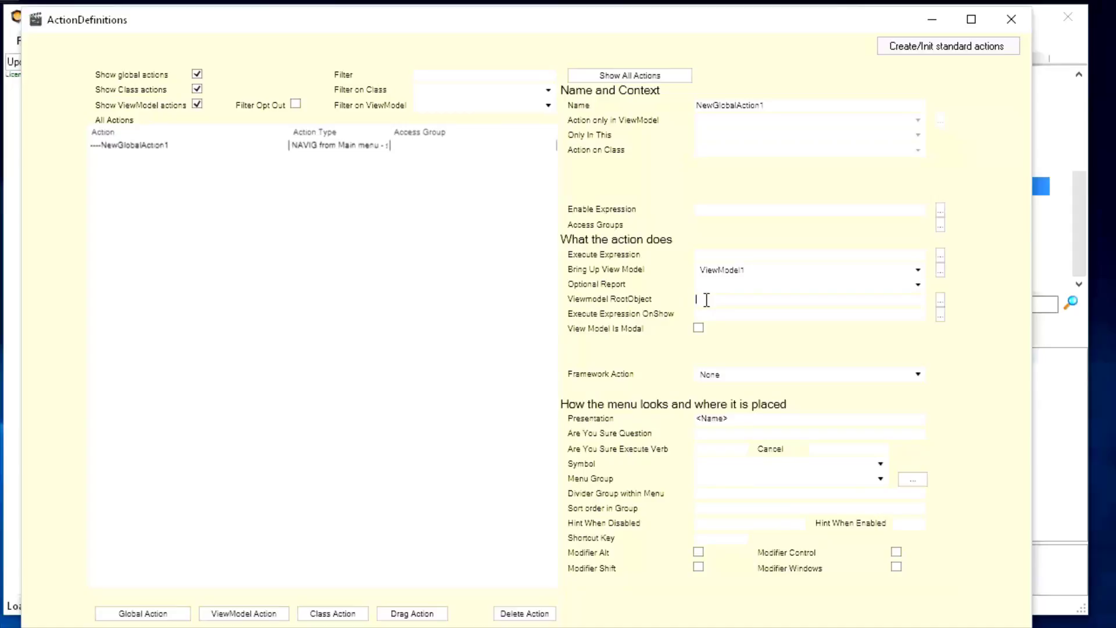
- Switch to the ViewModel editor and add a new generic column below Attribute1 in ViewModel1
key("alt+Tab")
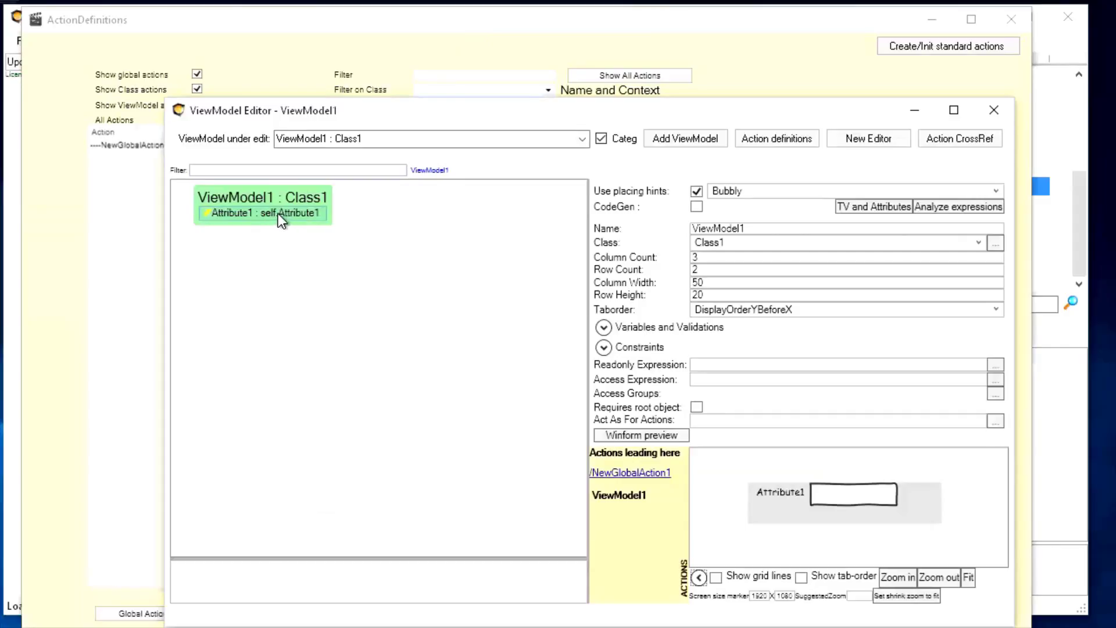
left_click(237, 216)
right_click(238, 216)
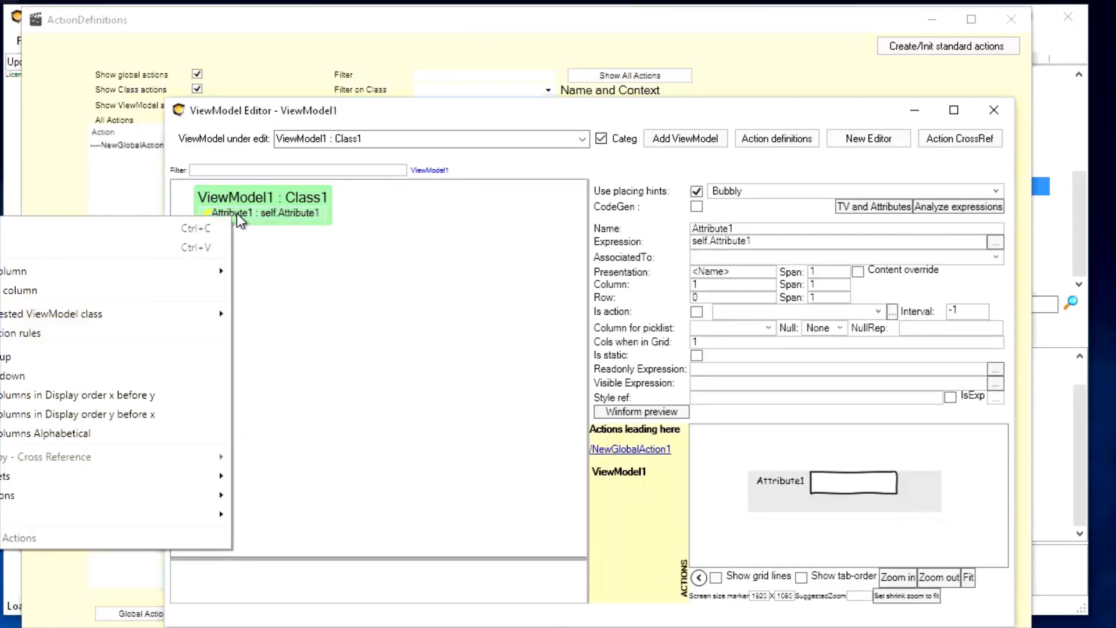
left_click(377, 112)
left_click_drag(377, 112, 534, 96)
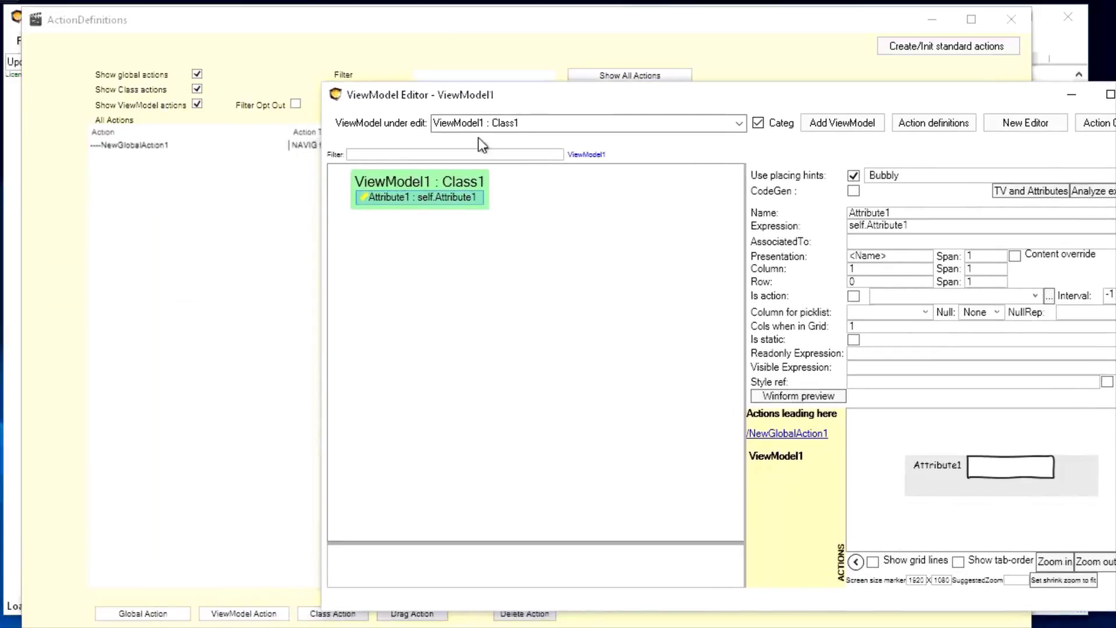
right_click(427, 199)
mouse_move(282, 256)
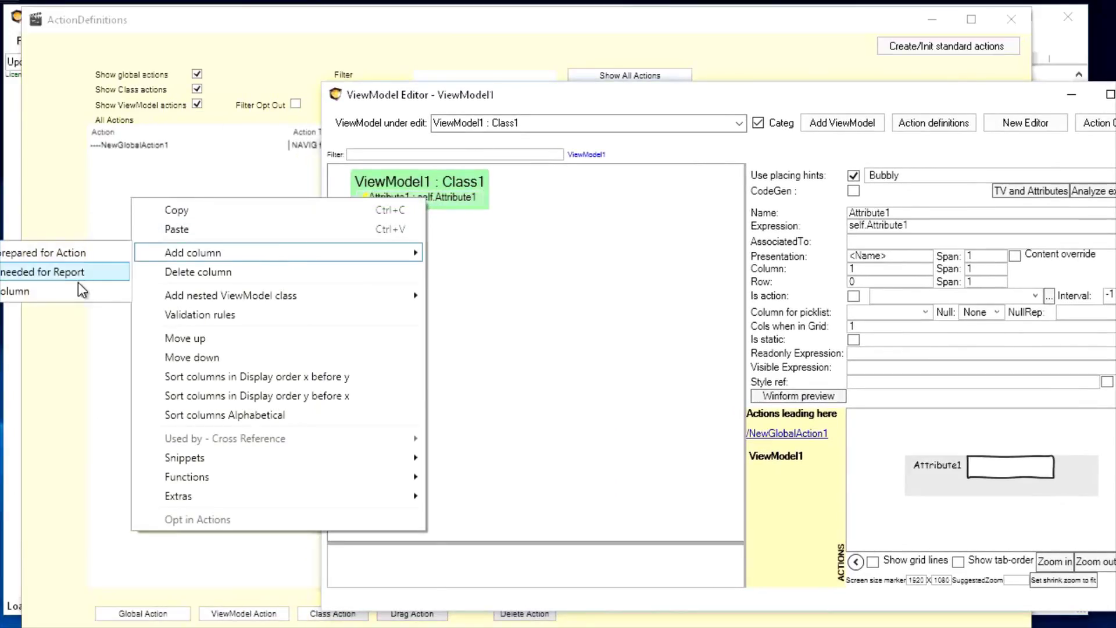
left_click(51, 291)
left_click(389, 210)
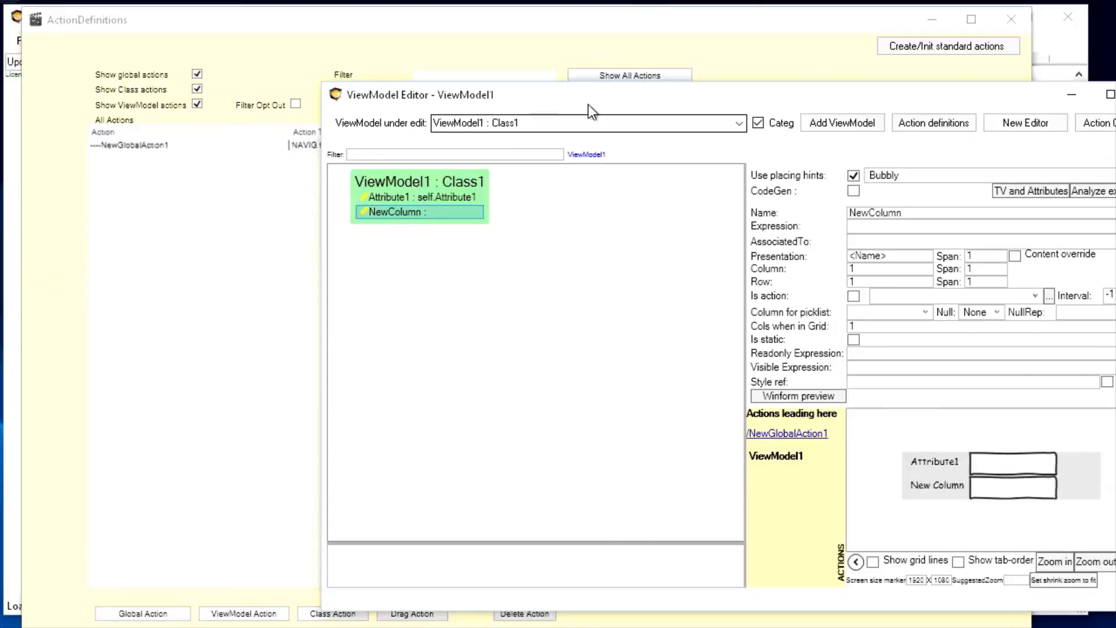
- Set the new column's expression to self.isnull using the OCL editor
left_click_drag(589, 103, 363, 88)
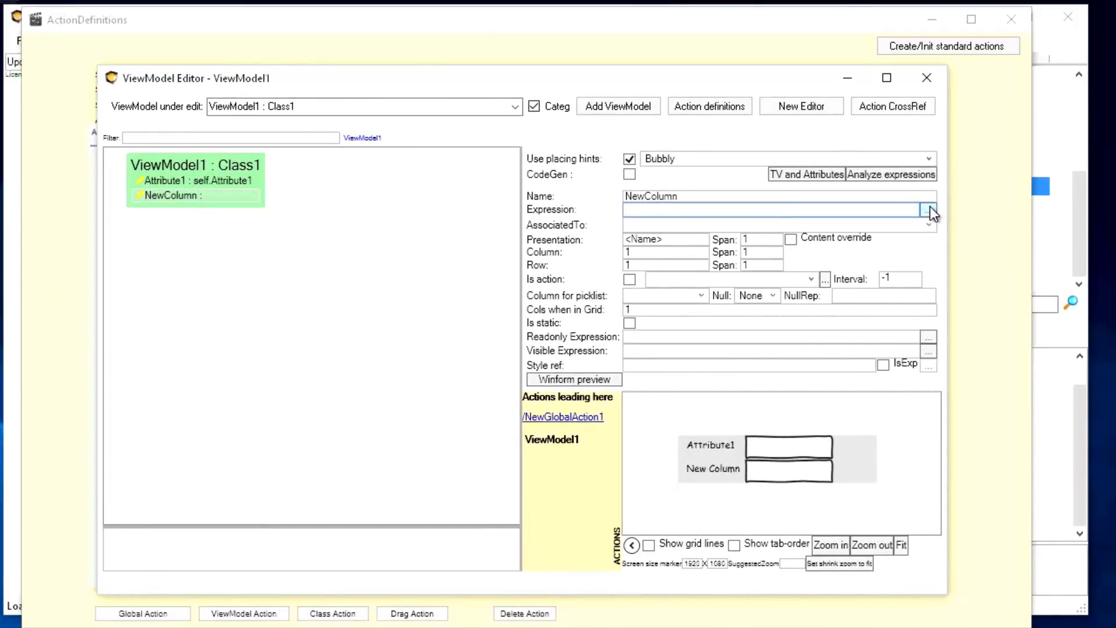
left_click(929, 209)
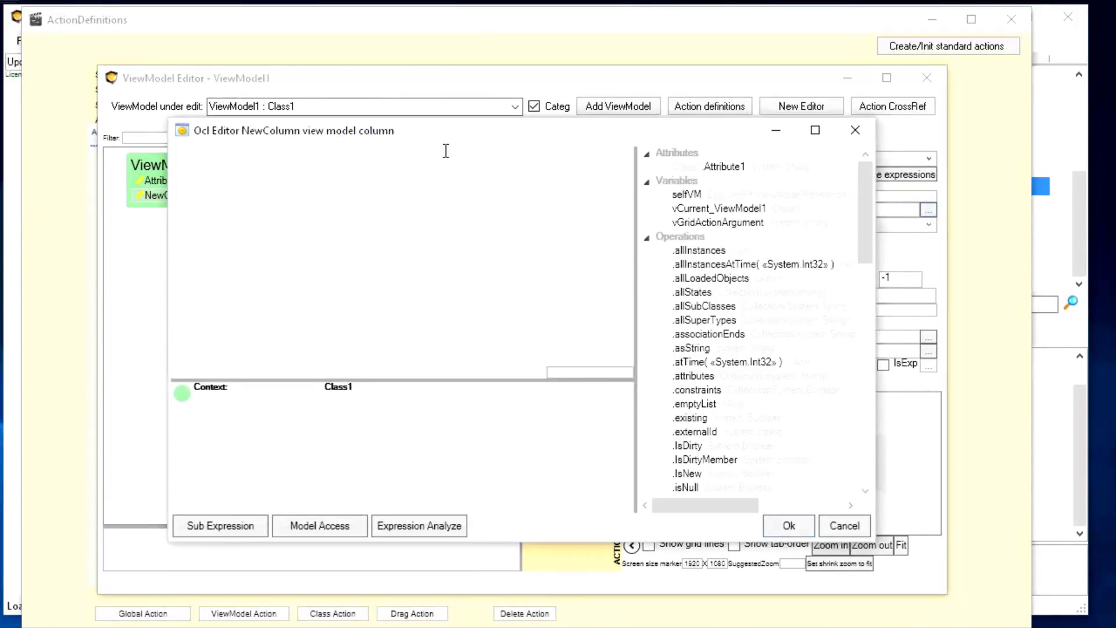
type("self")
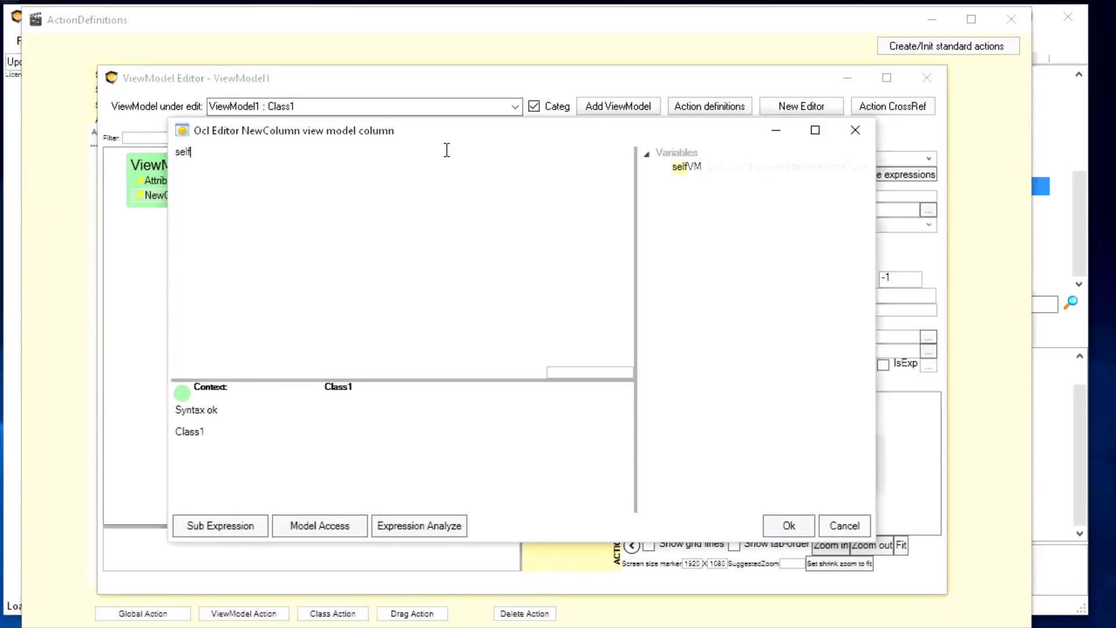
type(".isn")
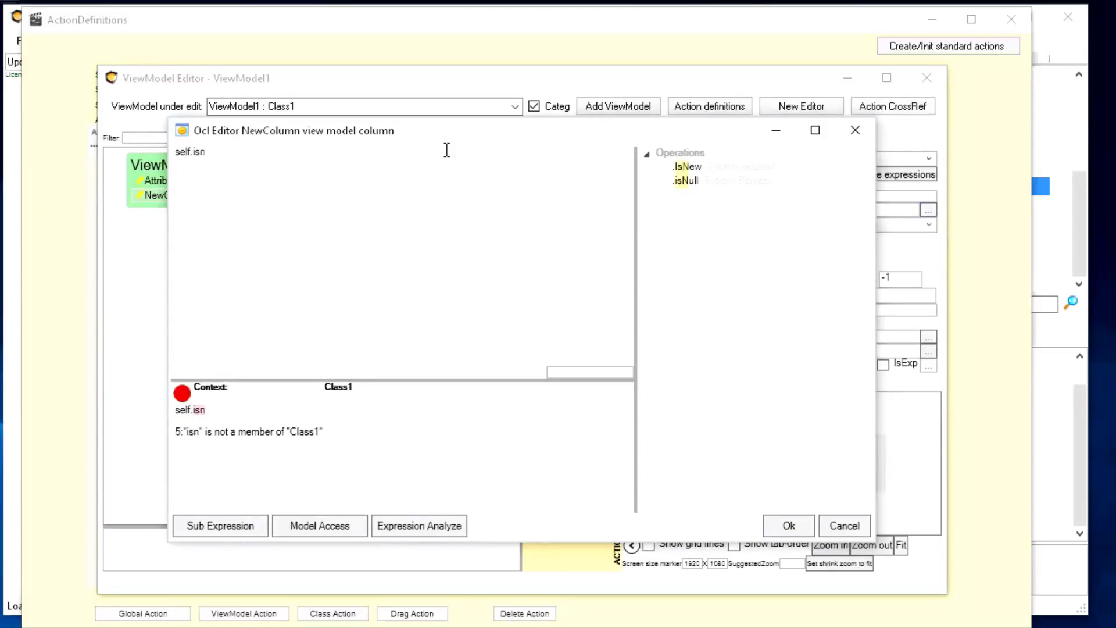
type("ul")
key("BackSpace")
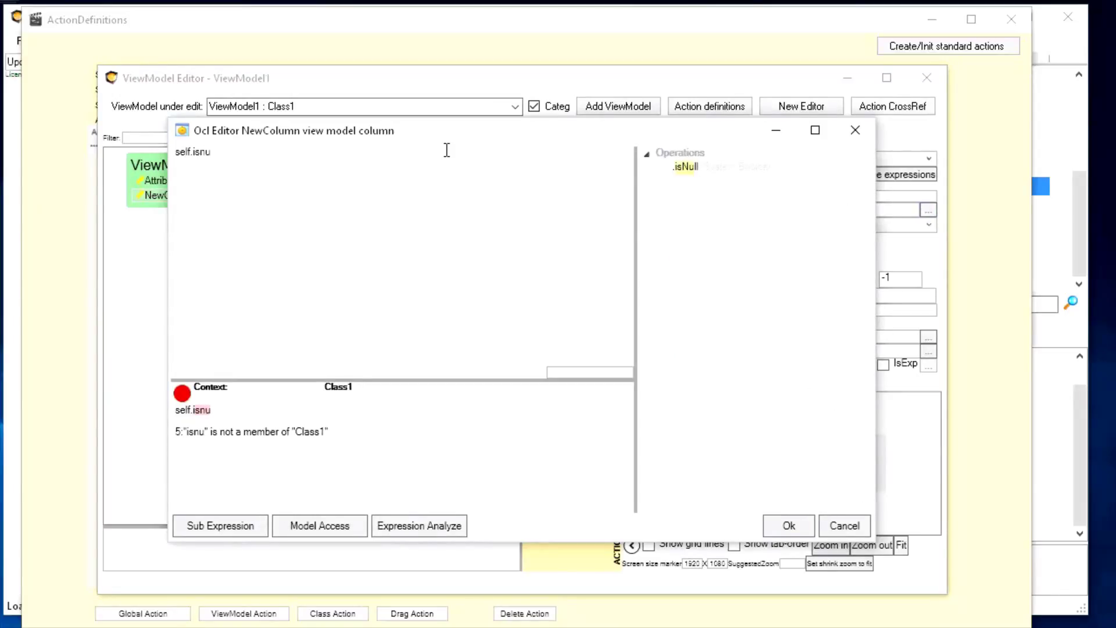
type("ll")
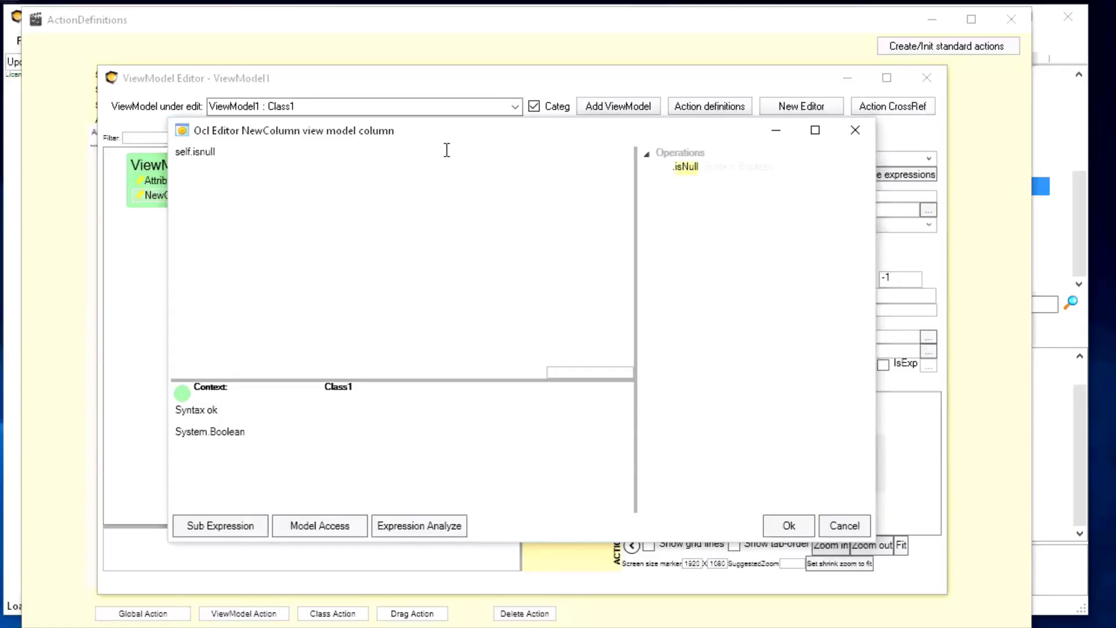
left_click(801, 532)
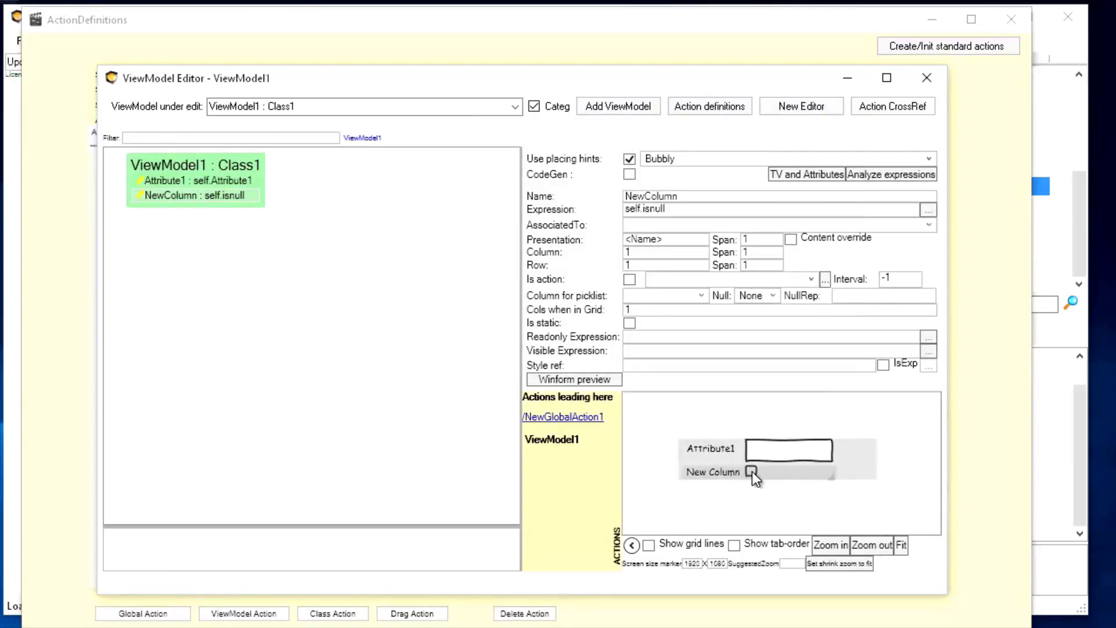
- Rename the new column as IsThisReallyNull and set ViewModel1's row count to 4
double_click(690, 192)
type("Is")
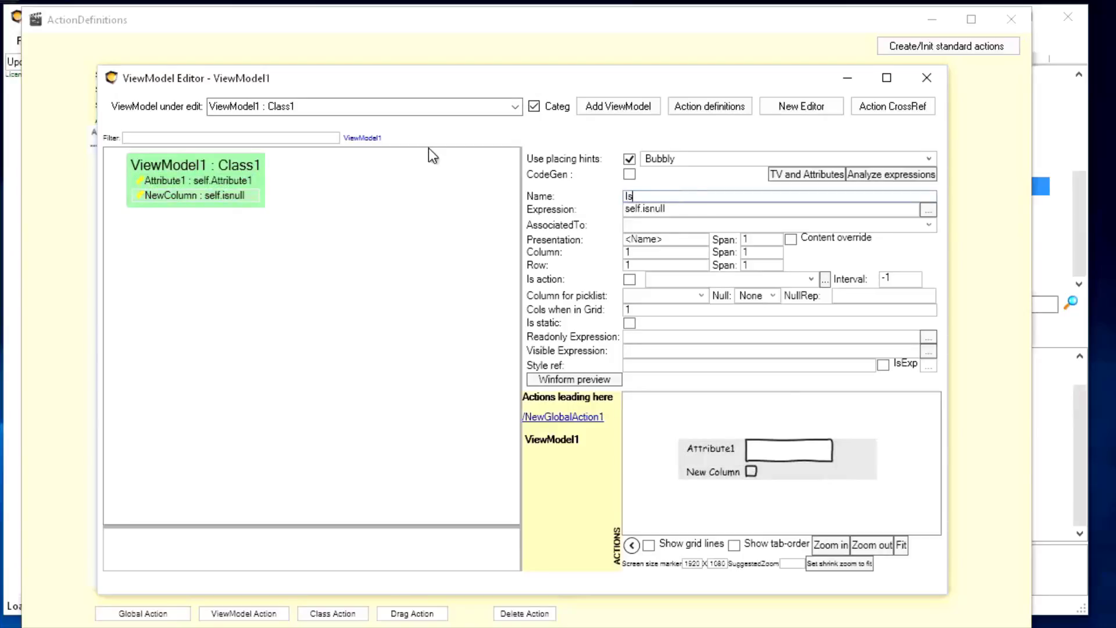
type("THisReallyNull")
key("Tab")
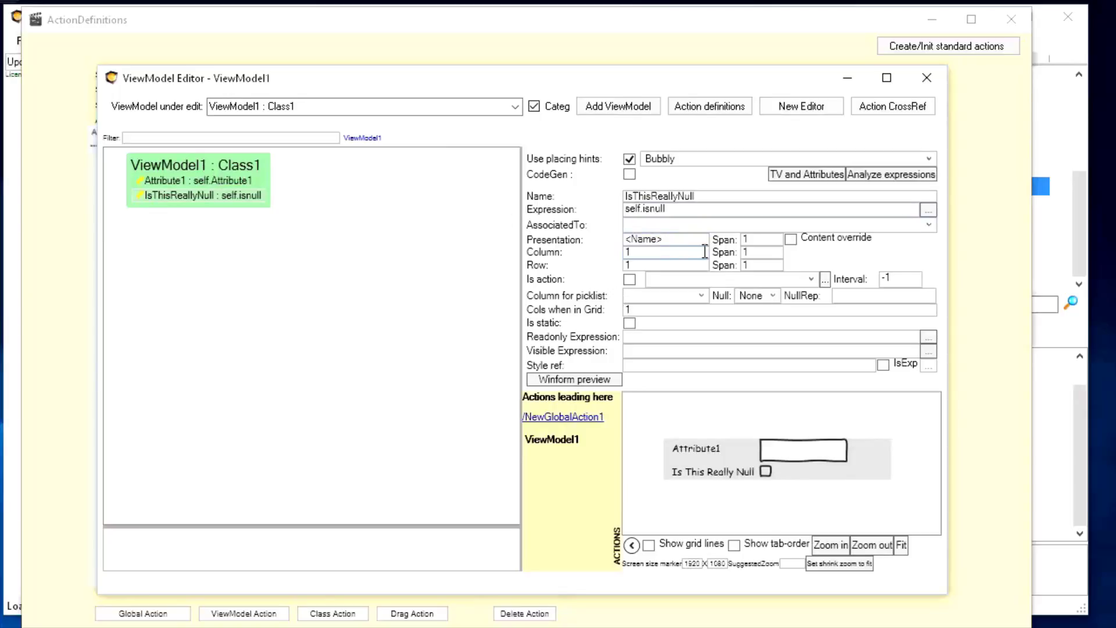
left_click(168, 165)
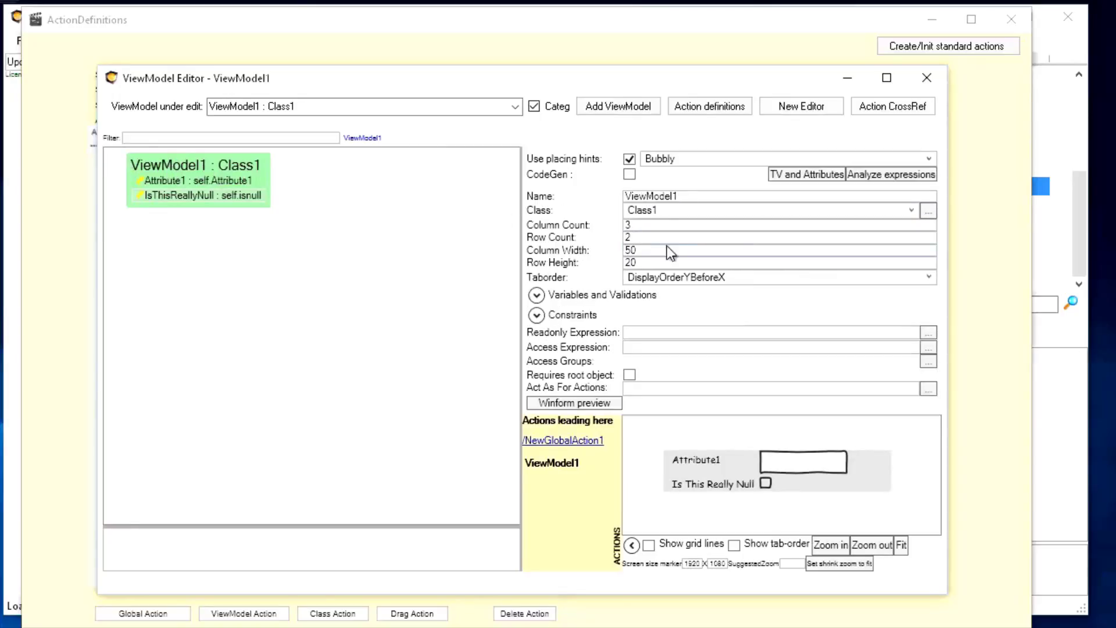
type("4")
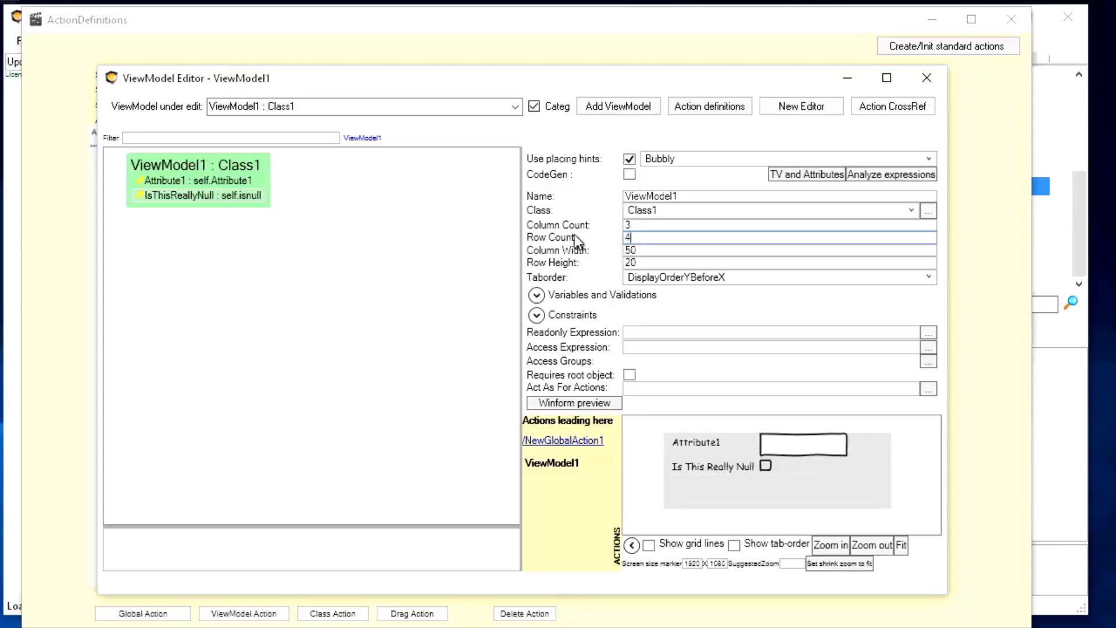
- Refresh the model in the running prototype and run the global action to show the updated ViewModel1 form
key("alt+Tab")
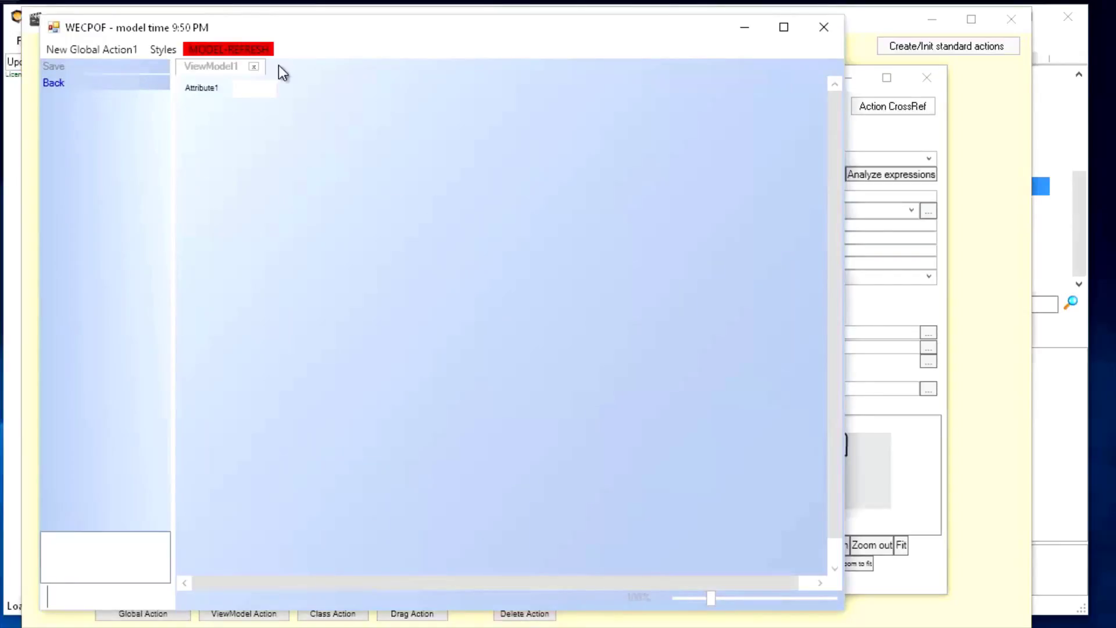
left_click(232, 50)
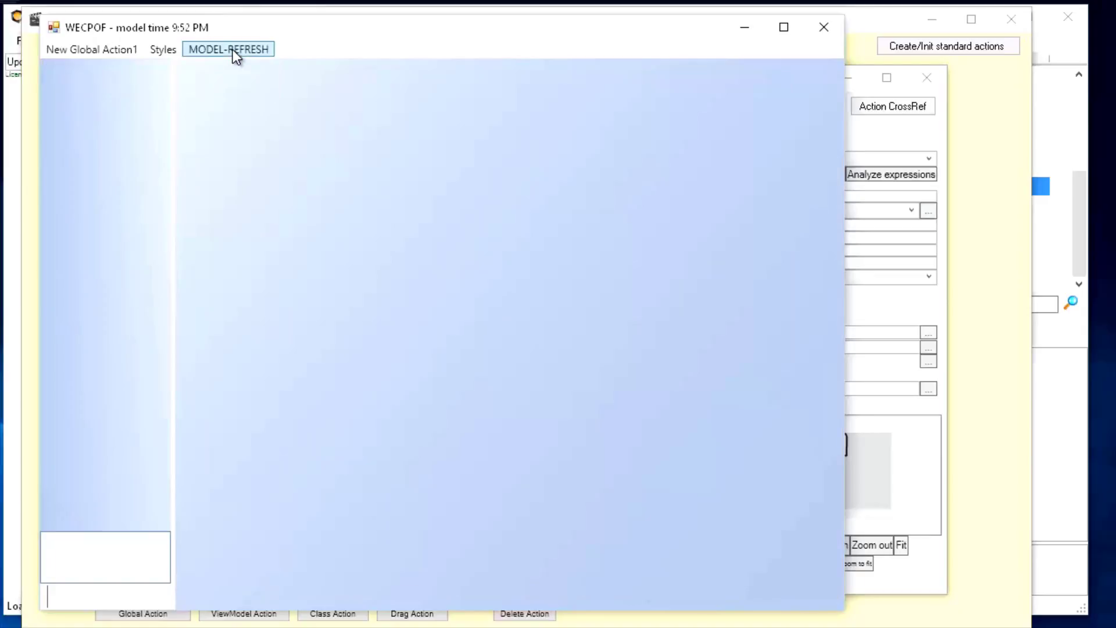
left_click(102, 50)
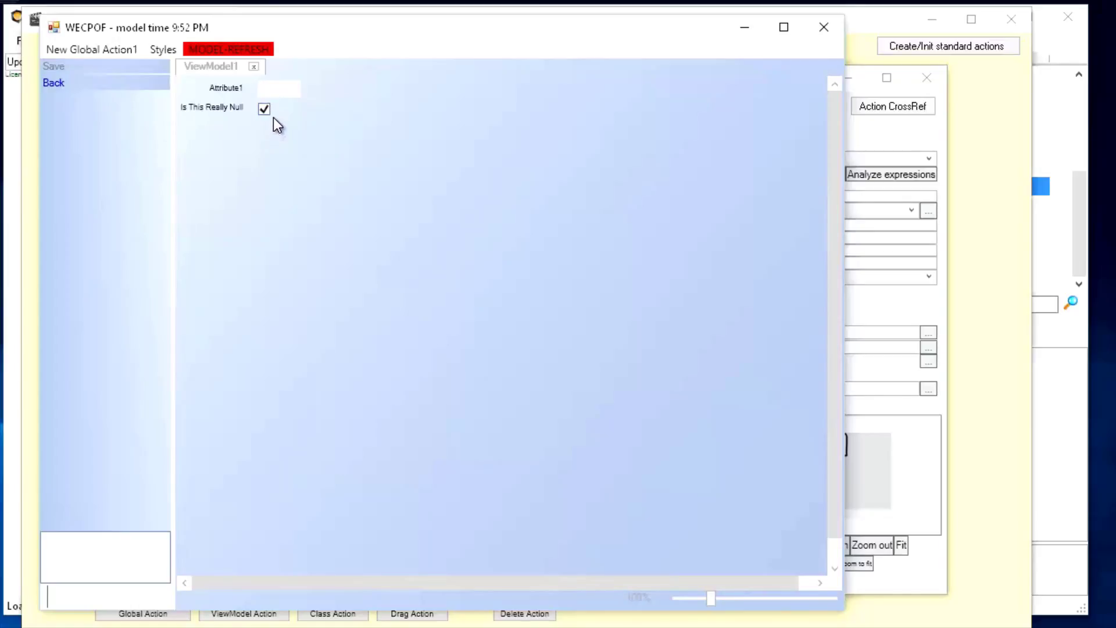
- Set the ViewModel root object of NewGlobalAction1 to the expression Class1.Create in the action definitions
left_click(975, 434)
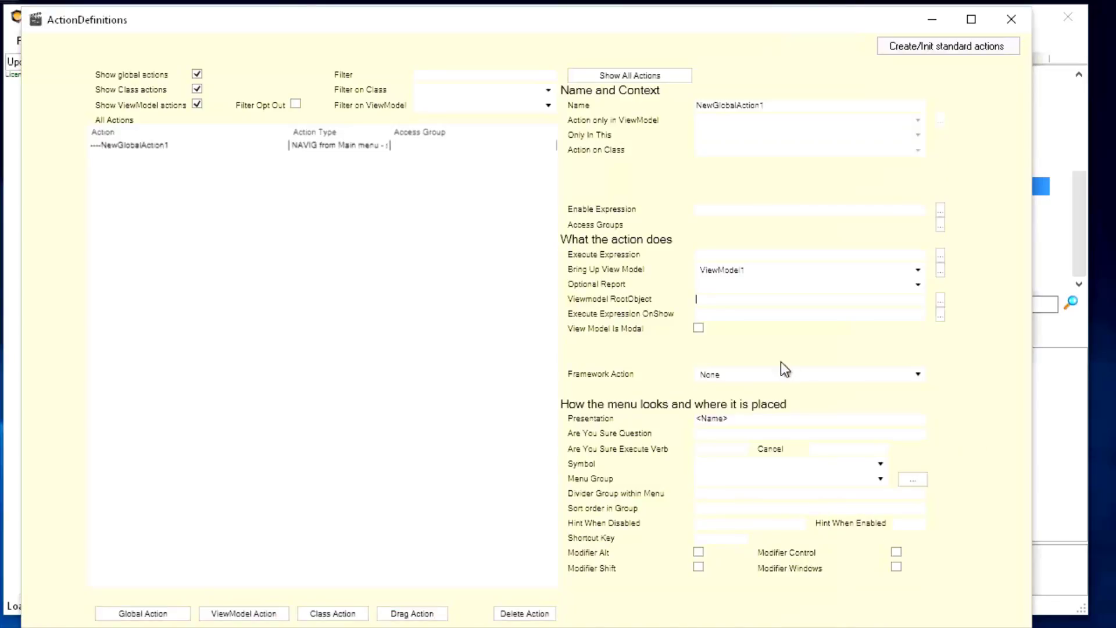
left_click(706, 297)
left_click(941, 302)
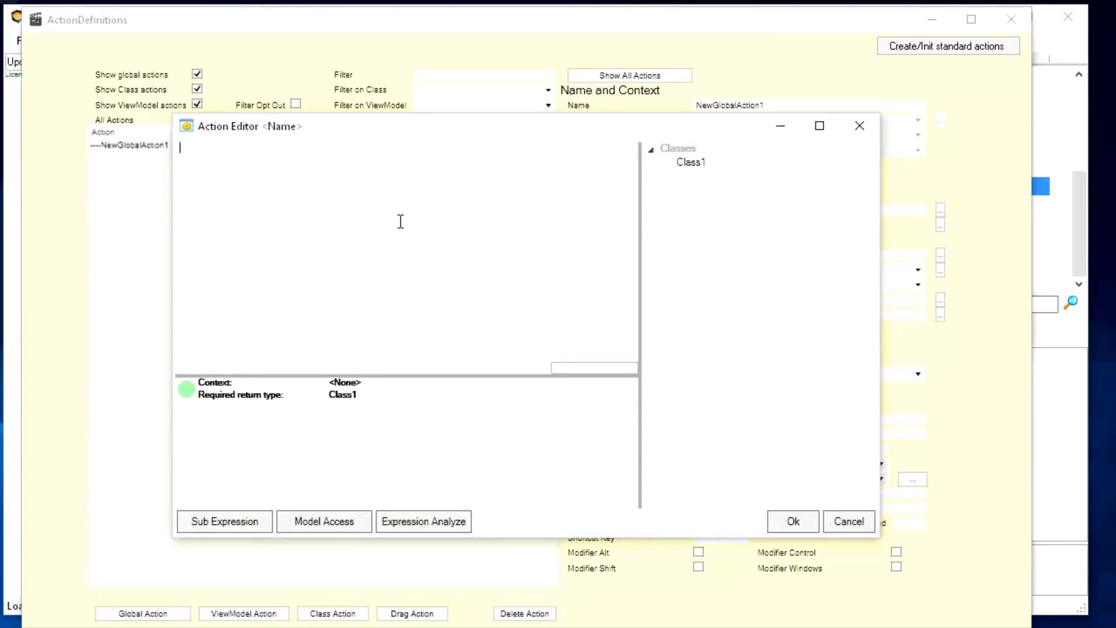
type("Class1.C")
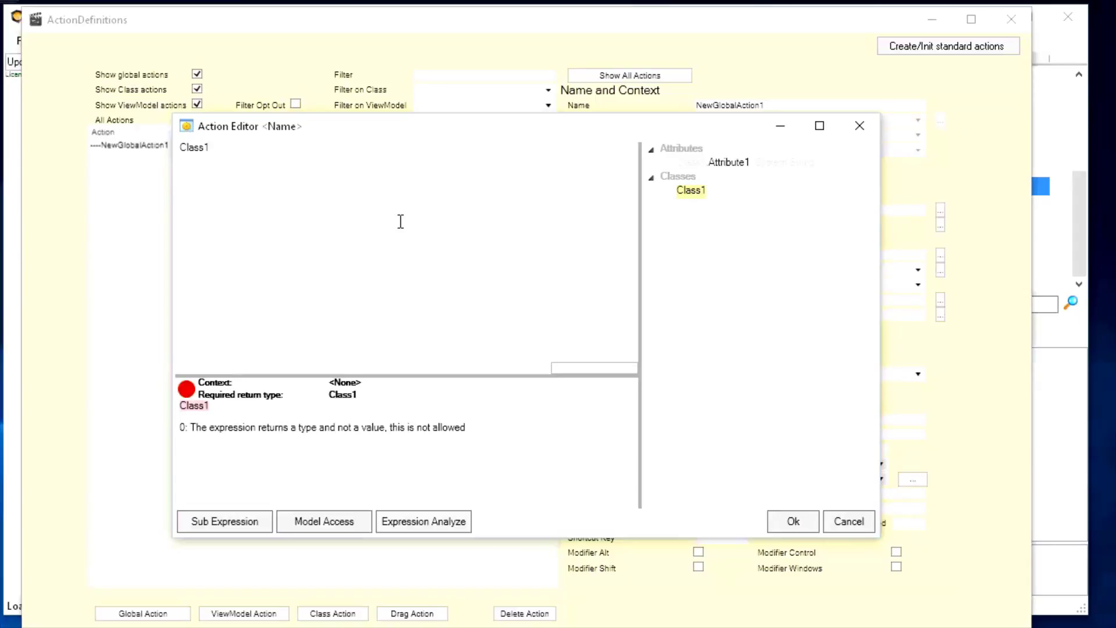
type("reate")
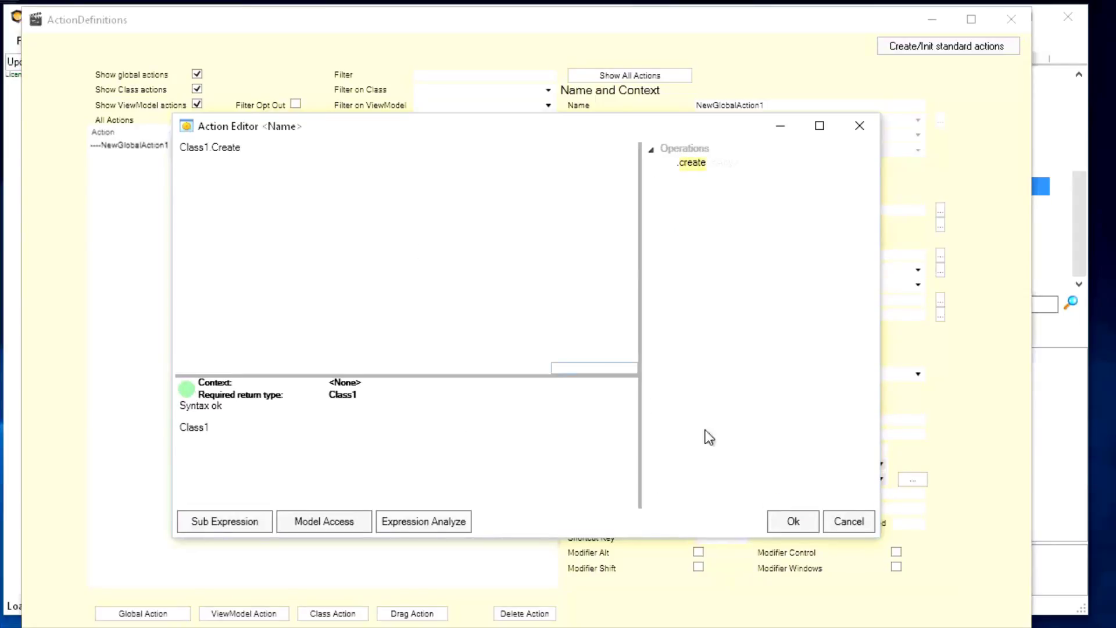
left_click(796, 521)
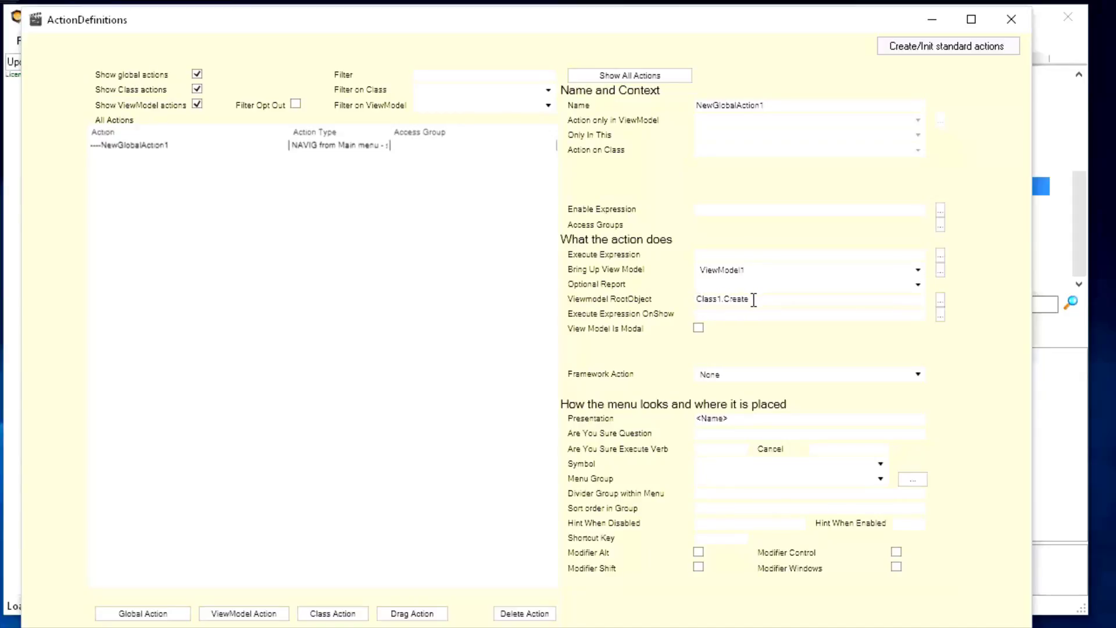
- Refresh the prototype with the changed action and run it to open ViewModel1 on a new Class1 object
key("alt+Tab")
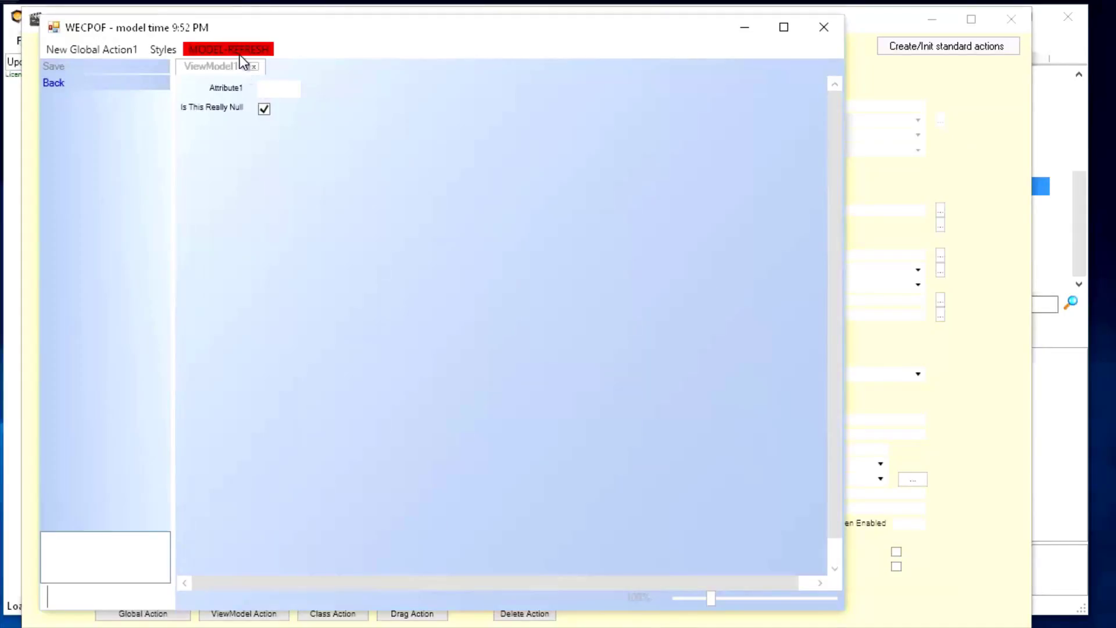
left_click(239, 50)
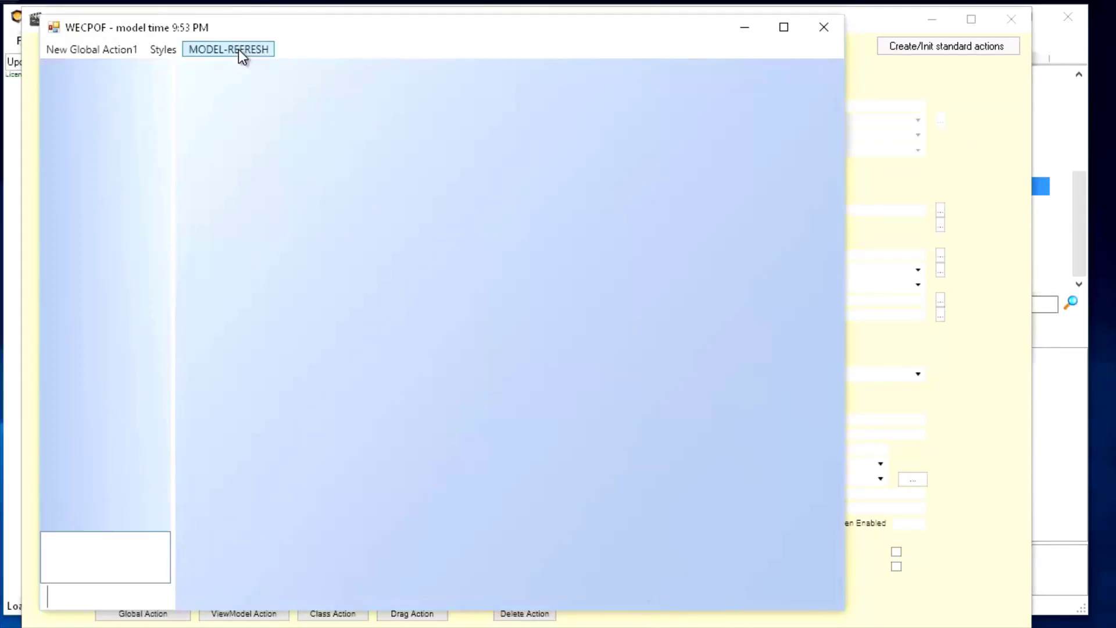
left_click(113, 50)
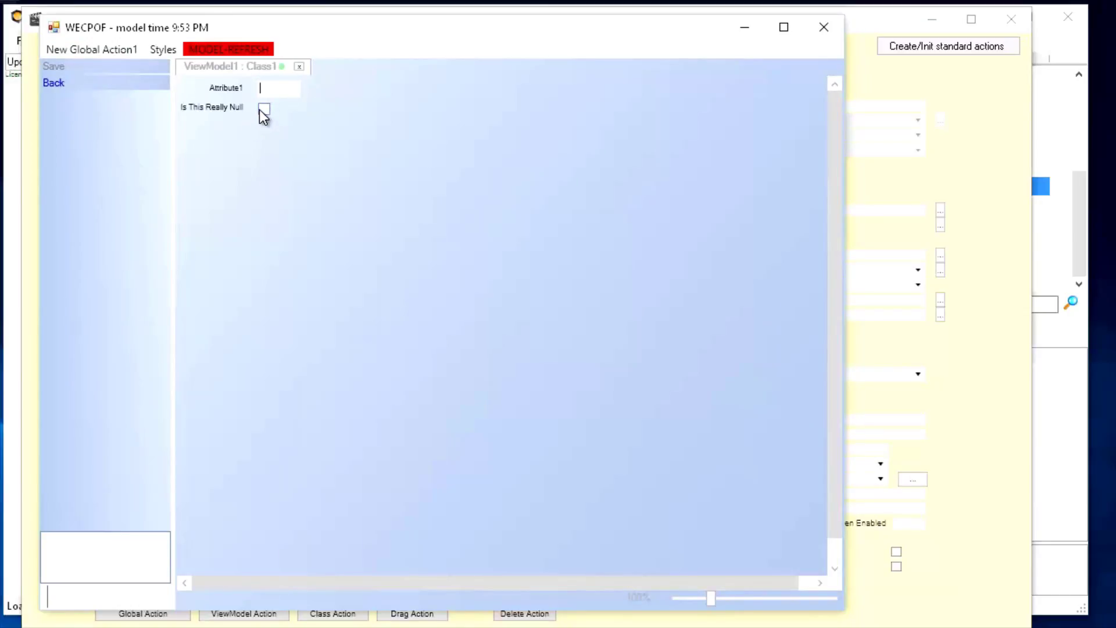
type("aaa")
key("Tab")
left_click(285, 91)
- Run the global action three more times to create additional Class1 objects in separate ViewModel1 forms
left_click(96, 50)
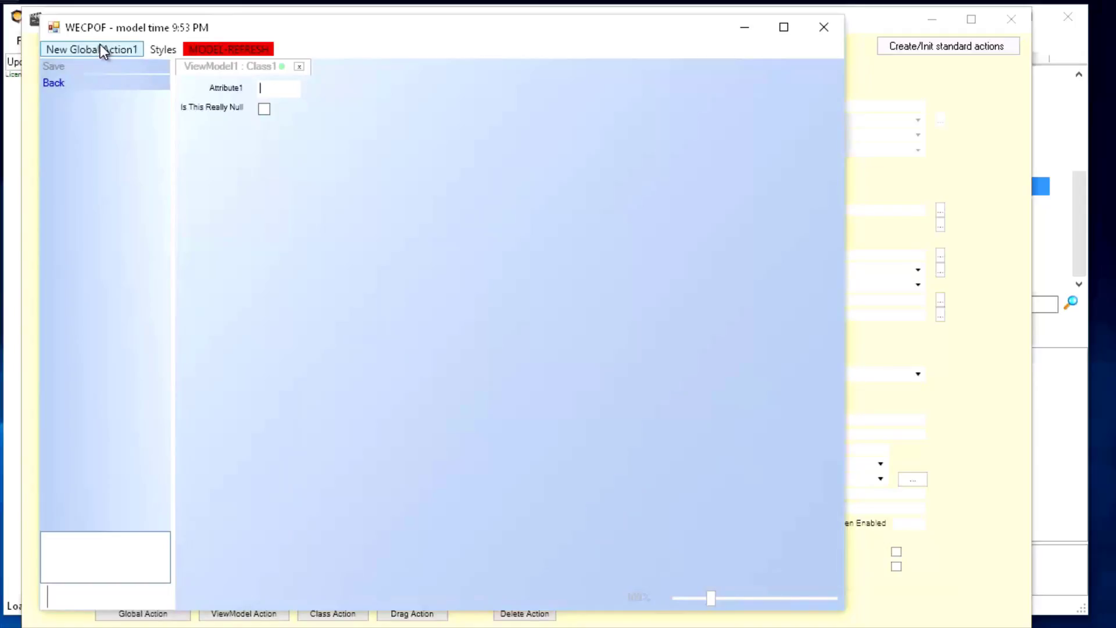
left_click(96, 49)
left_click(100, 51)
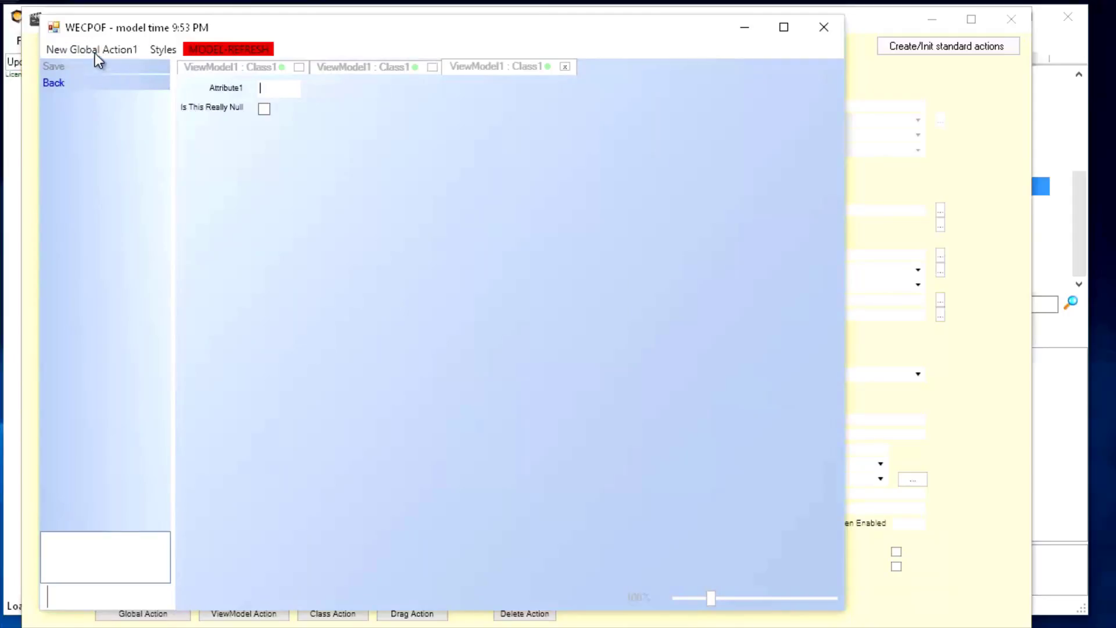
left_click(96, 49)
- Fill Attribute1 of the four open Class1 forms in order with asdf, ddd, ddd and fff
left_click(275, 71)
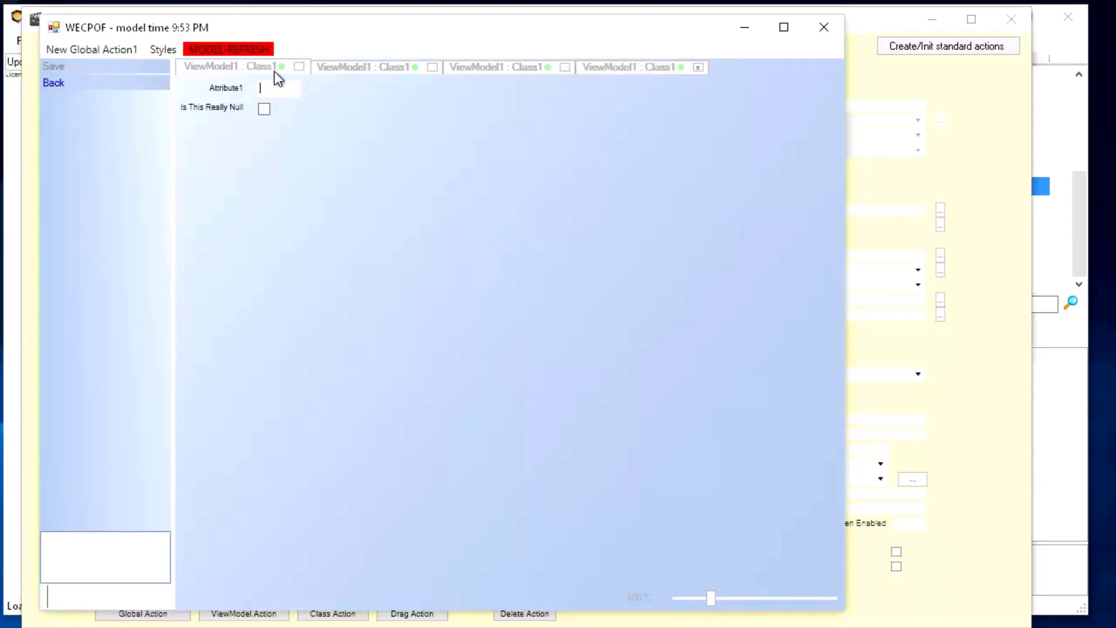
type("asdf")
left_click(325, 65)
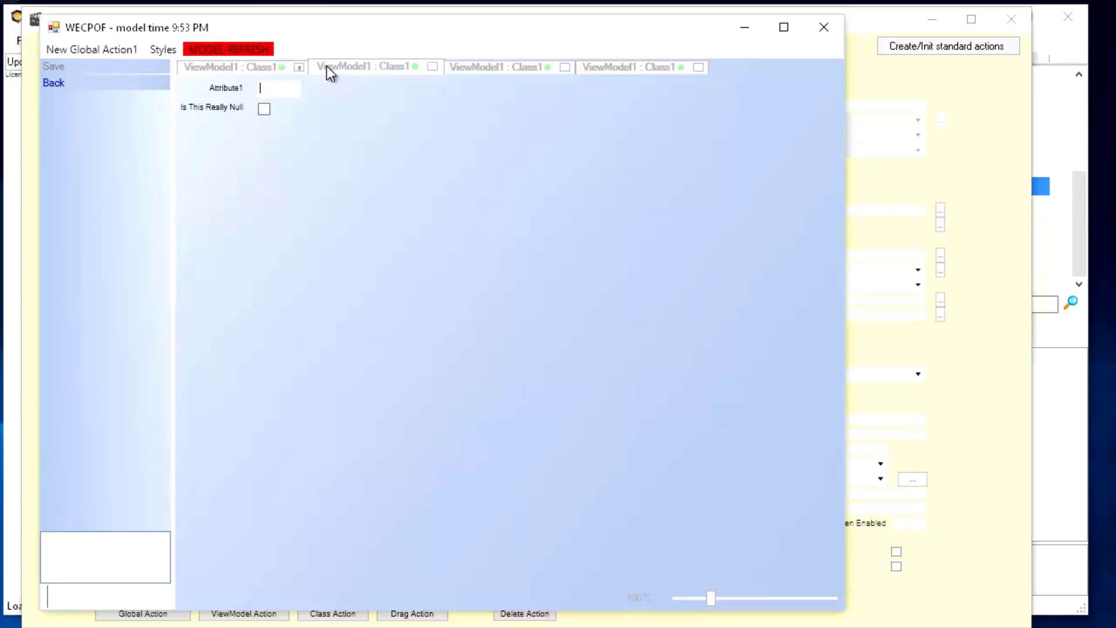
type("ddd")
left_click(480, 65)
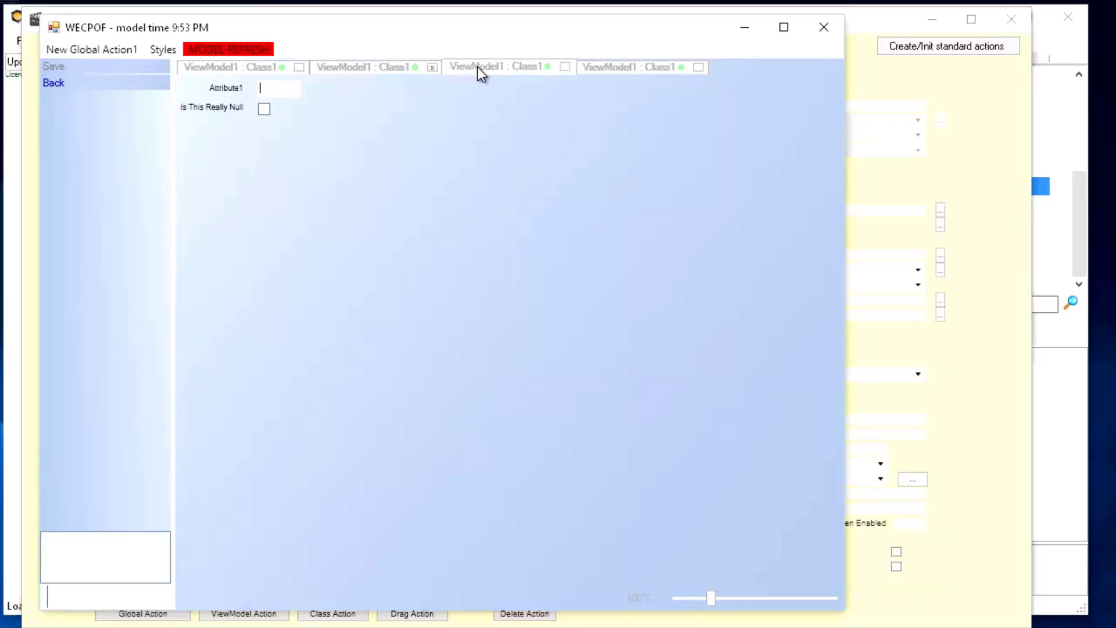
type("ddd")
left_click(624, 71)
type("fff")
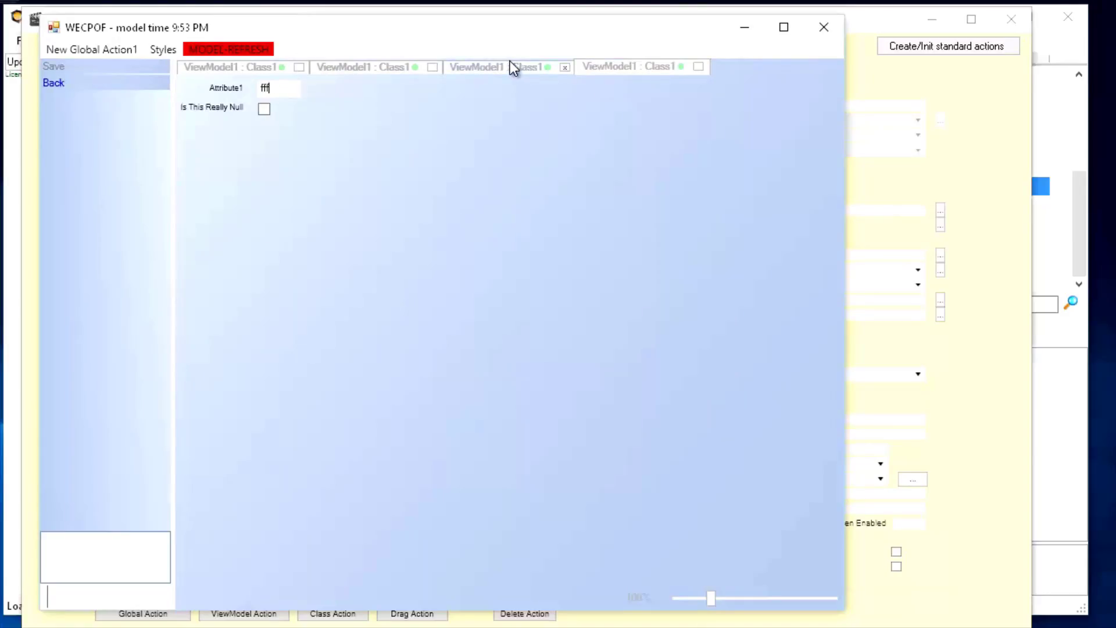
- Go through the four open Class1 forms in the prototype and examine the Attribute1 value of each object
left_click_drag(354, 35, 379, 58)
left_click(299, 92)
left_click(400, 89)
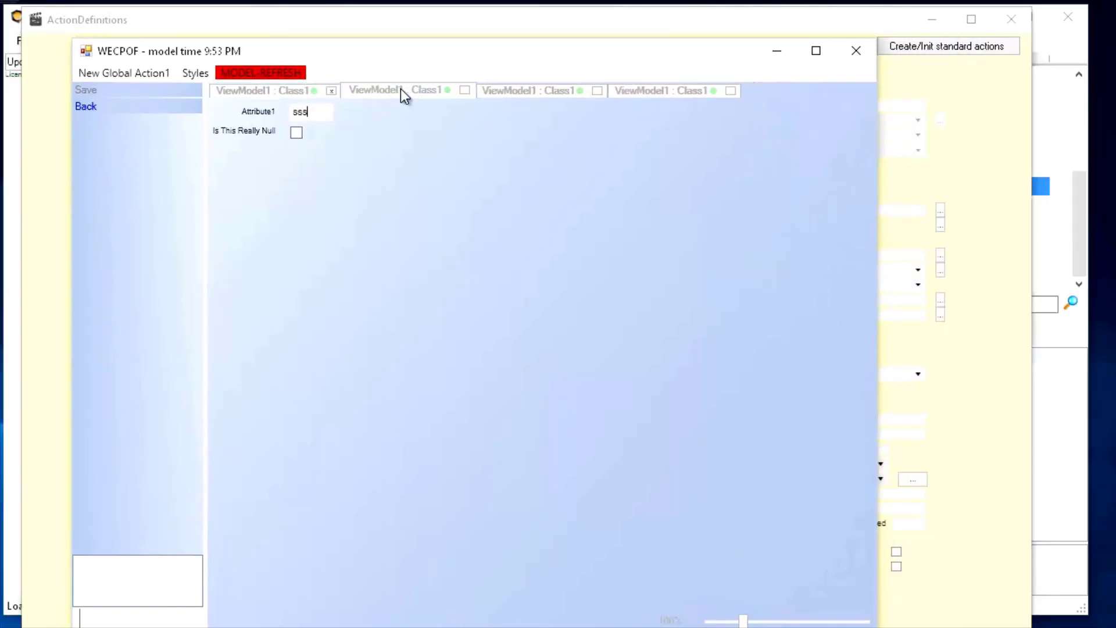
left_click(547, 91)
left_click(622, 86)
left_click(492, 95)
left_click(420, 92)
left_click(292, 90)
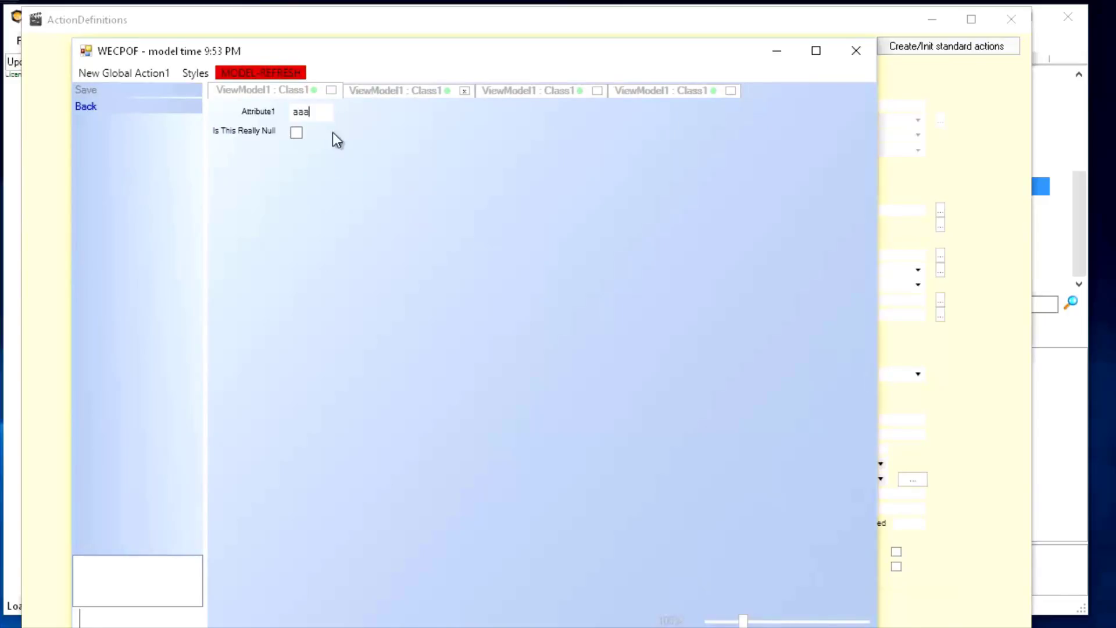
left_click_drag(364, 40, 355, 76)
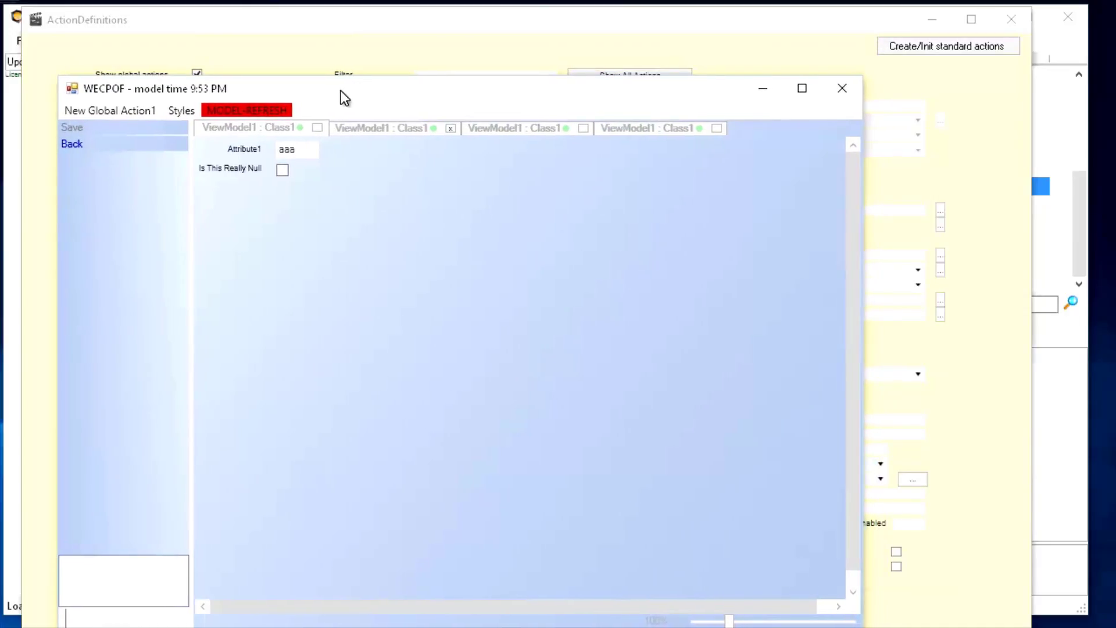
- Add a new ViewModel in the ViewModel editor, name it BrowserView and set its class to Class1
left_click(407, 52)
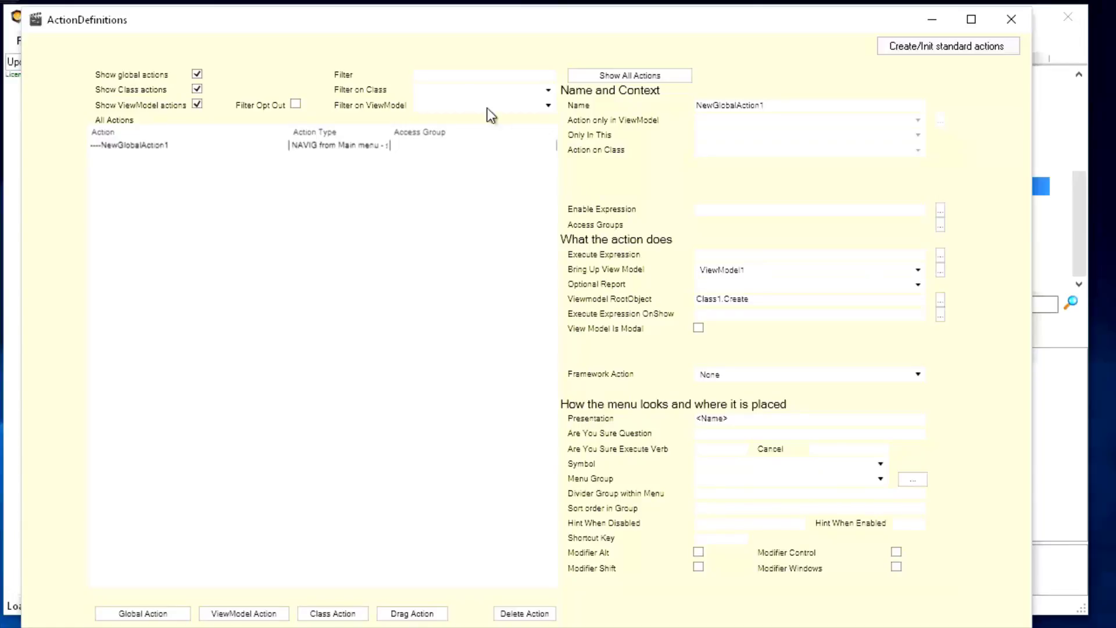
key("alt+Tab")
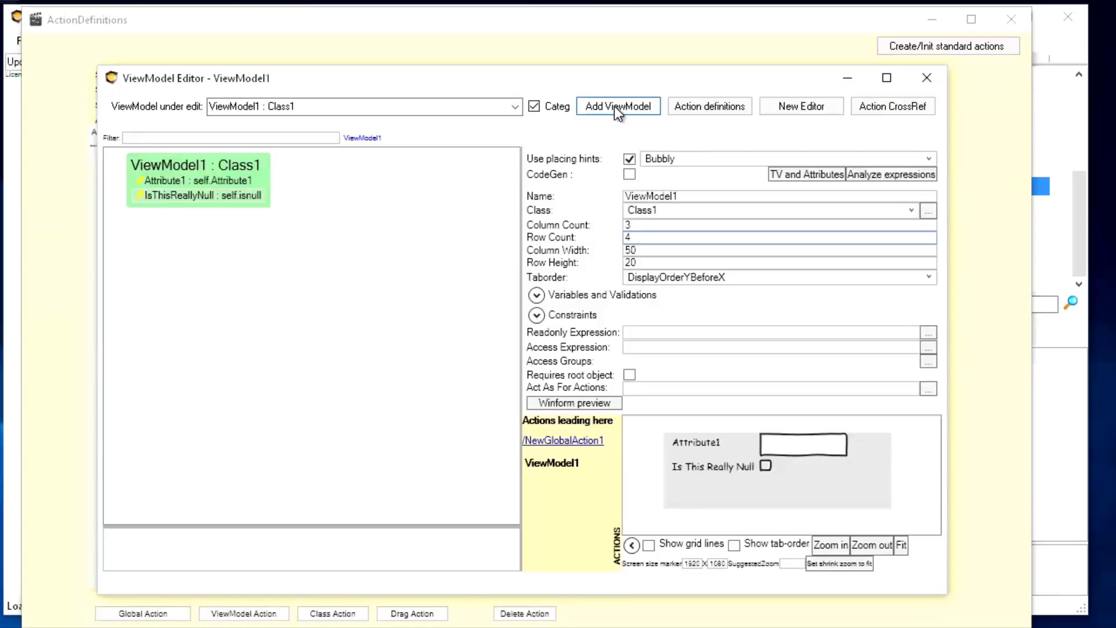
left_click(615, 106)
left_click(306, 107)
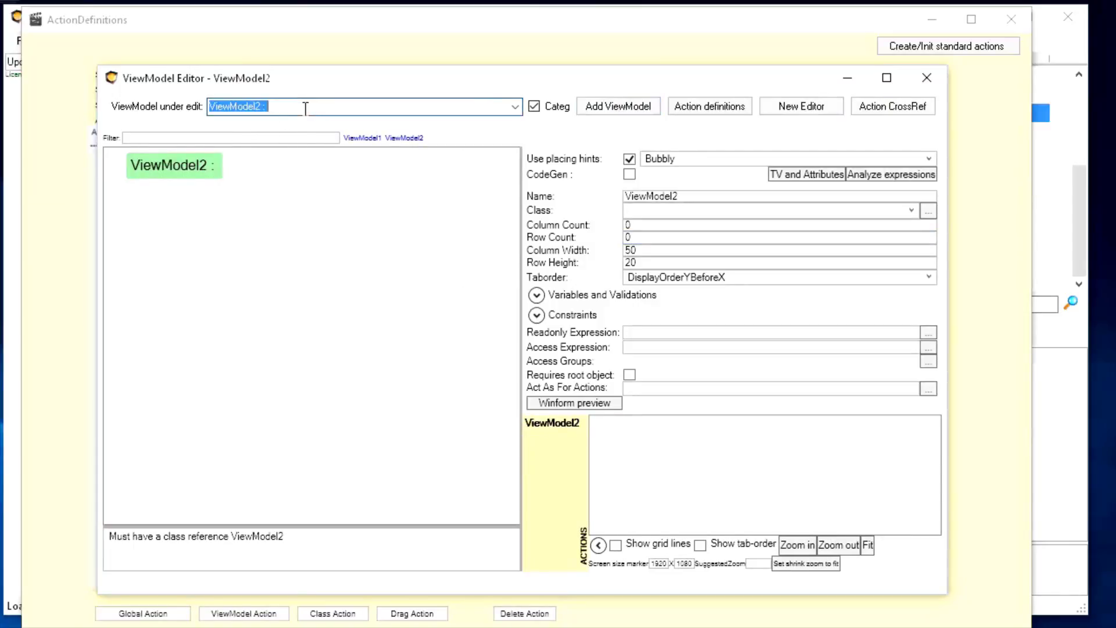
left_click(708, 193)
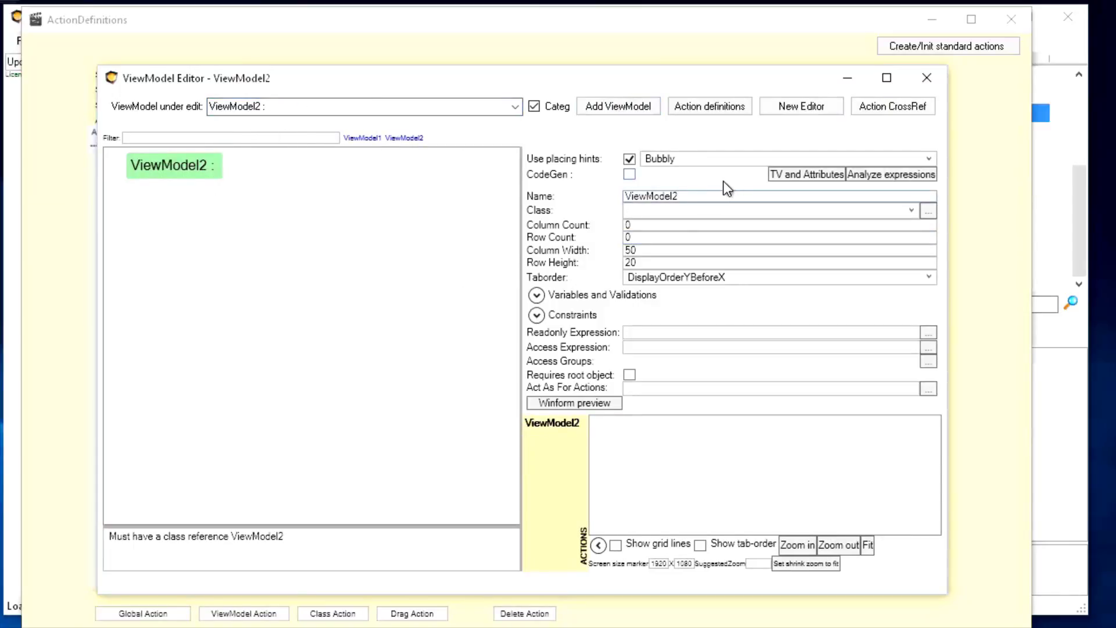
key("ctrl+a")
type("BrowserView")
key("Tab")
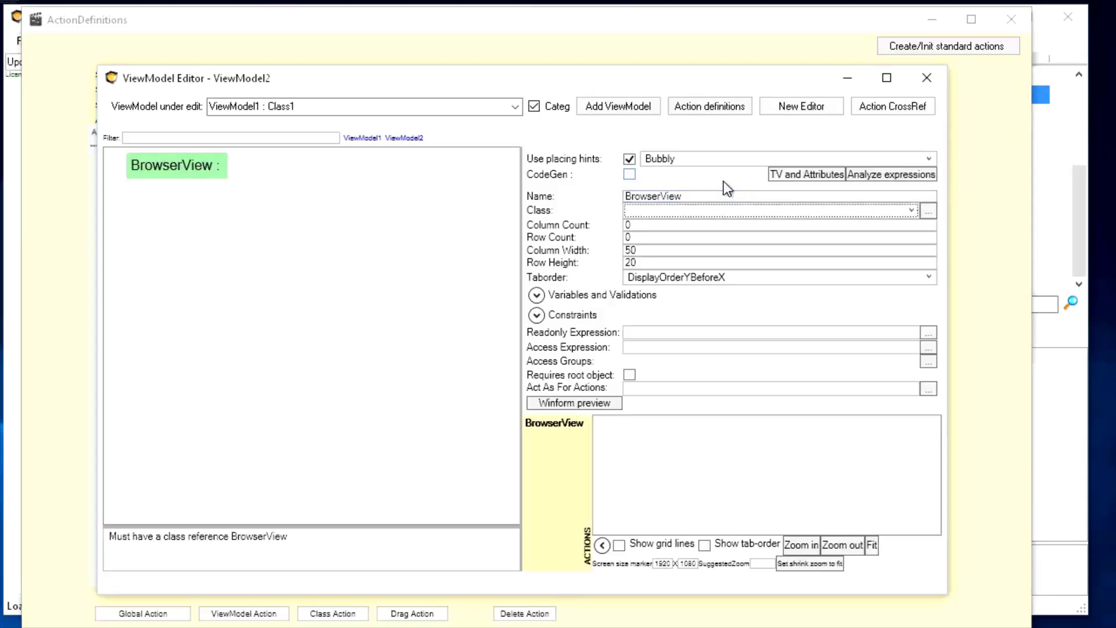
left_click(702, 210)
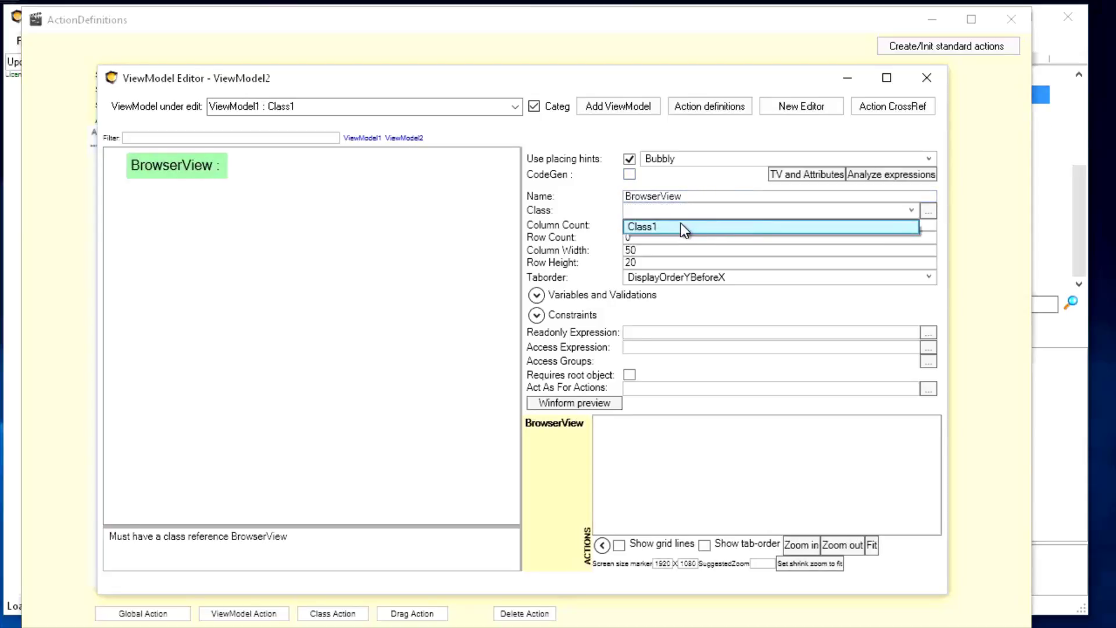
left_click(681, 227)
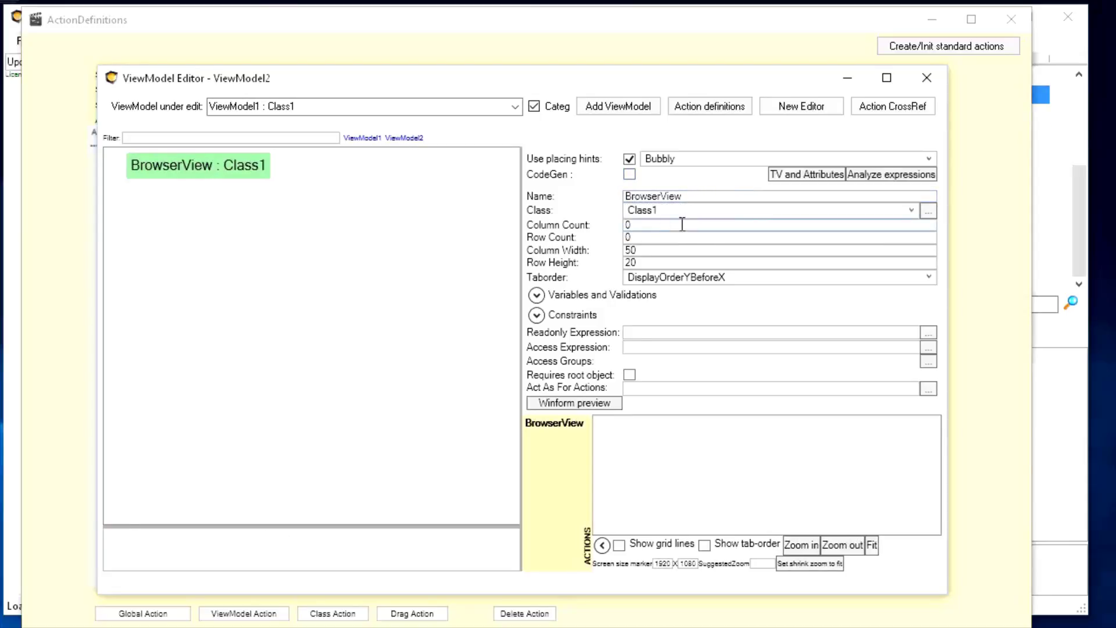
- Add a nested ViewModel class to BrowserView using the multilink for Class1.AllInstances
right_click(172, 170)
left_click(324, 79)
left_click_drag(323, 79, 587, 61)
right_click(440, 142)
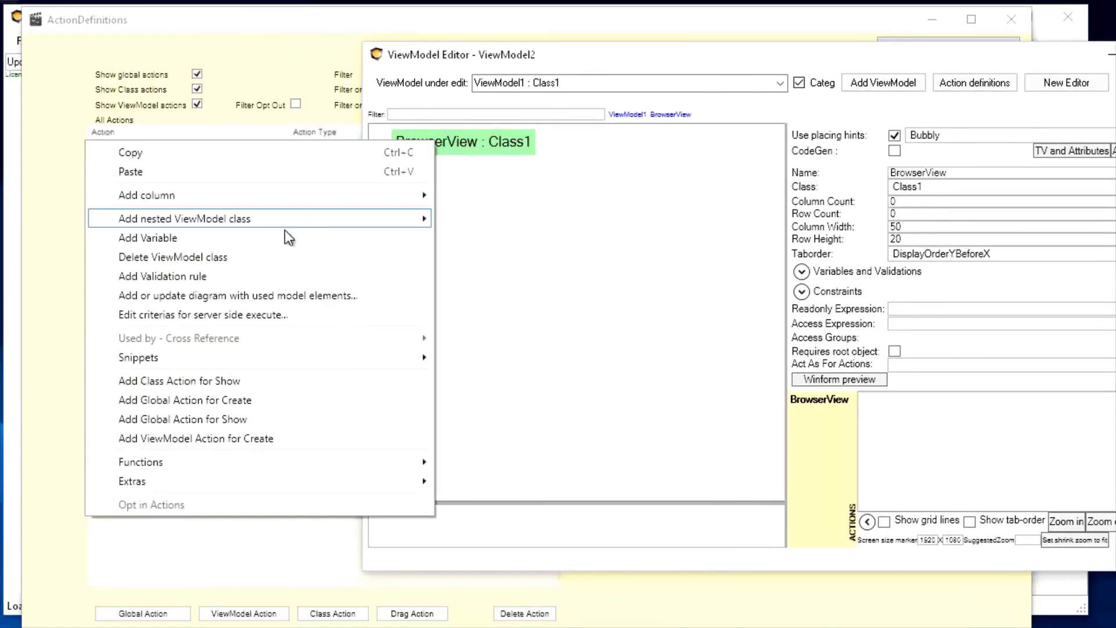
left_click(547, 54)
left_click_drag(666, 61, 915, 49)
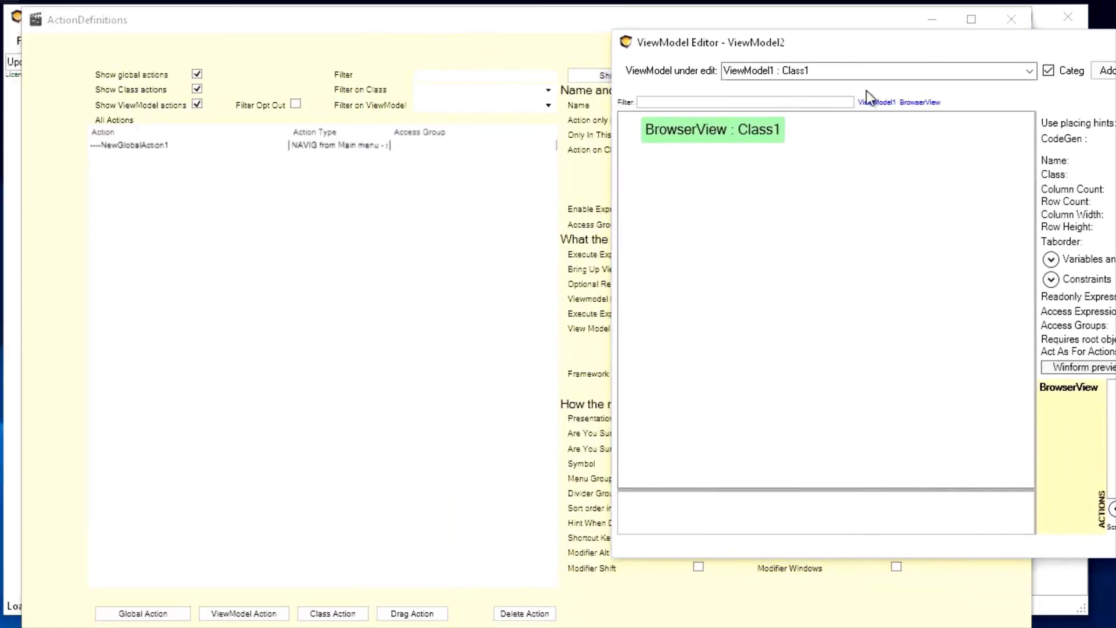
right_click(721, 135)
mouse_move(571, 205)
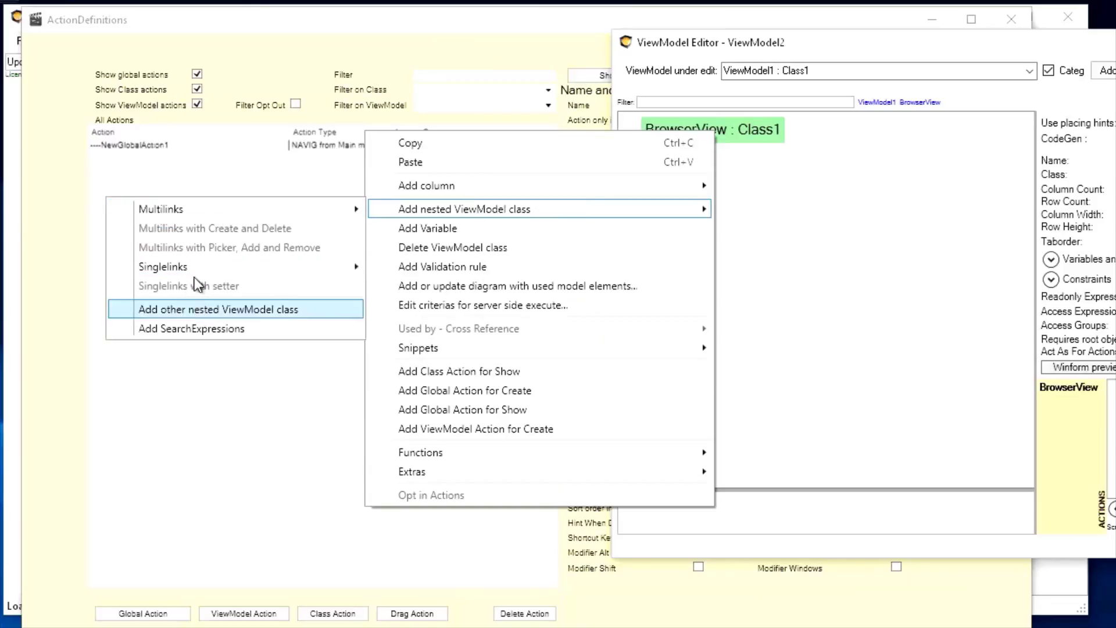
mouse_move(197, 213)
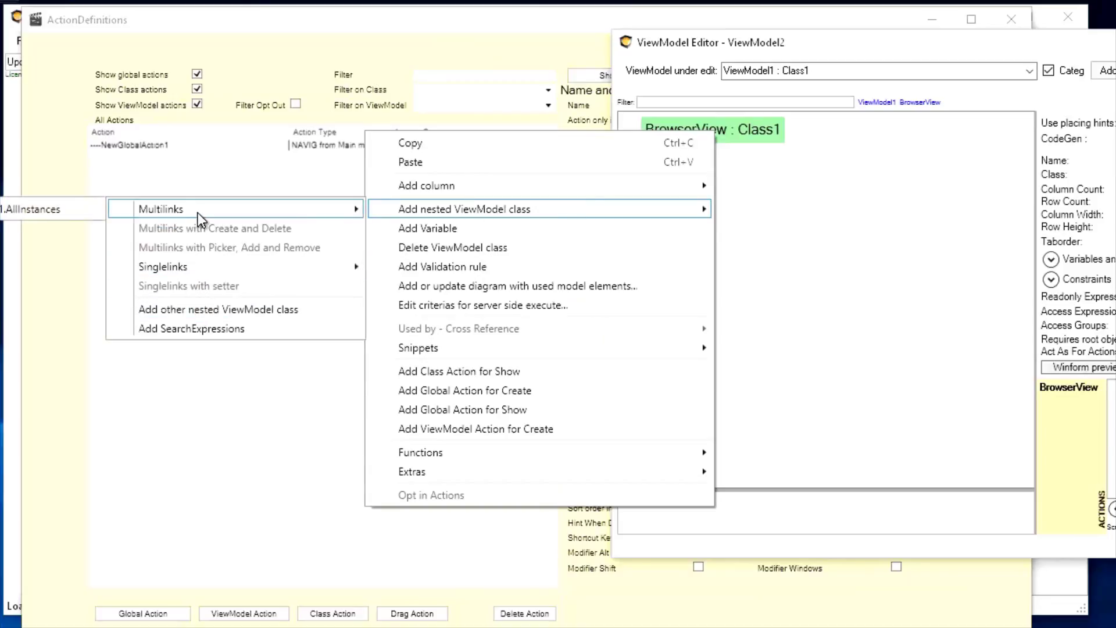
left_click(22, 208)
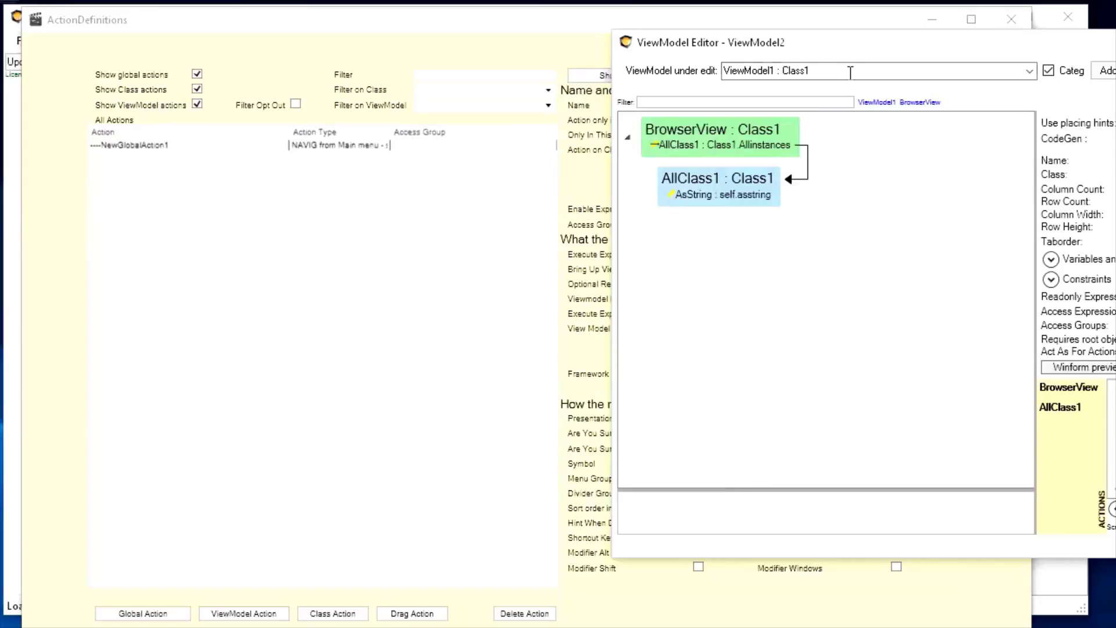
- Set the expression of the AsString column in the nested AllClass1 ViewModel class to self.Attribute1
left_click_drag(869, 51, 413, 94)
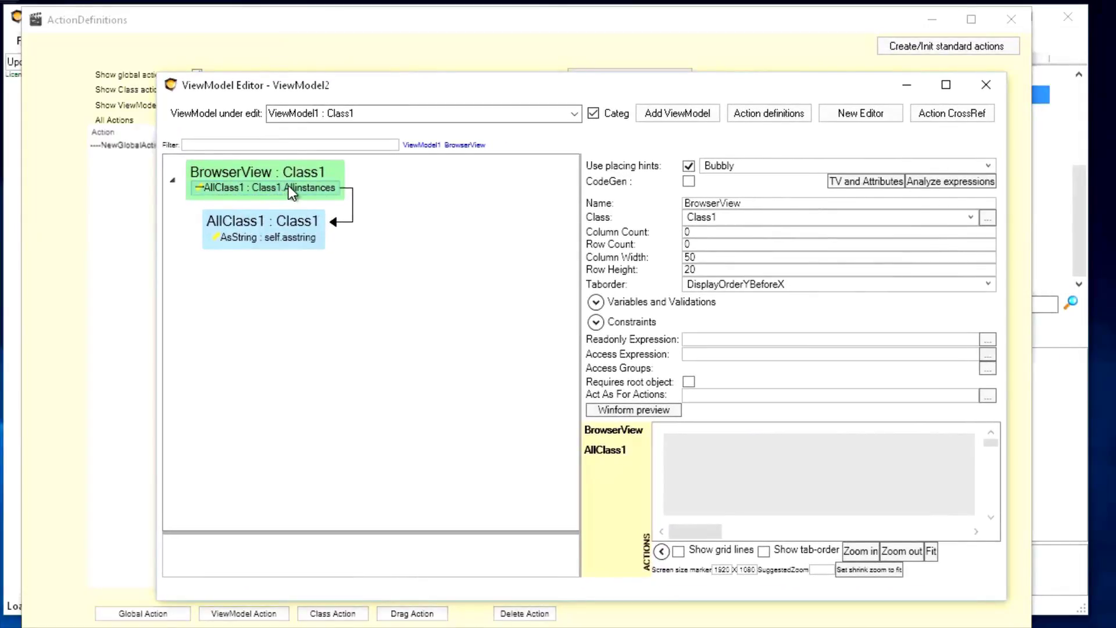
left_click(247, 237)
left_click_drag(470, 87, 394, 85)
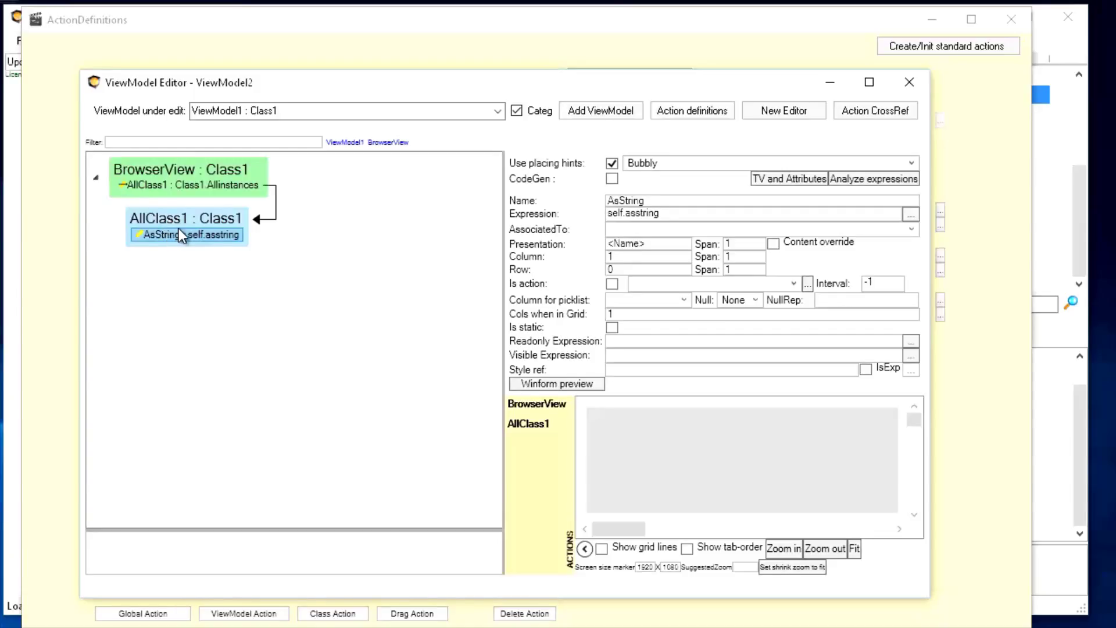
left_click(677, 214)
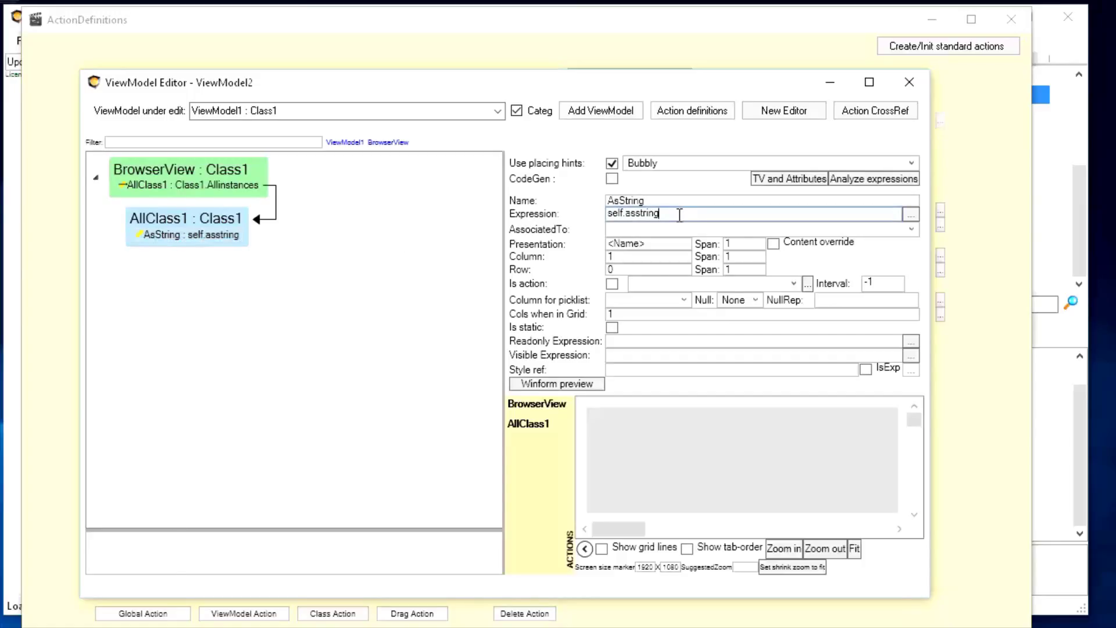
left_click(911, 214)
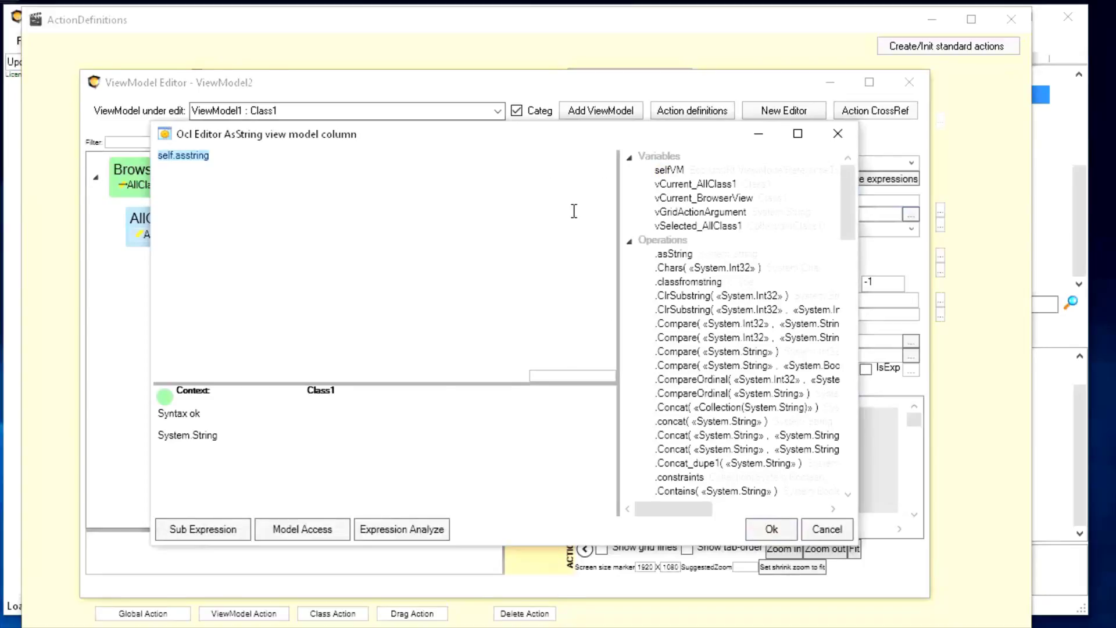
key("Delete")
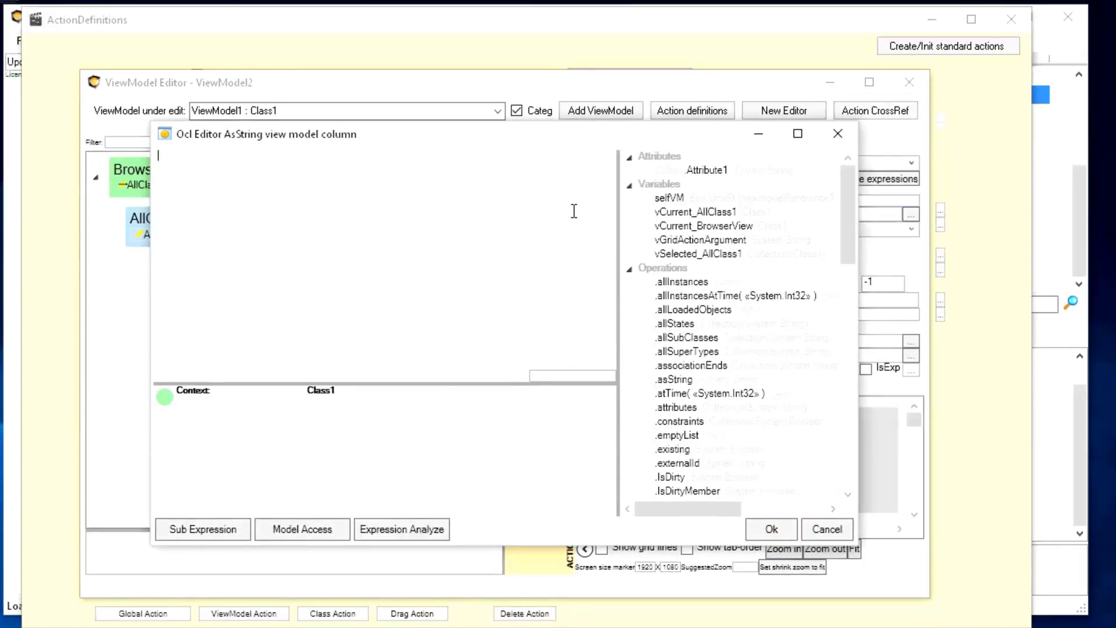
double_click(707, 170)
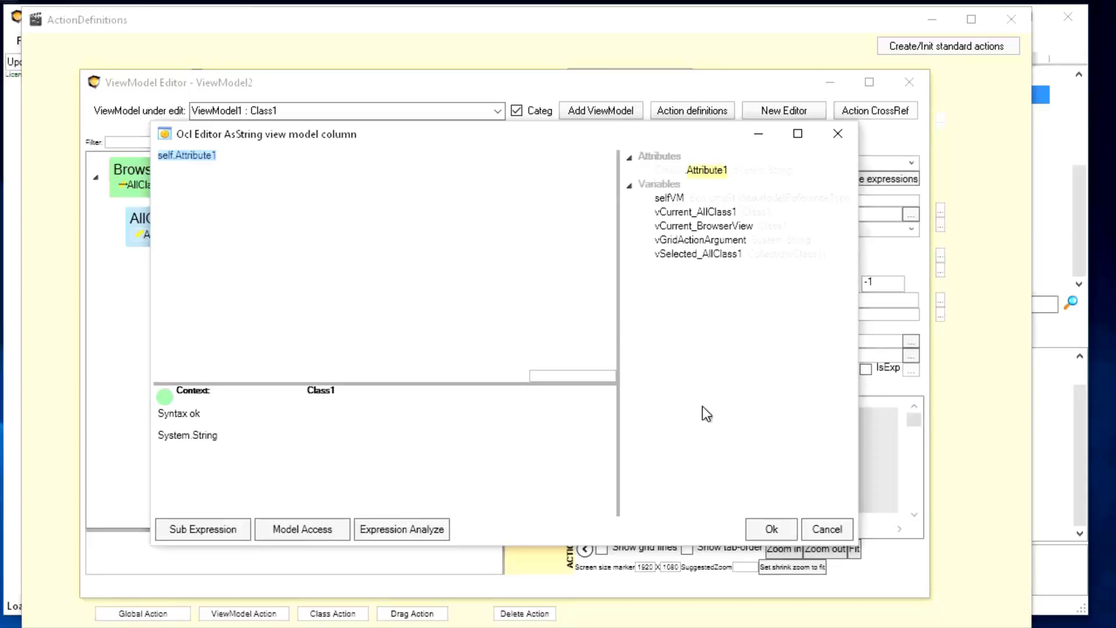
left_click(773, 529)
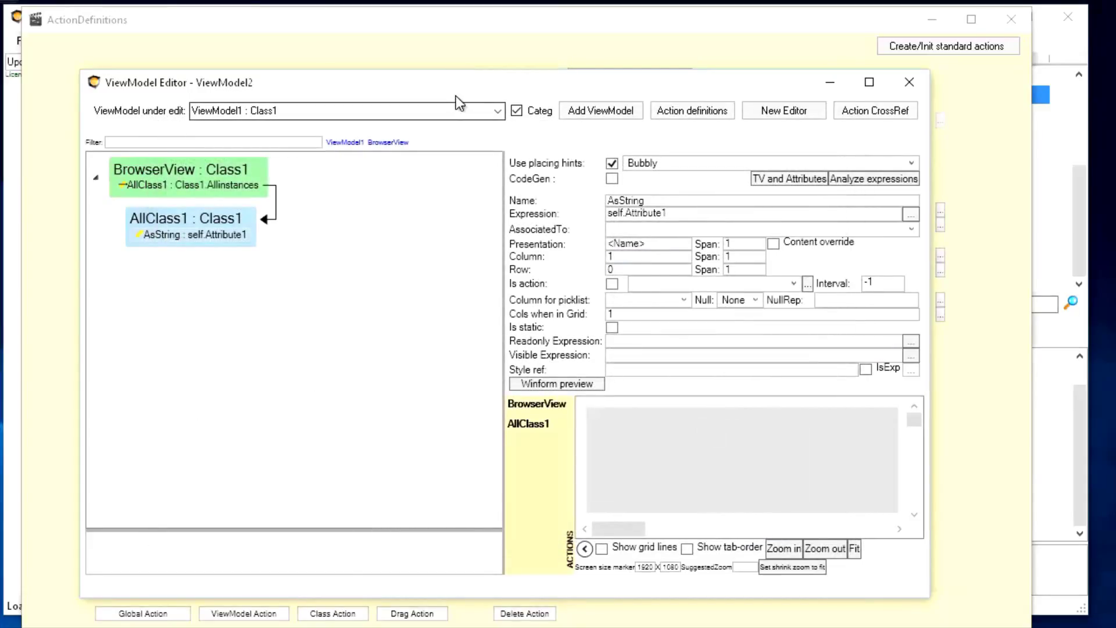
left_click_drag(460, 93, 479, 92)
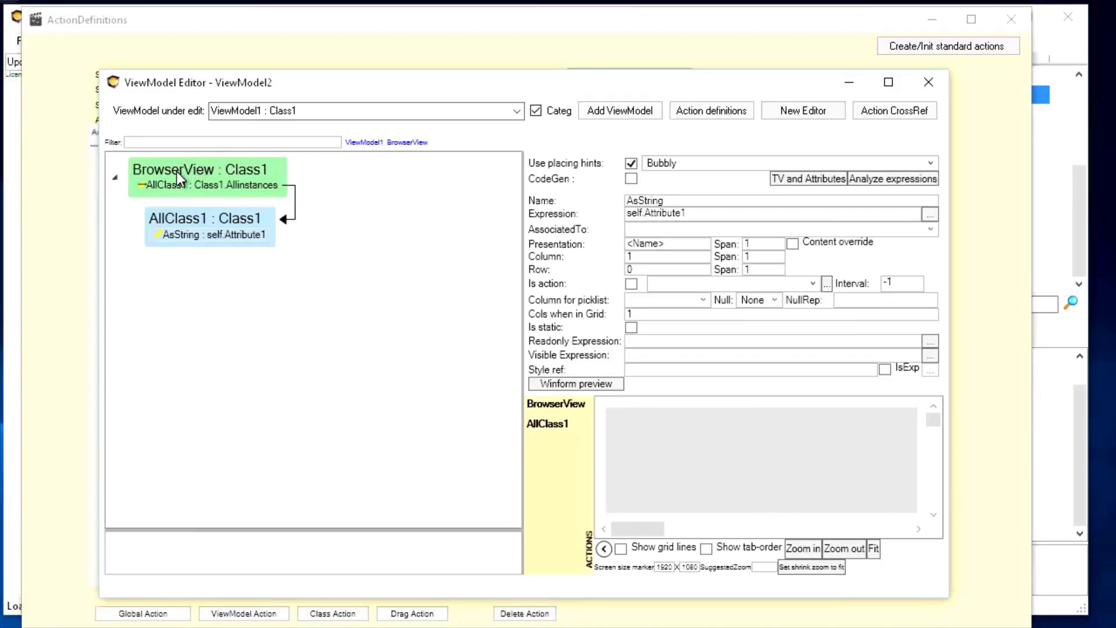
- Add a class action for show to the BrowserView ViewModel
left_click_drag(291, 92, 400, 78)
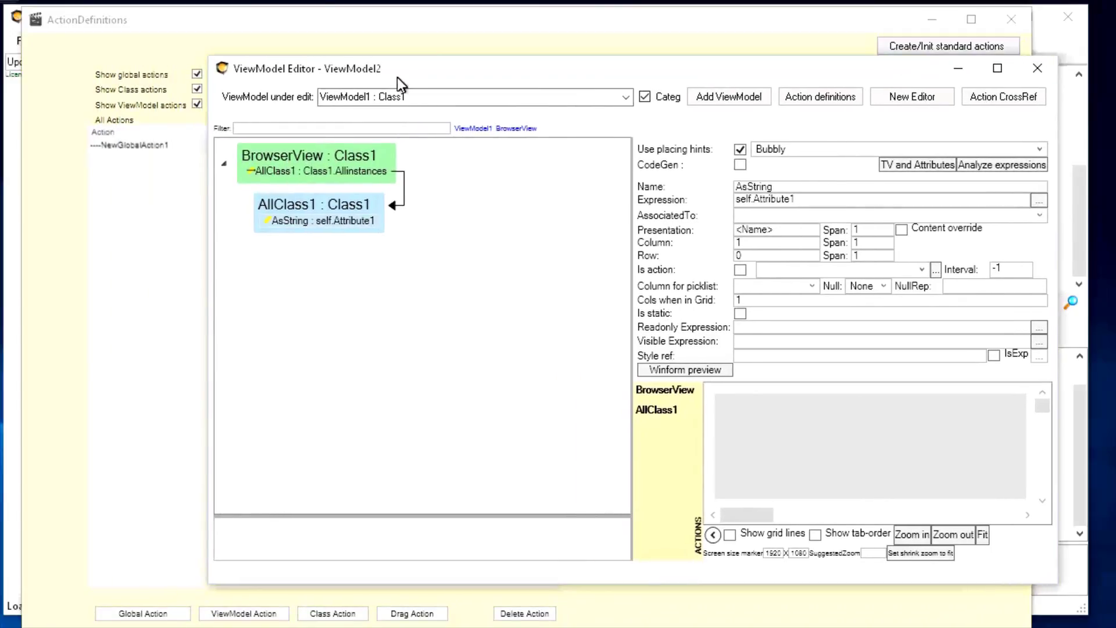
right_click(284, 157)
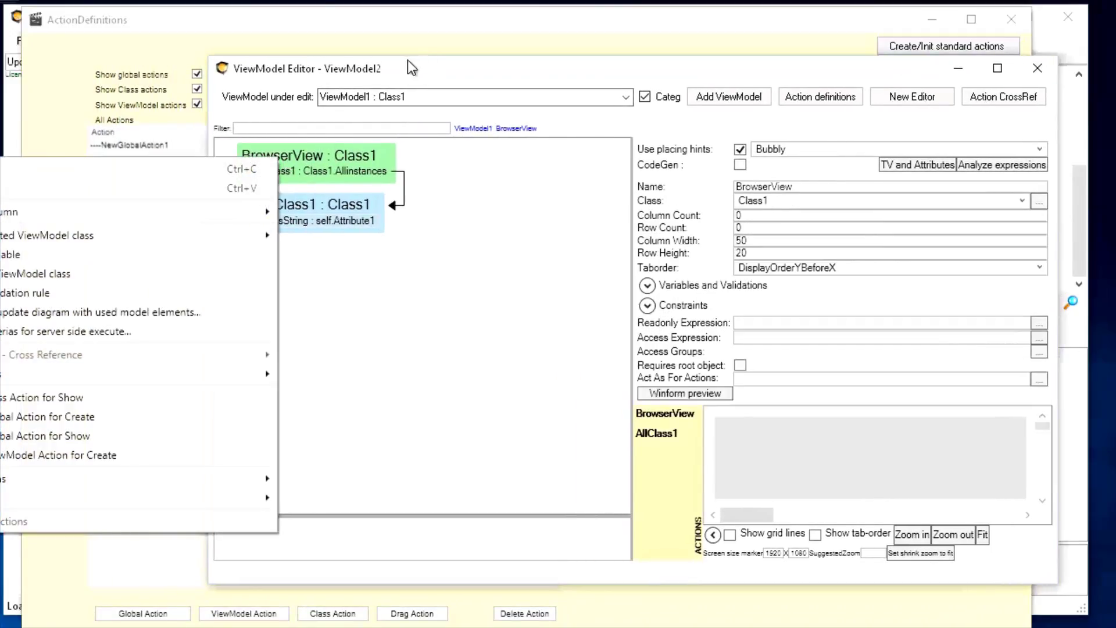
left_click(553, 67)
left_click_drag(553, 67, 755, 66)
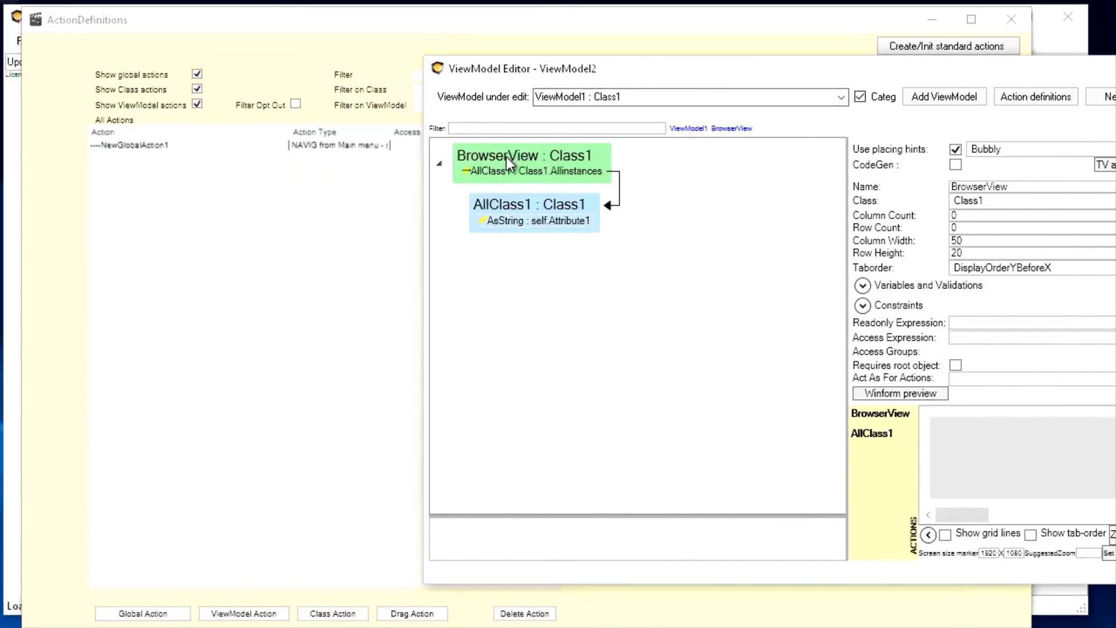
right_click(507, 156)
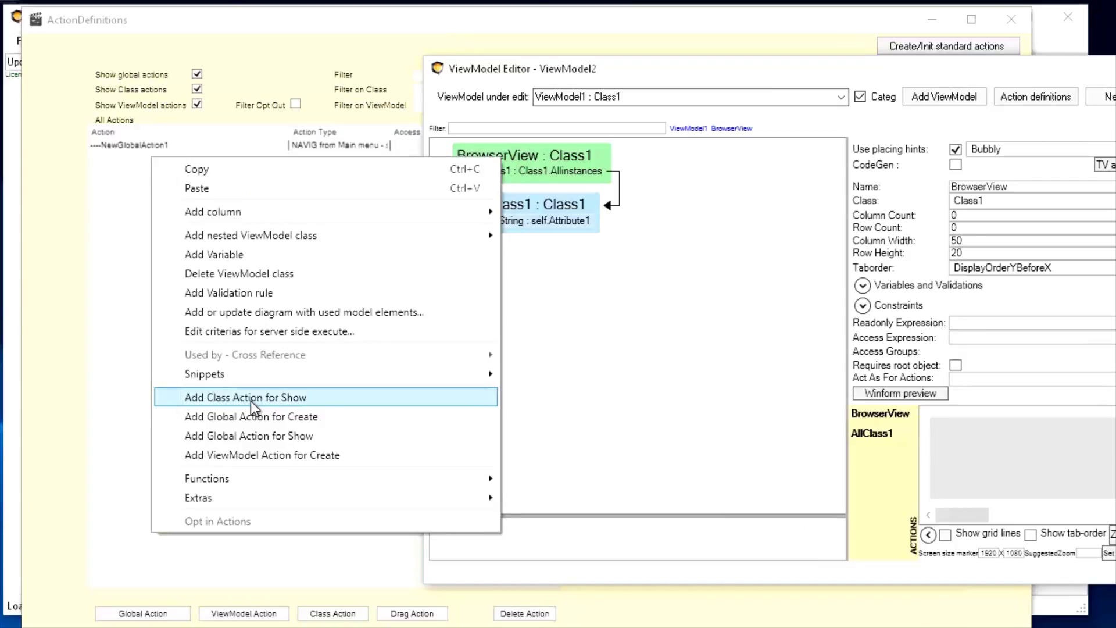
left_click(265, 397)
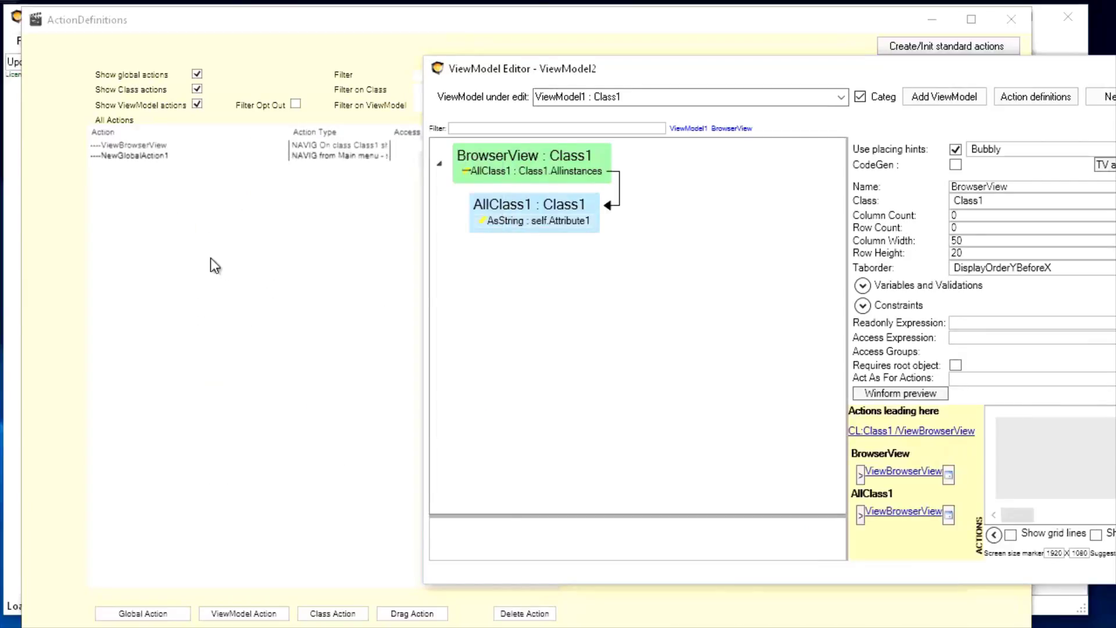
- Inspect the ViewBrowserView class action in the action definitions and remove it from the model
left_click(141, 155)
left_click(142, 148)
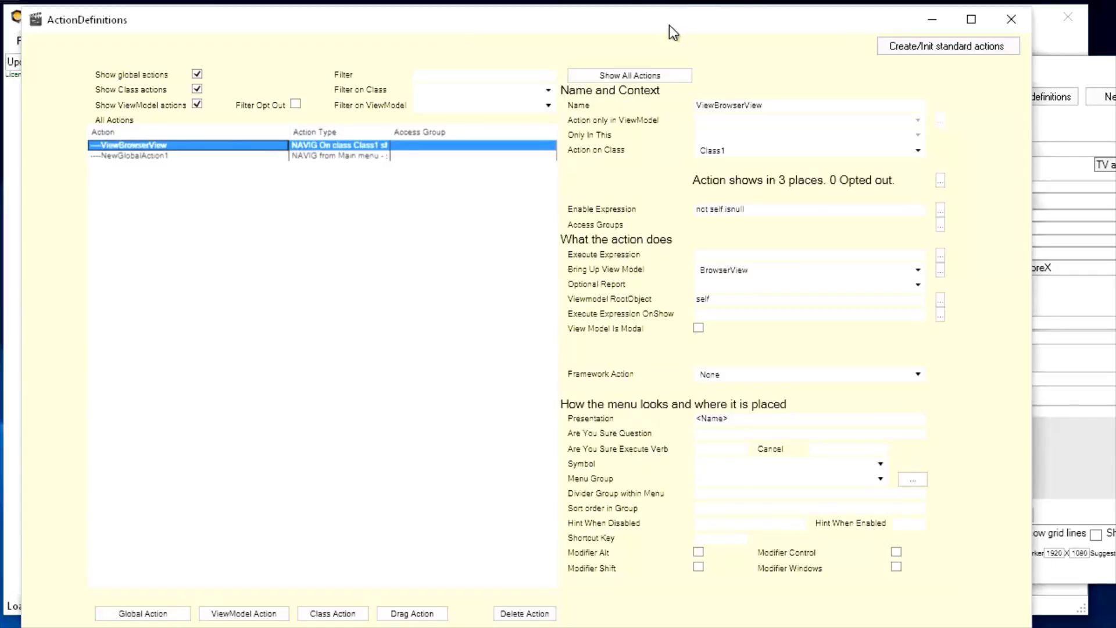
left_click_drag(664, 27, 602, 35)
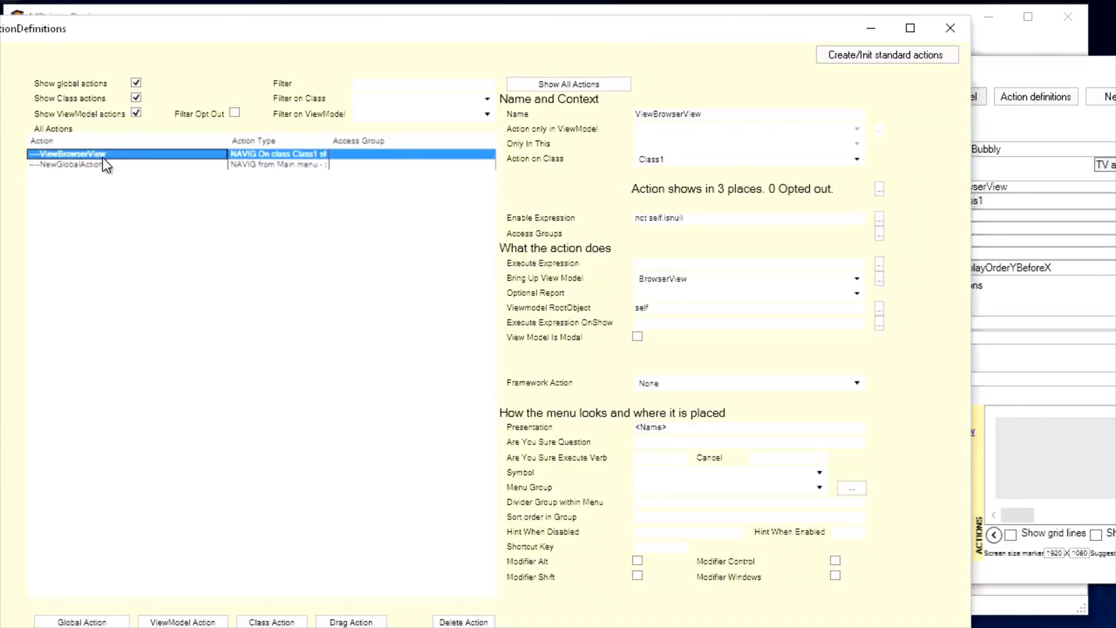
left_click_drag(193, 29, 437, 43)
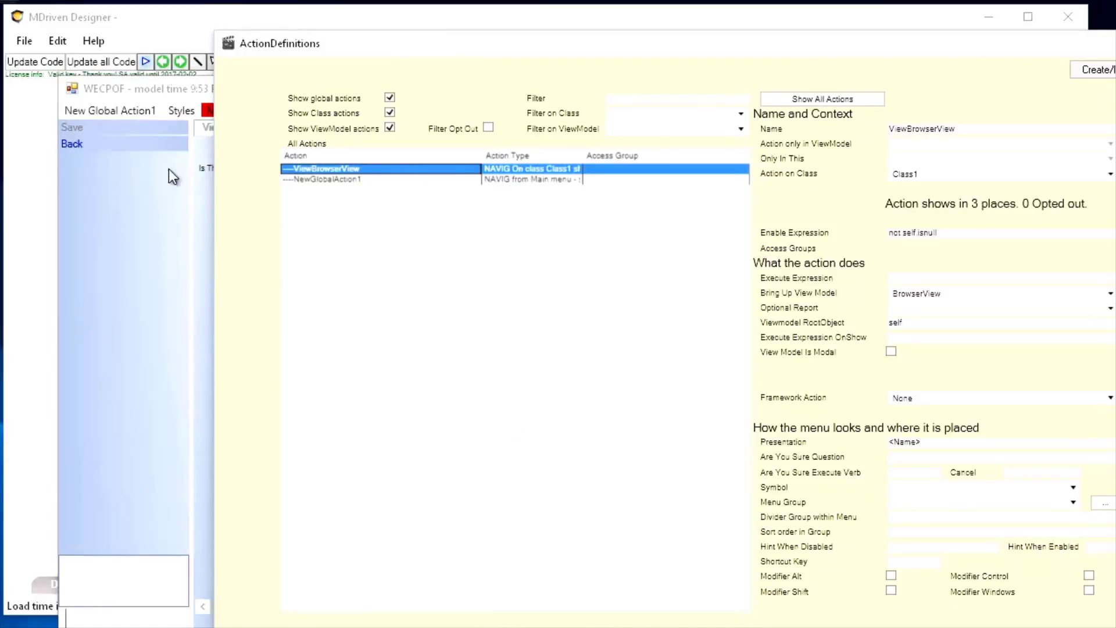
left_click(19, 43)
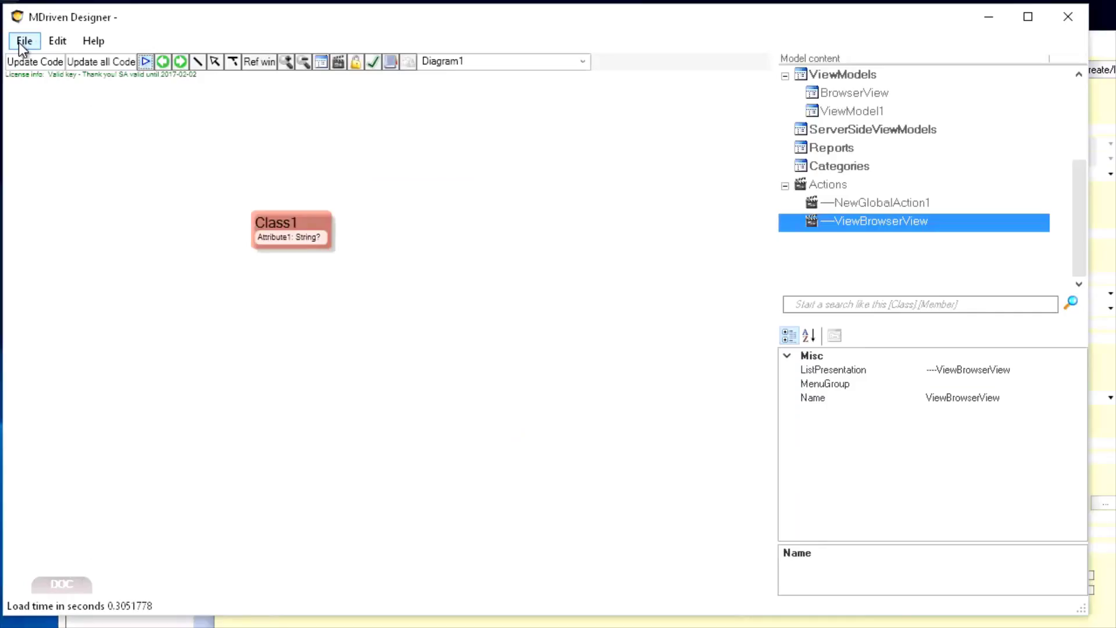
left_click(56, 41)
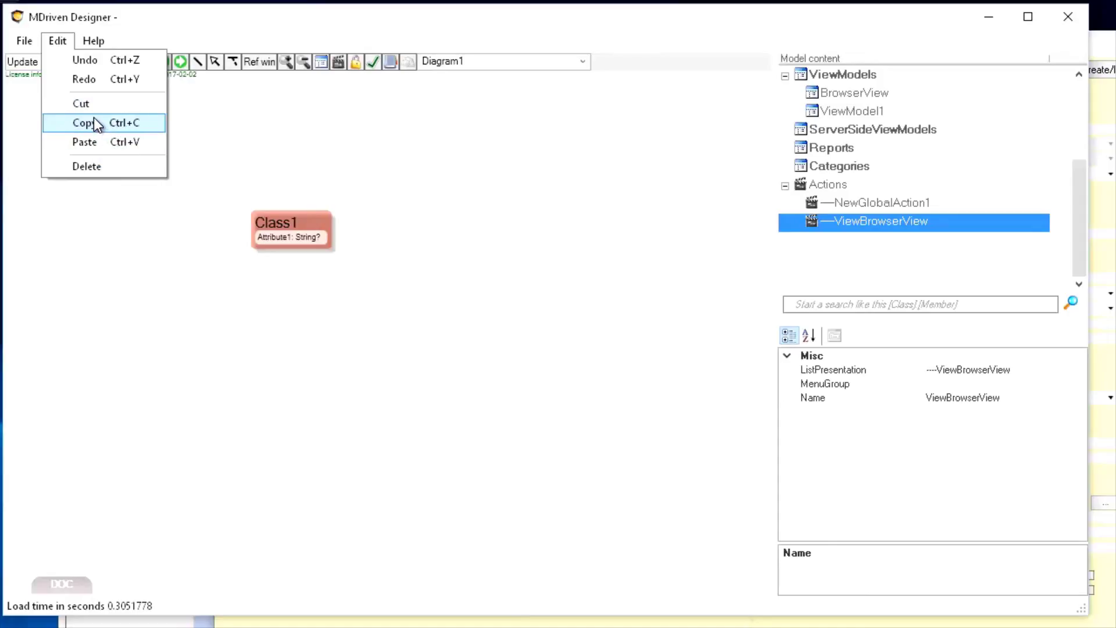
left_click(85, 104)
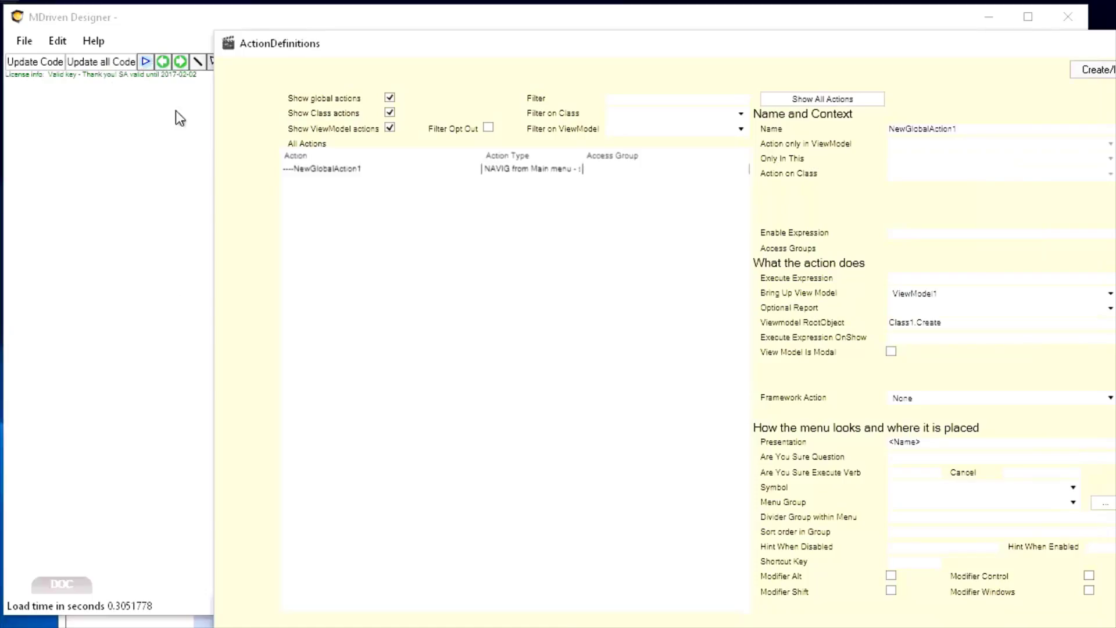
- Add a global action for show to the BrowserView ViewModel in the ViewModel Editor
key("alt+Tab")
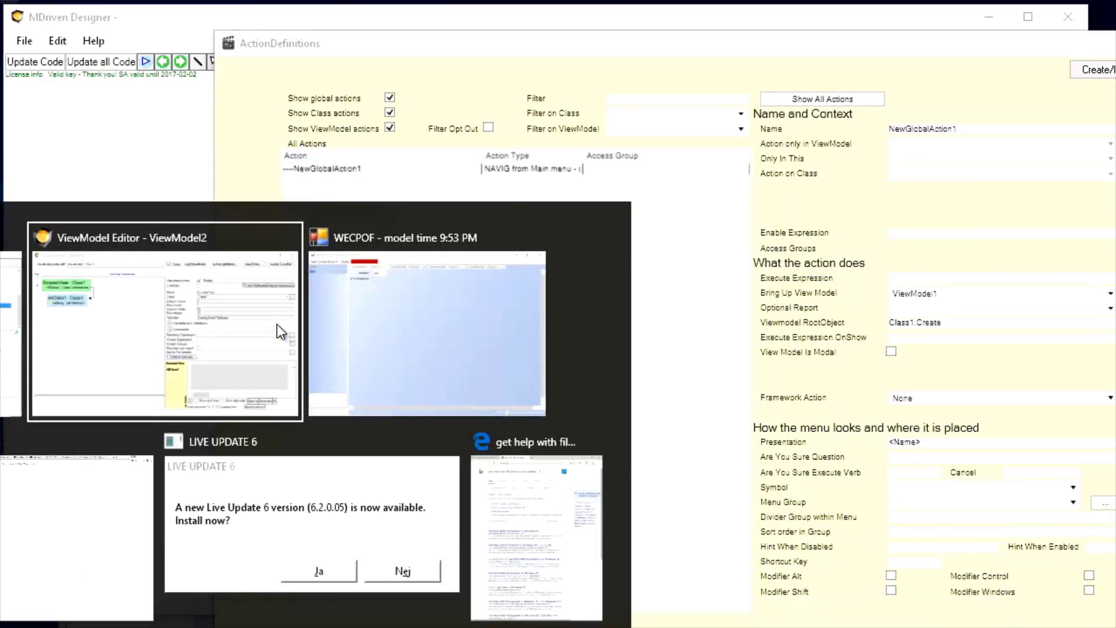
left_click(277, 323)
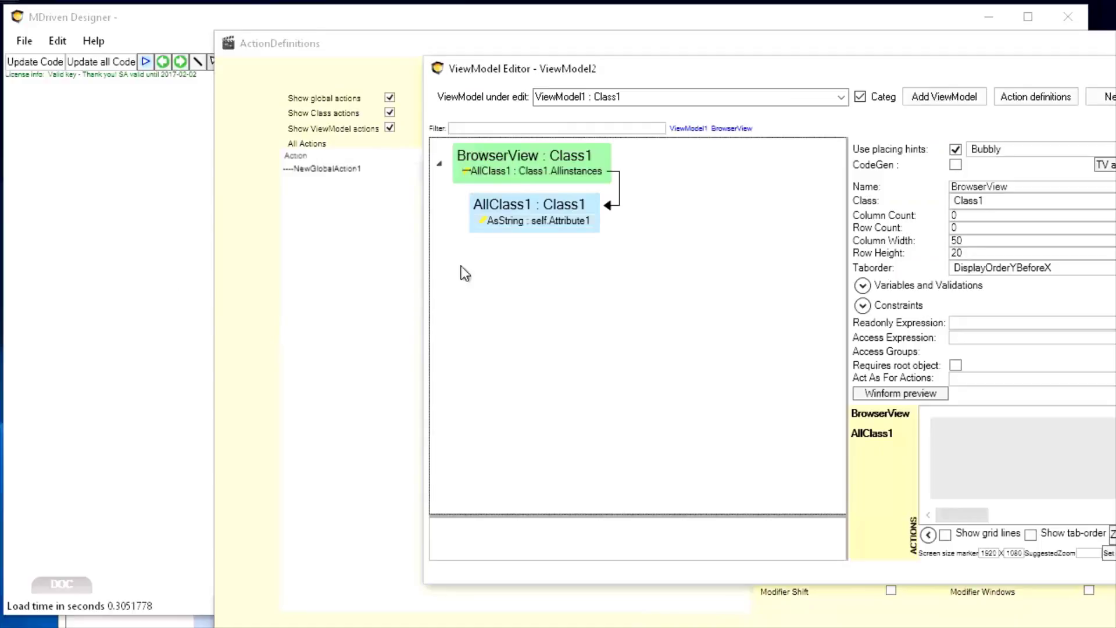
right_click(498, 156)
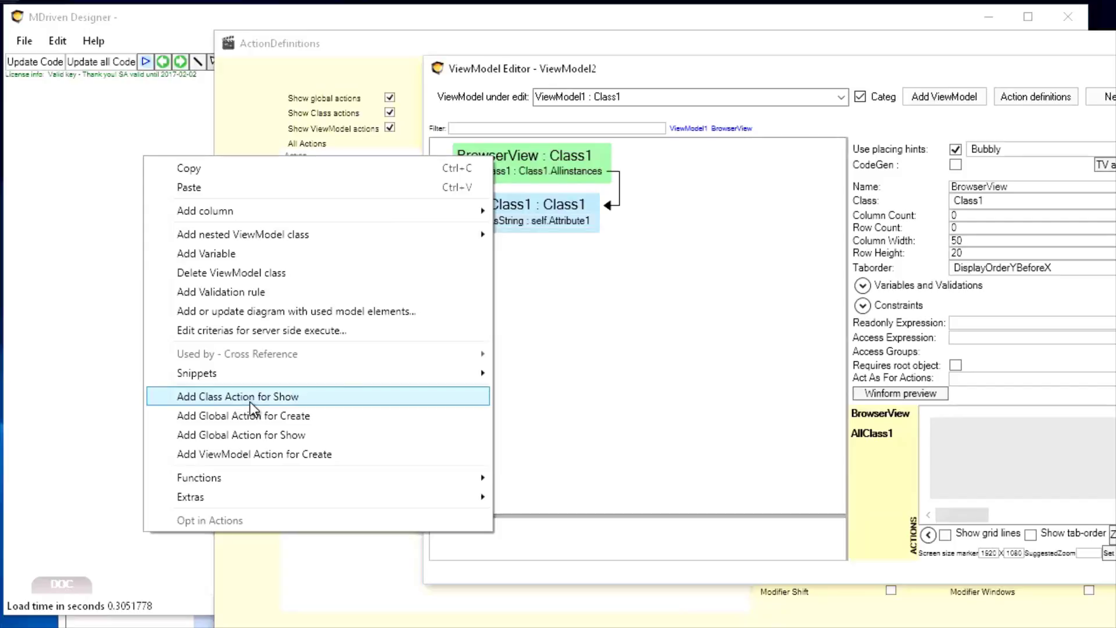
left_click(256, 438)
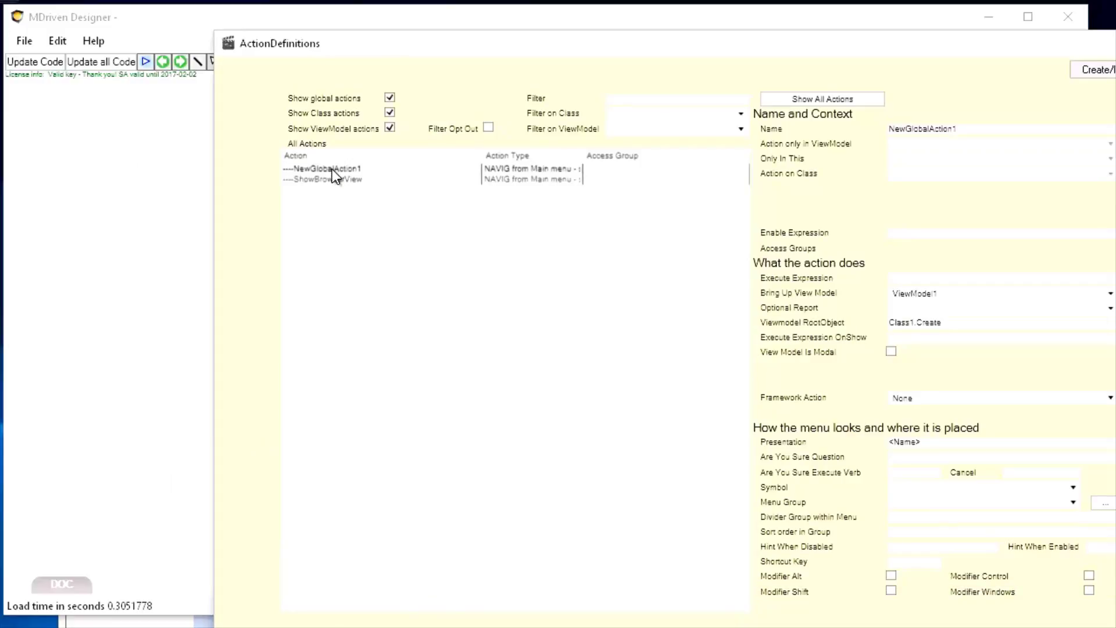
- Examine the ShowBrowserView global action's name, the ViewModel it brings up and its root object setting
left_click(333, 169)
left_click(329, 179)
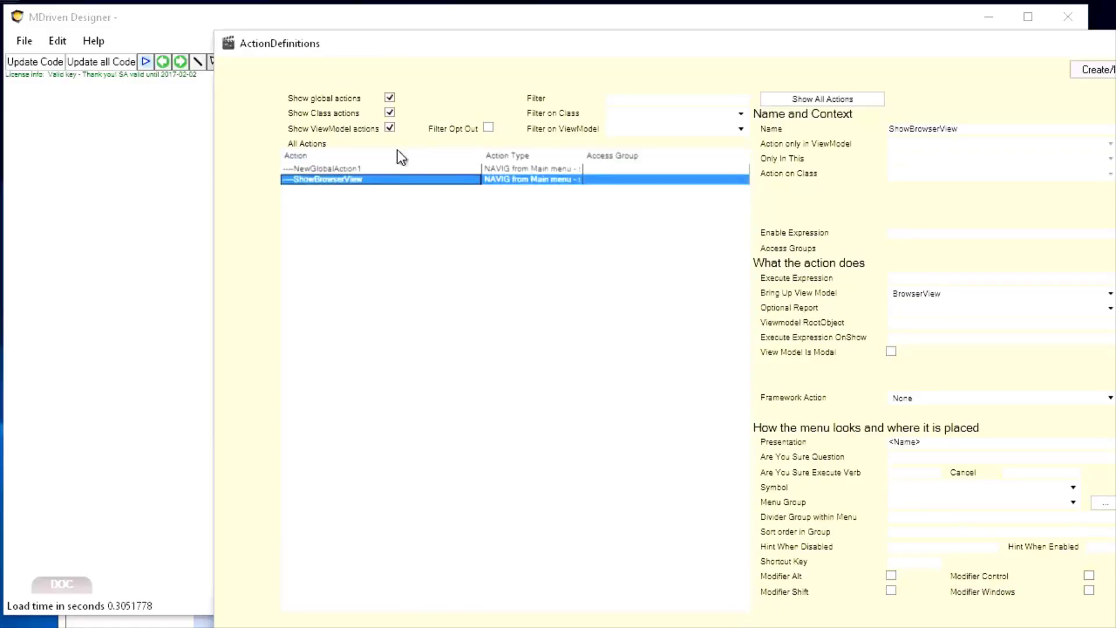
left_click_drag(571, 40, 364, 47)
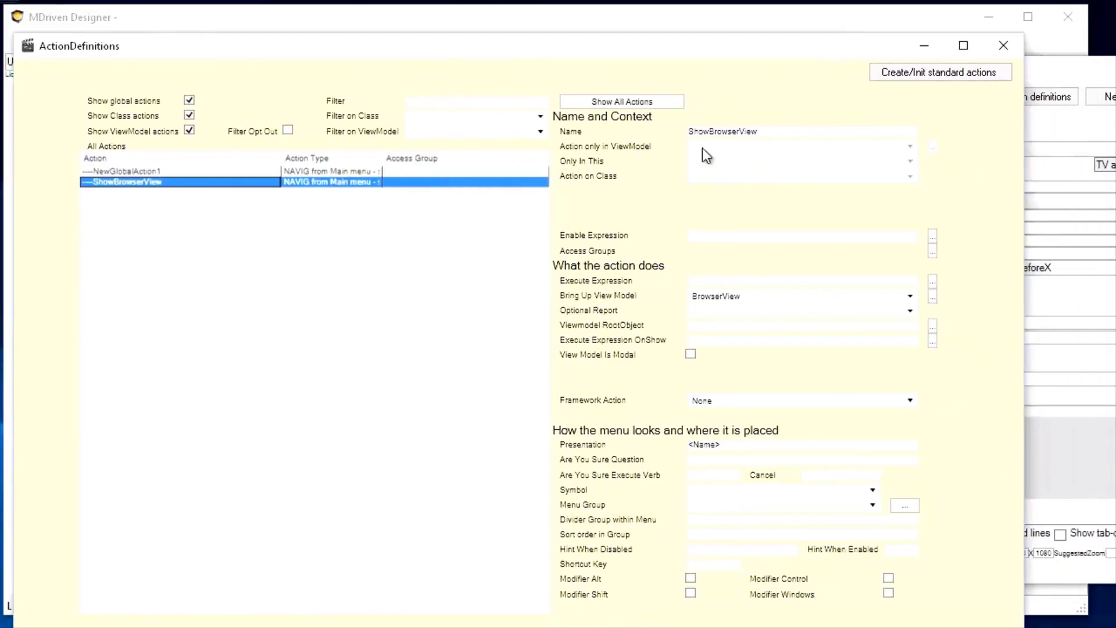
double_click(760, 130)
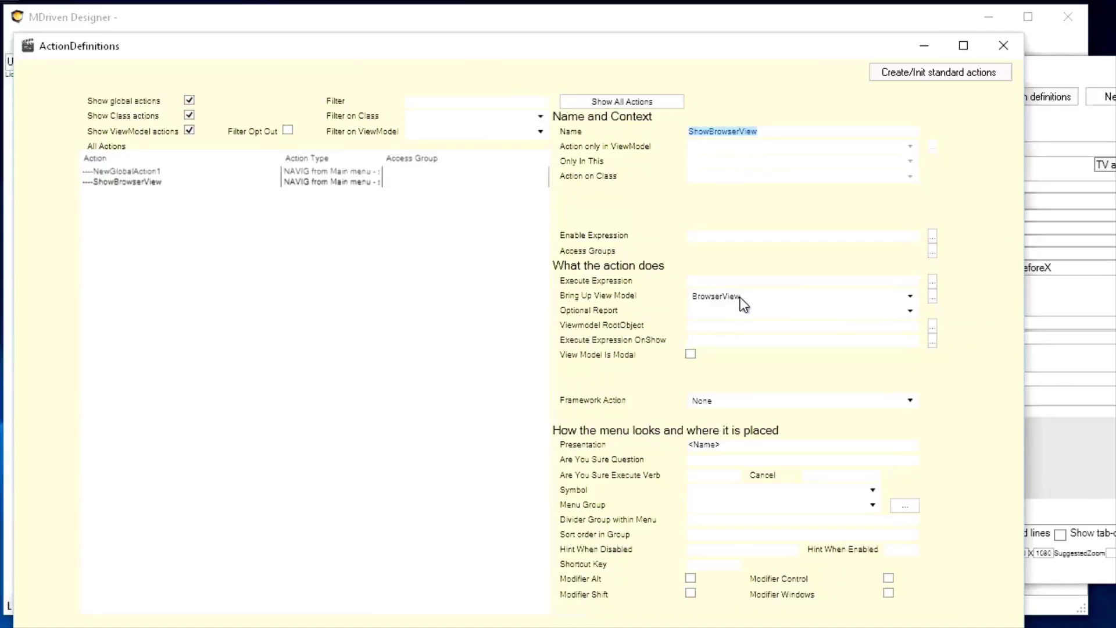
left_click(708, 325)
mouse_move(476, 56)
left_mouse_down()
mouse_move(504, 50)
mouse_move(492, 55)
left_mouse_up()
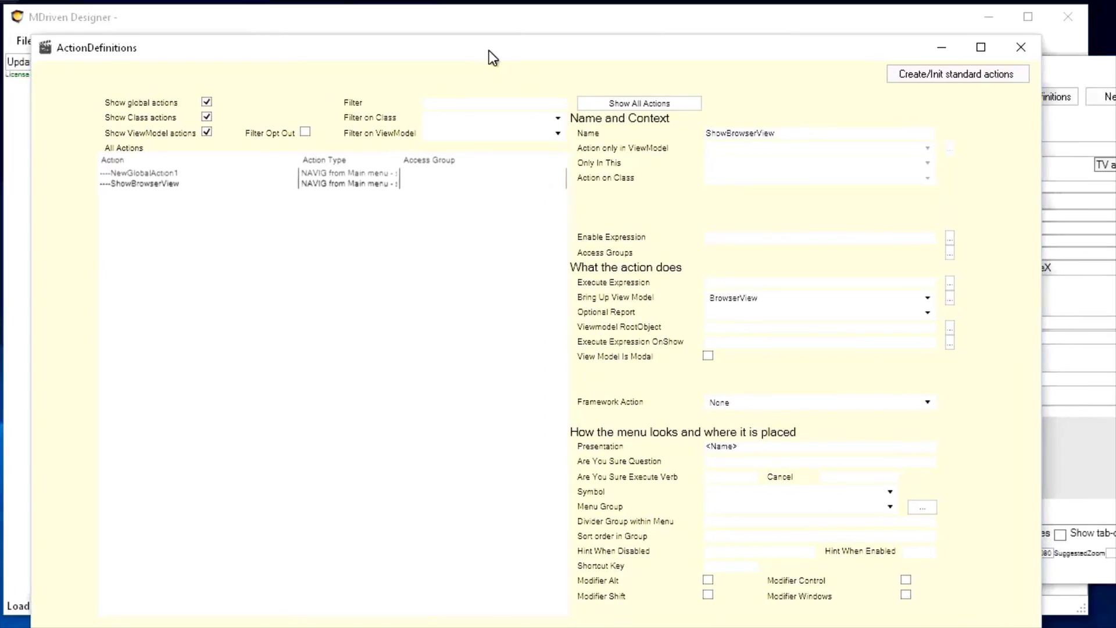
- Switch to the running WECPOF prototype, refresh its model and show the browser view
key("alt+Tab")
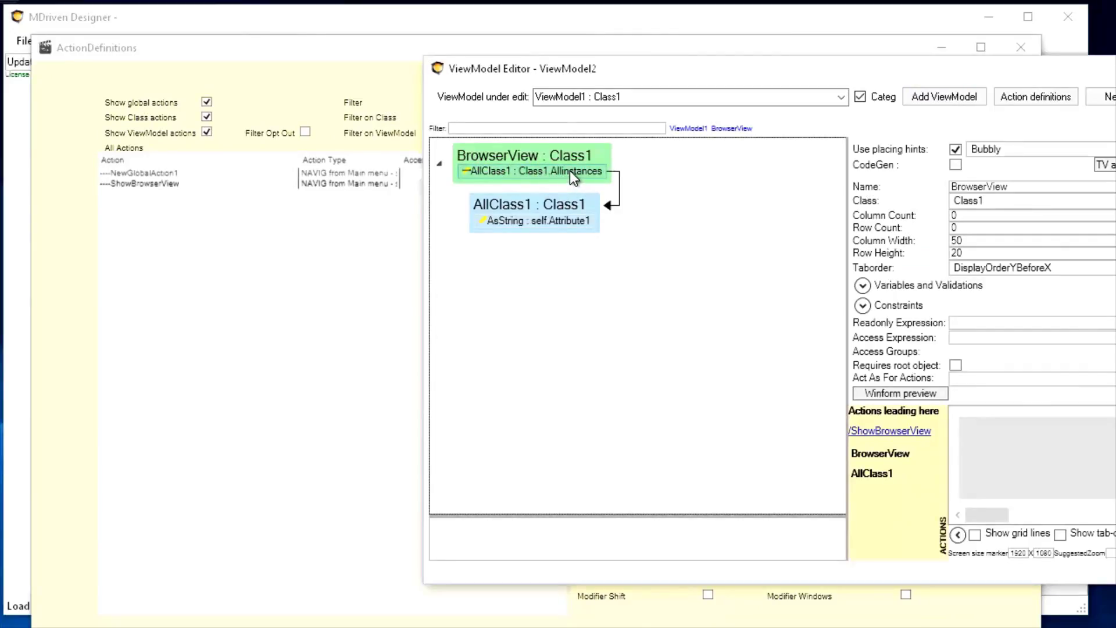
key("alt+Tab")
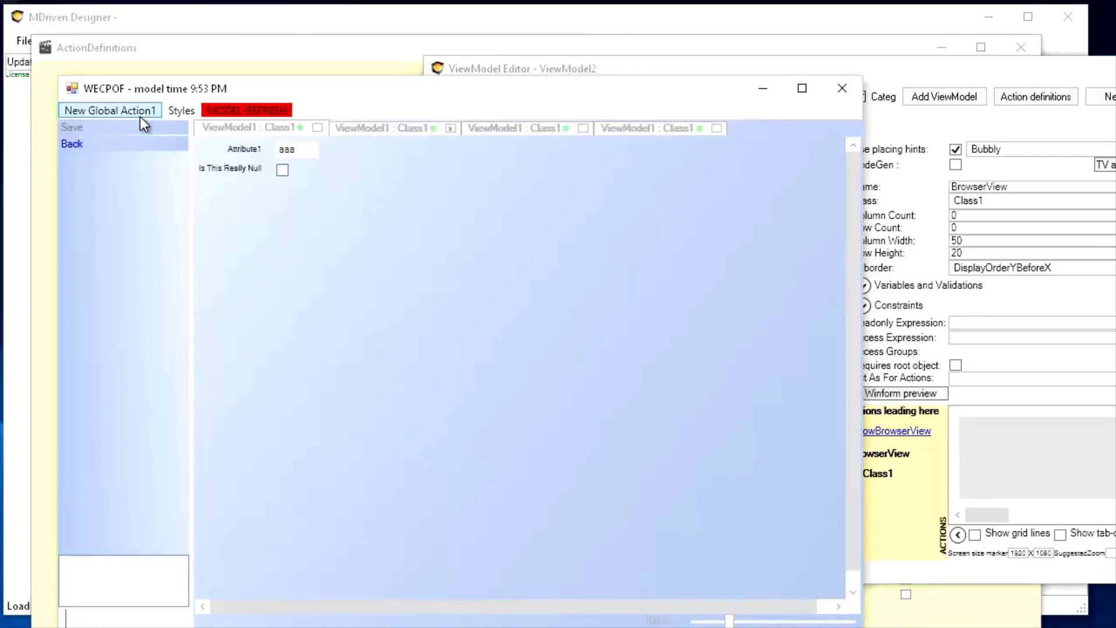
left_click(273, 111)
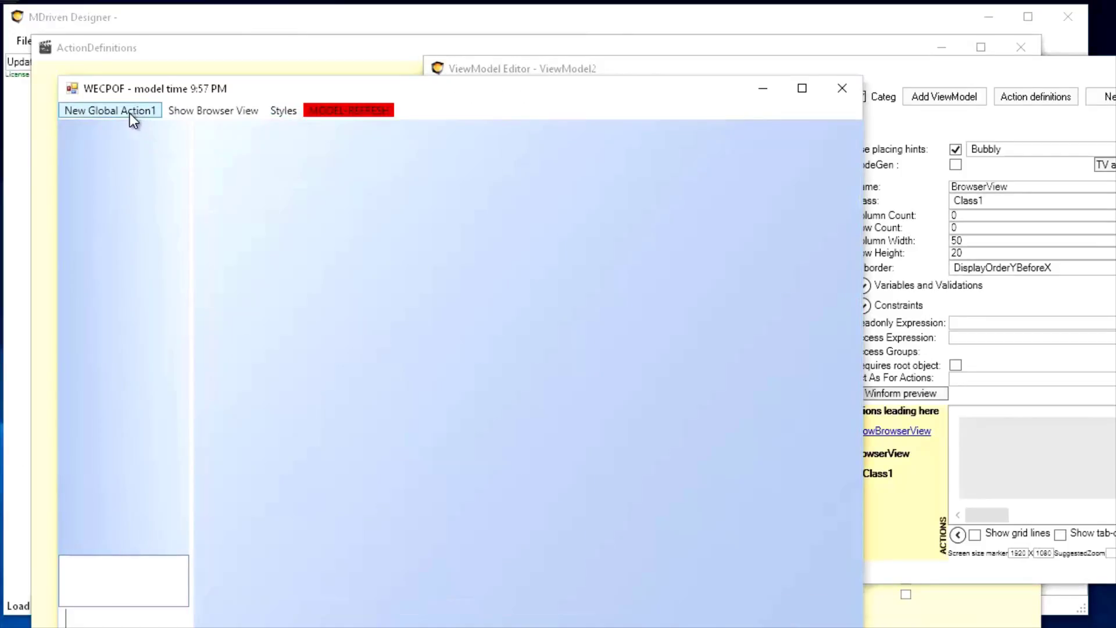
left_click(212, 110)
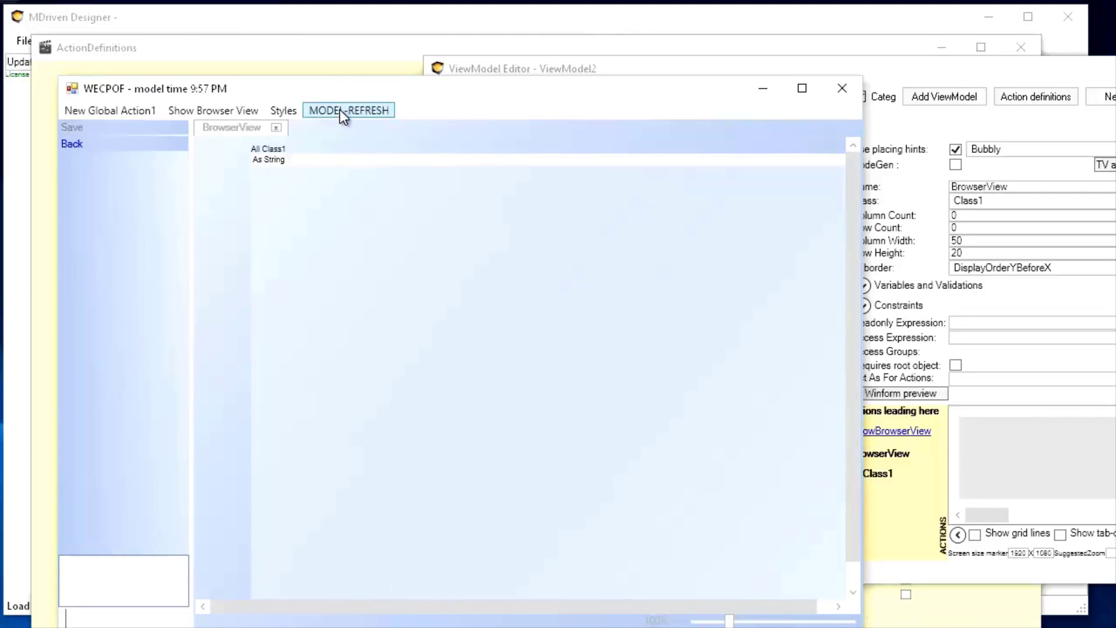
- Create two Class1 objects with Attribute1 values aaa and bbb in the prototype and check them in the BrowserView list
left_click(110, 110)
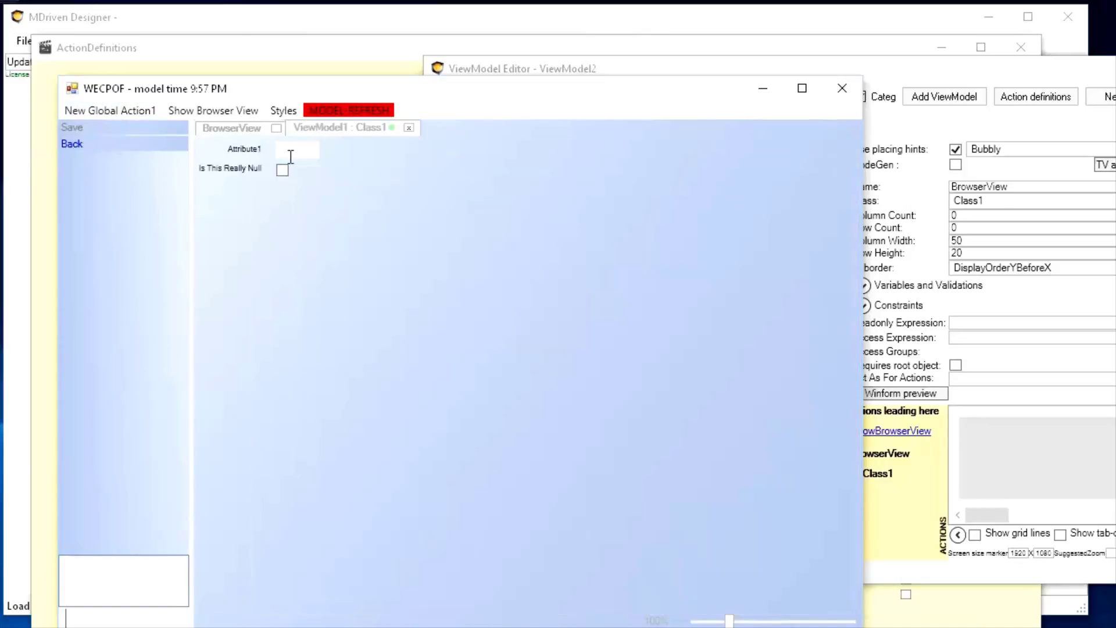
type("aaa")
left_click(124, 110)
type("bbb")
left_click(221, 128)
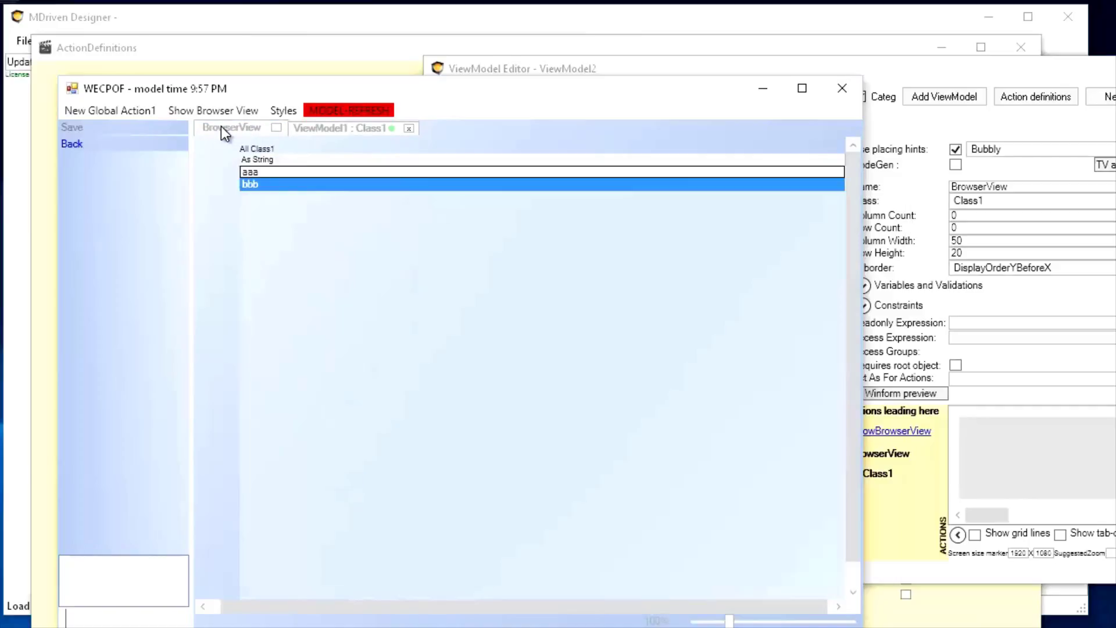
- Change the bbb row to bbbx in the BrowserView list and compare it with the object's ViewModel1 view
left_click(264, 184)
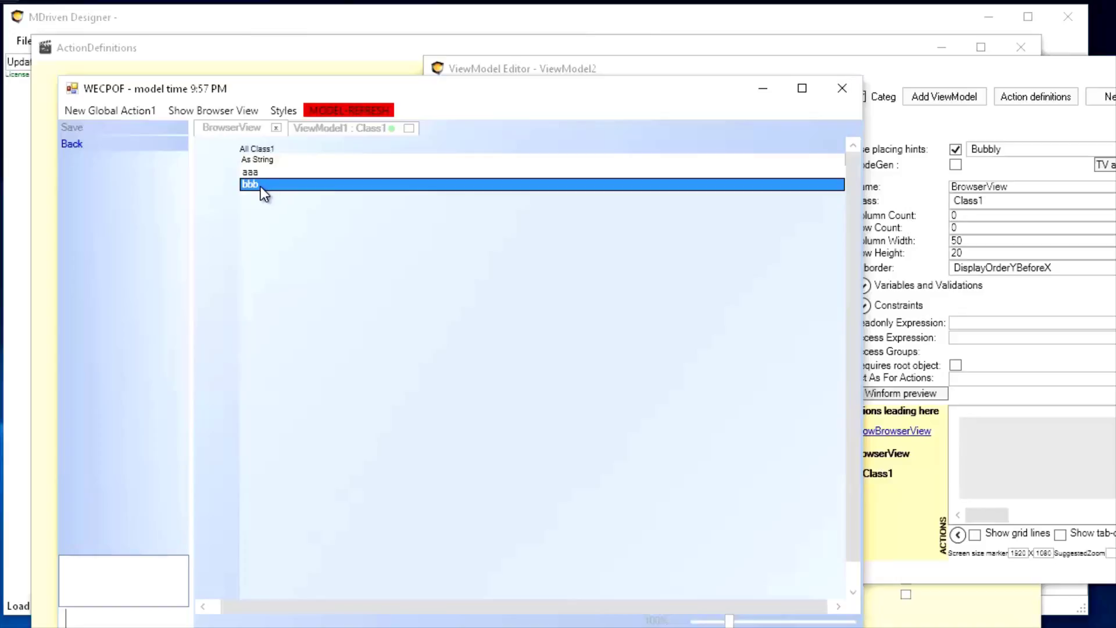
left_click(260, 186)
type("x")
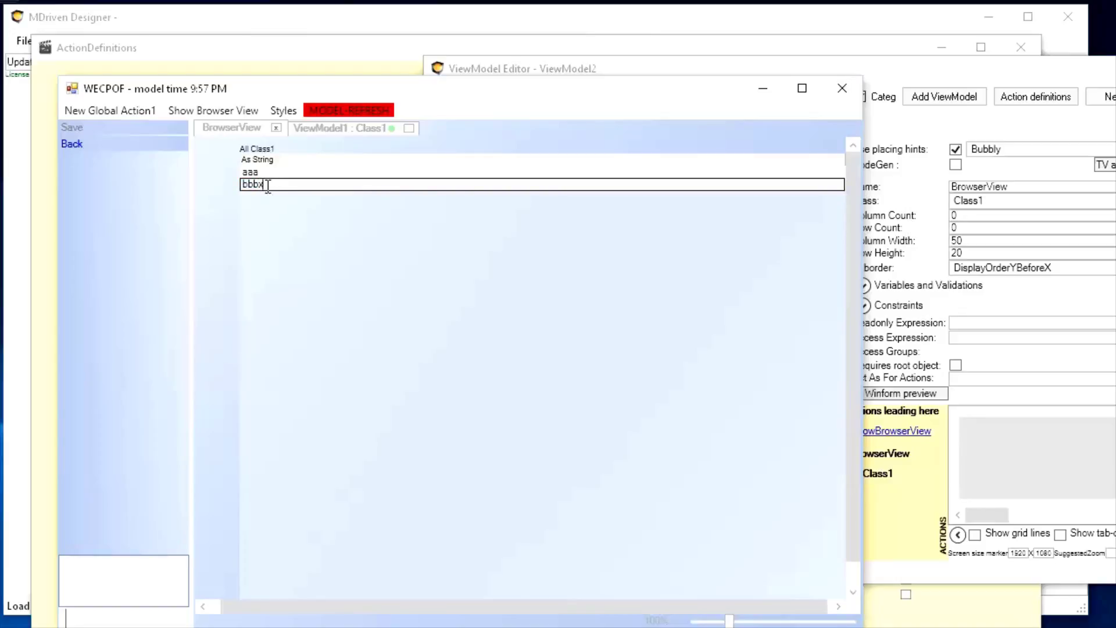
key("Return")
left_click(336, 130)
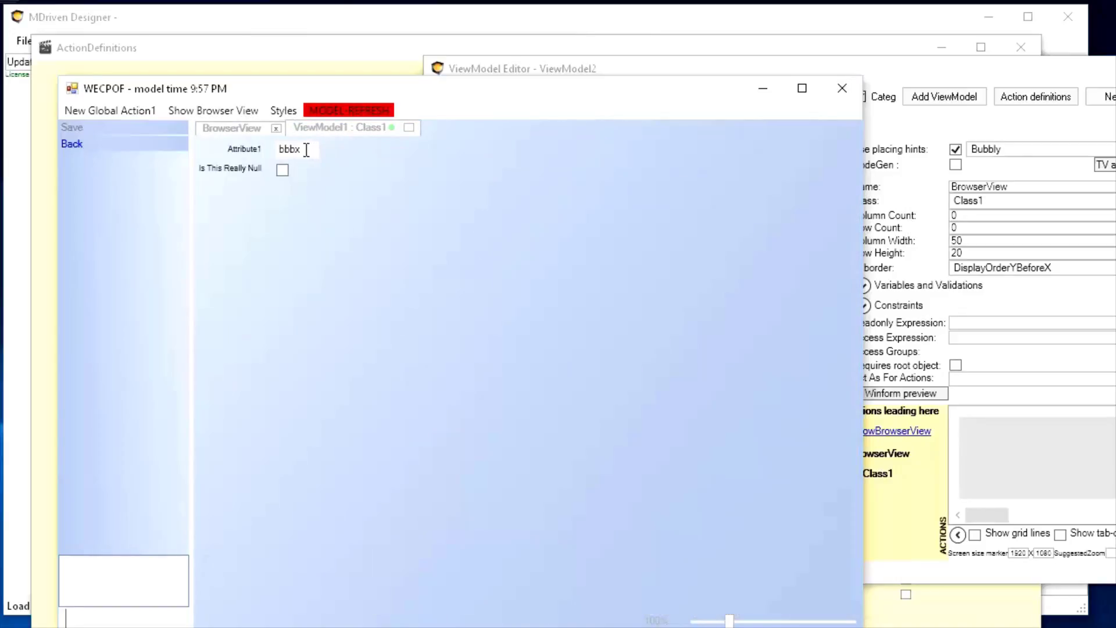
left_click(214, 126)
left_click(315, 126)
left_click(235, 131)
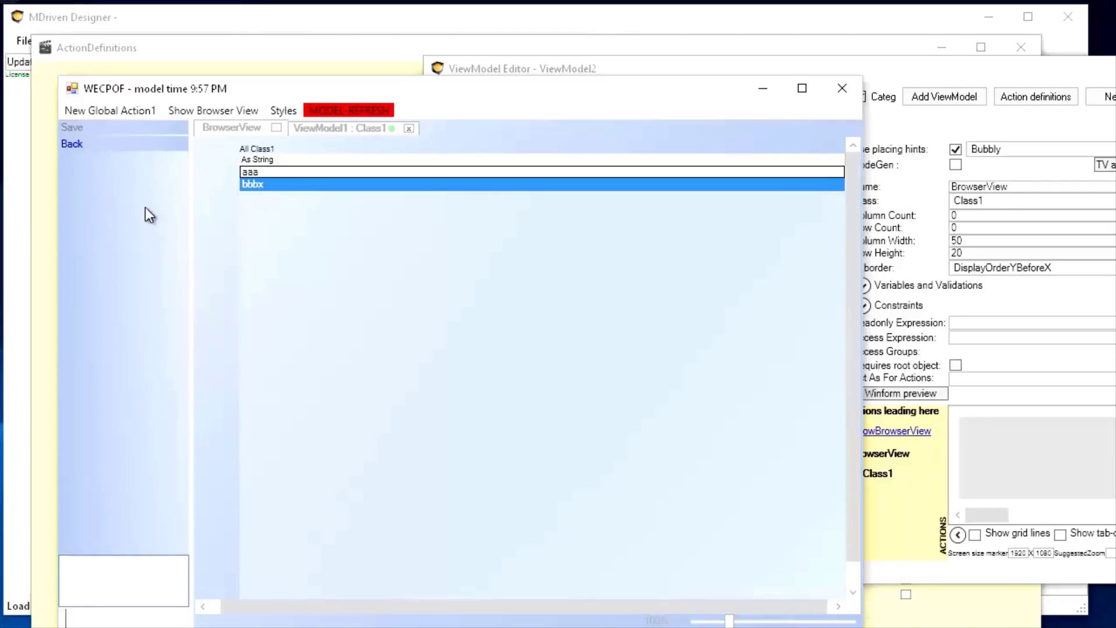
- Return to the ViewModel Editor and open the action definitions filtered on the BrowserView ViewModel
key("alt+Tab")
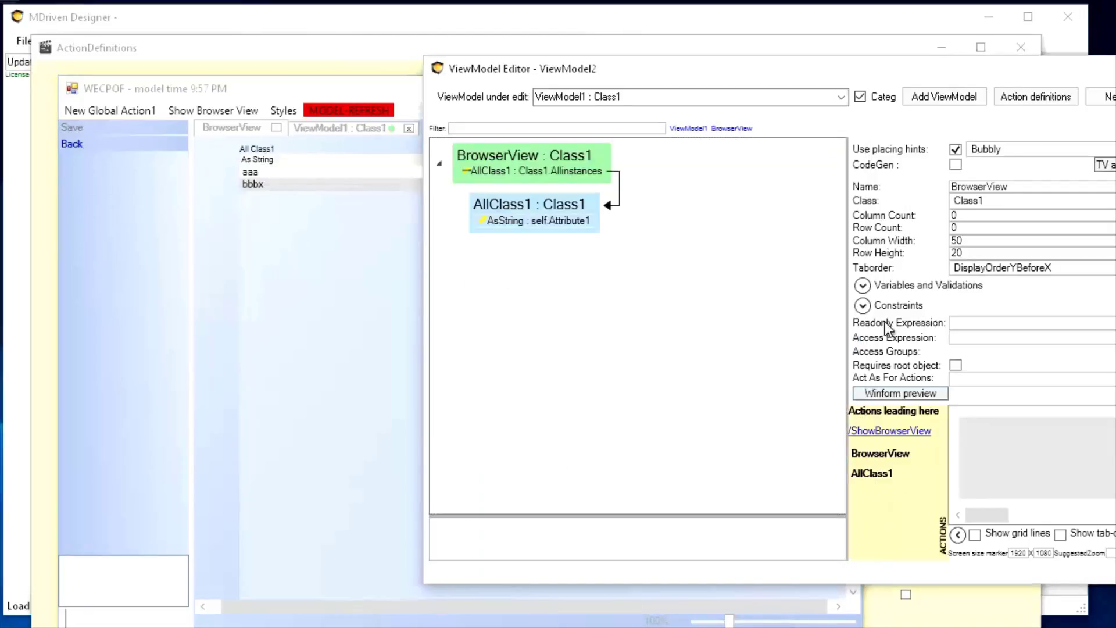
left_click_drag(854, 82, 669, 79)
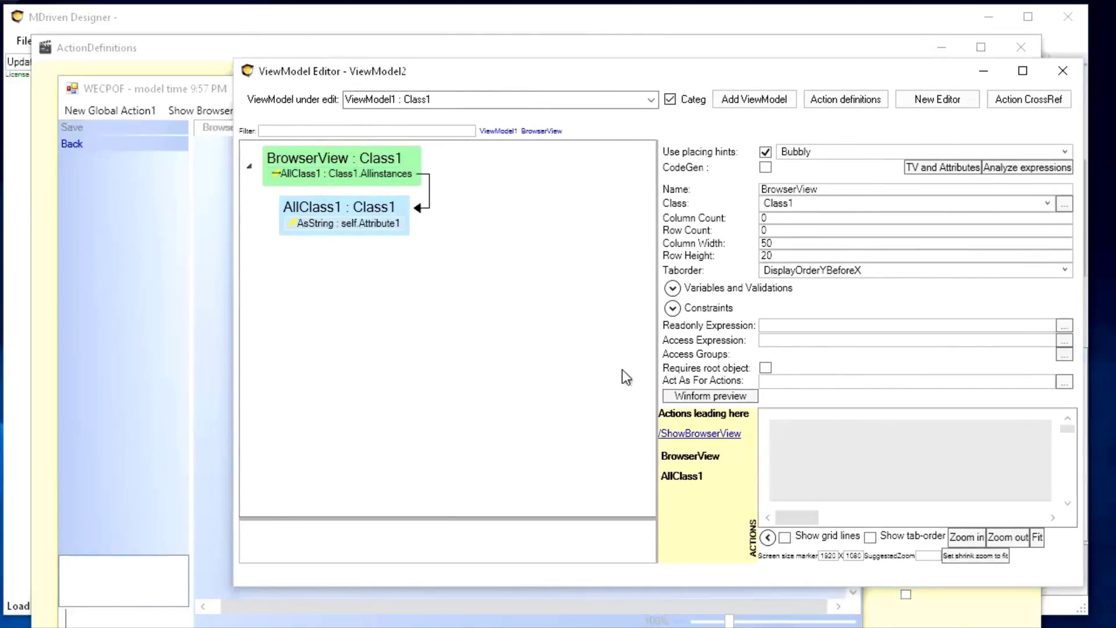
left_click(842, 96)
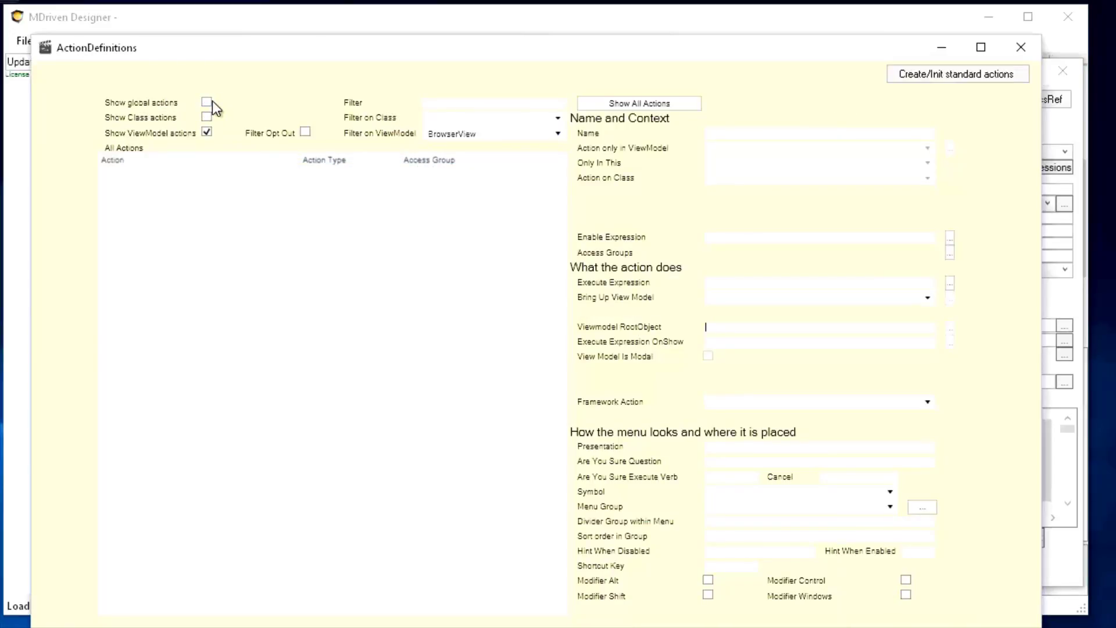
key("alt+Tab")
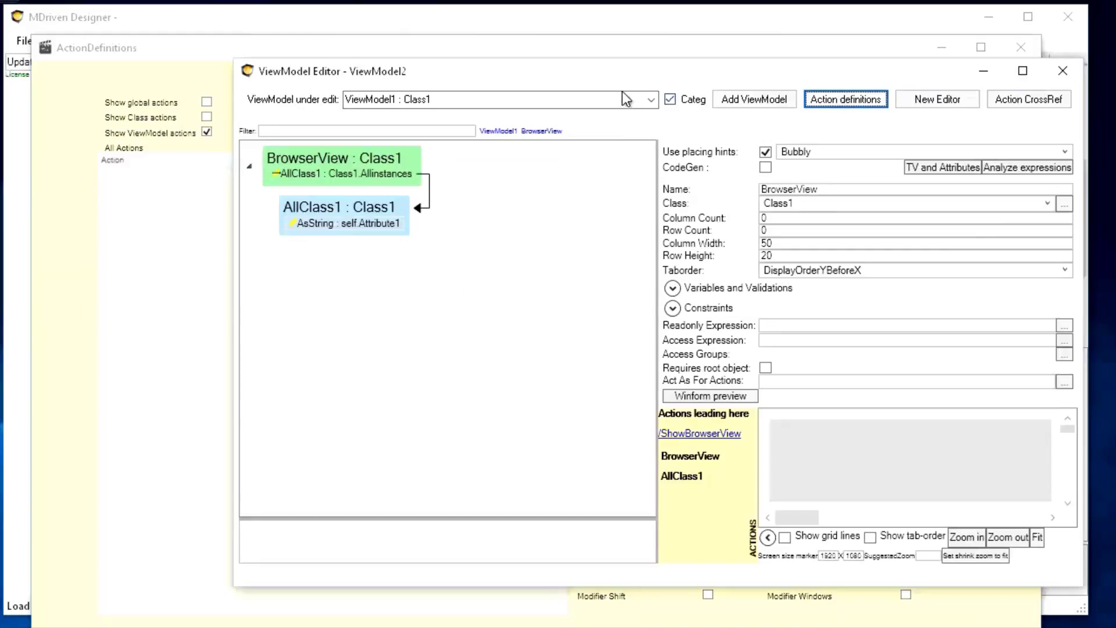
left_click(841, 100)
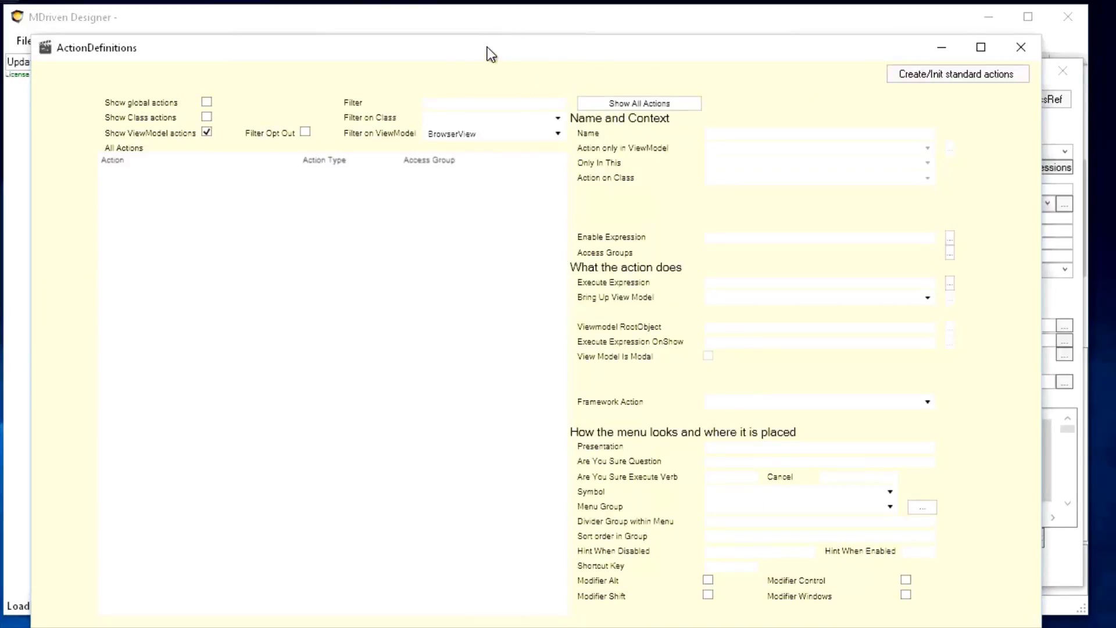
left_click_drag(487, 46, 488, 33)
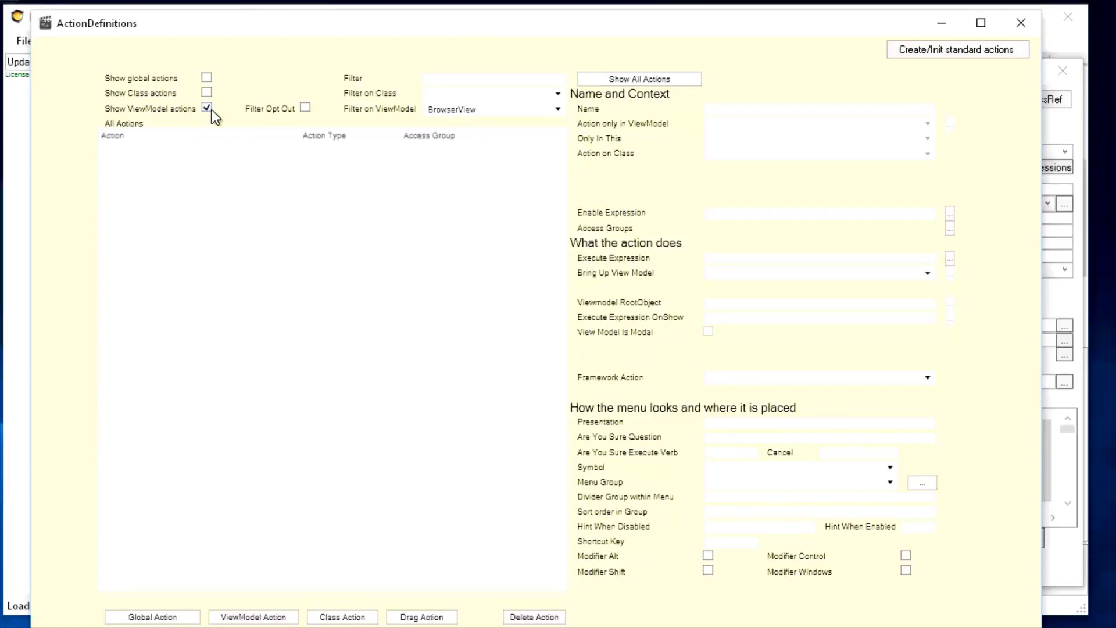
key("alt+Tab")
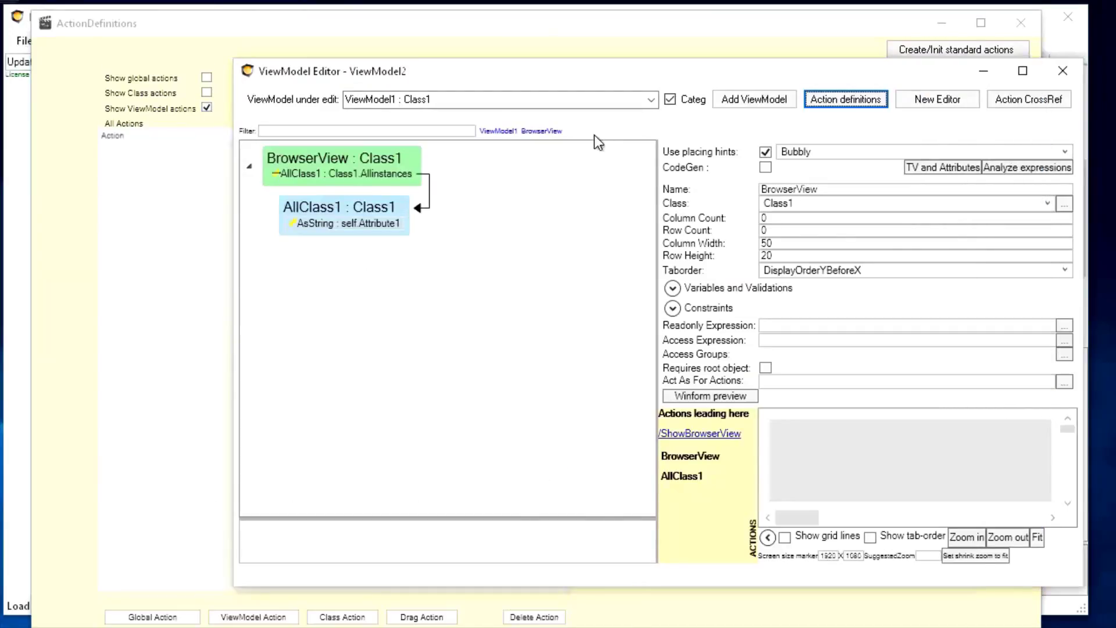
left_click(844, 99)
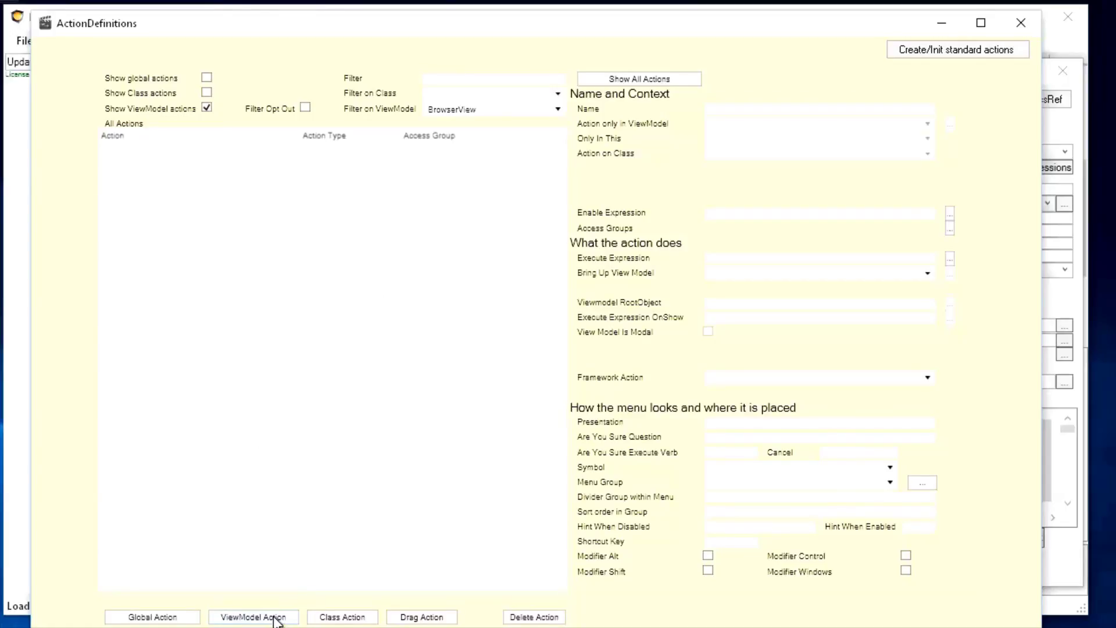
left_click_drag(432, 29, 427, 20)
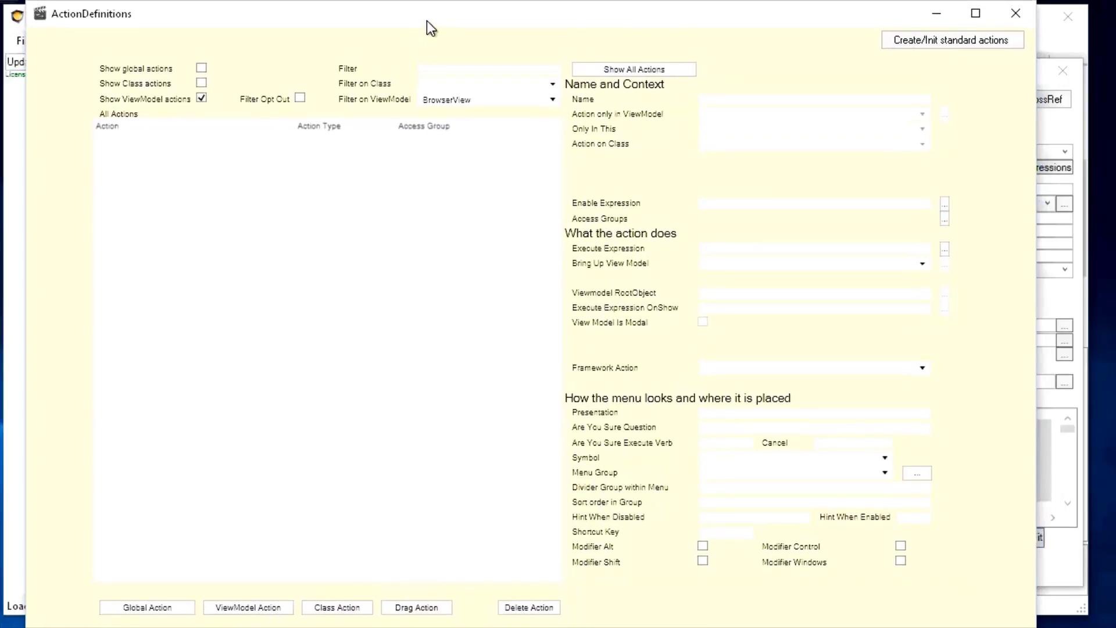
- Add a ViewModel action for BrowserView and name it CreateNewClass1Object
left_click(252, 609)
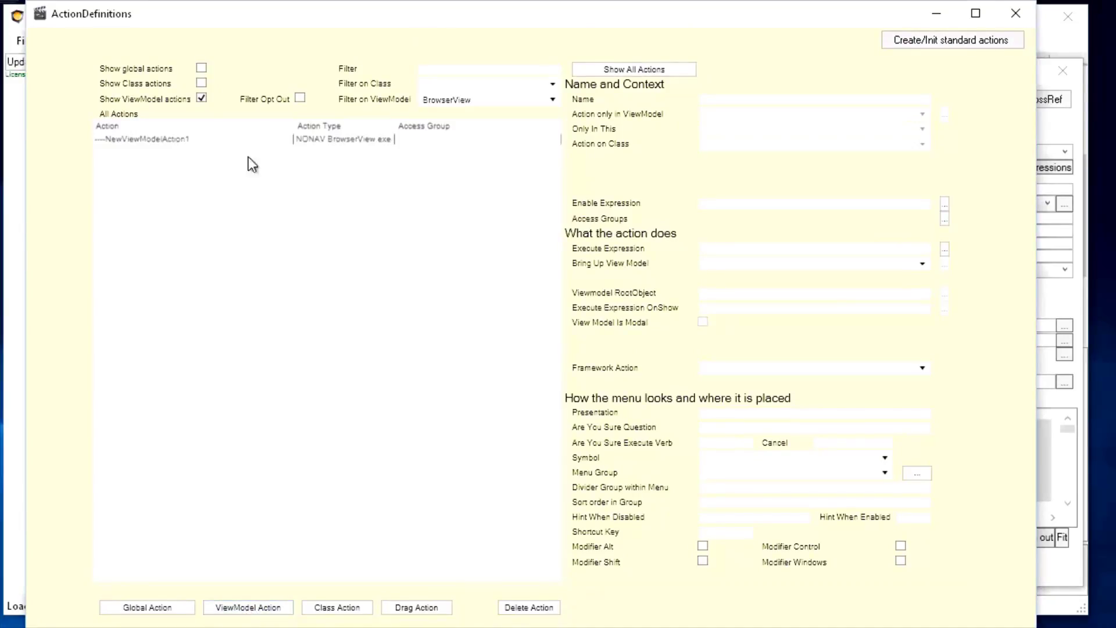
left_click(187, 139)
left_click(796, 99)
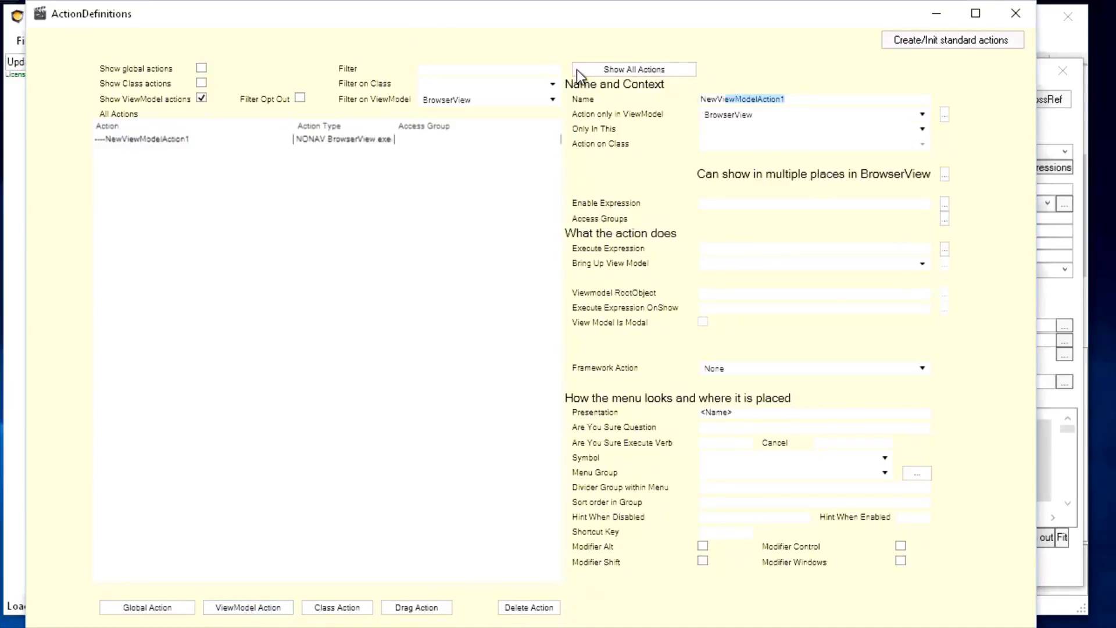
type("CreateNewClass1")
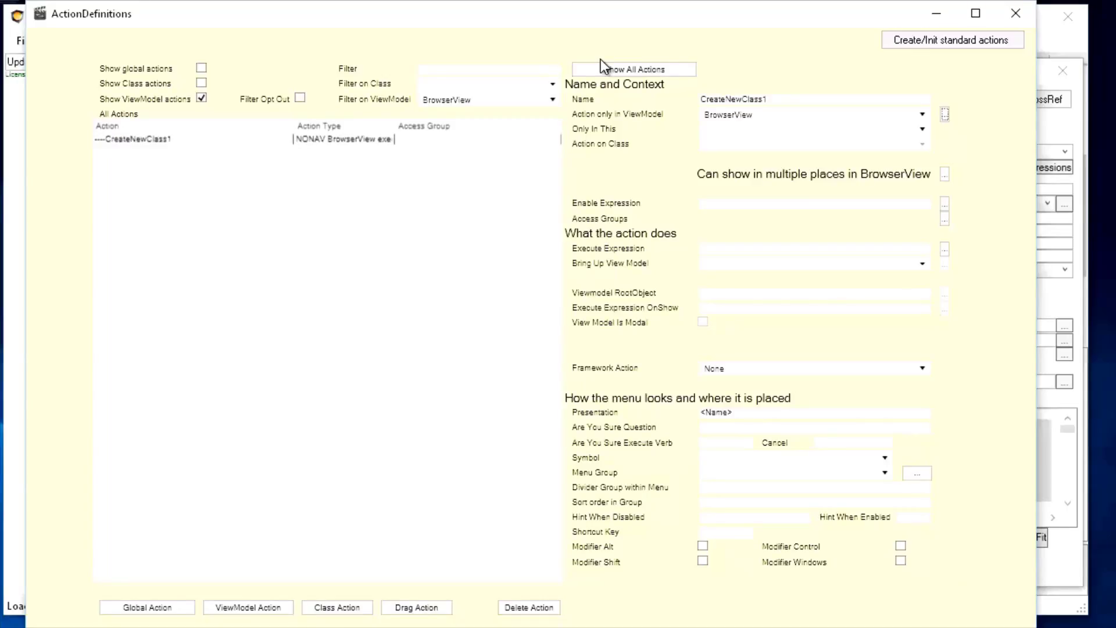
left_click(779, 100)
type("0bject")
key("Tab")
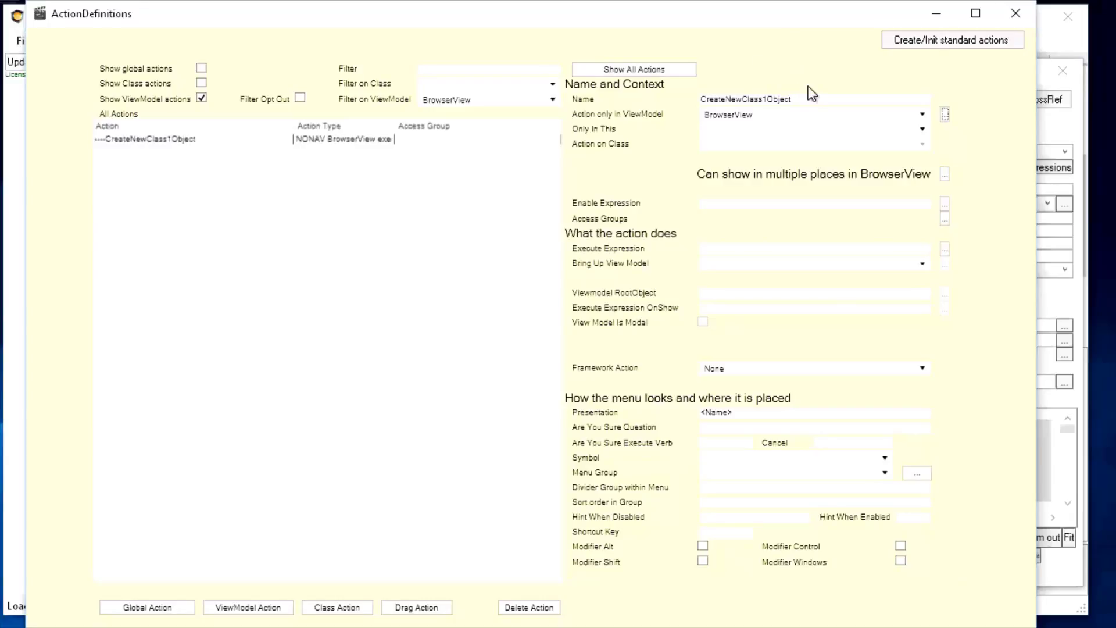
- Set the execute expression of the CreateNewClass1Object action to Class1.Create
left_click(725, 252)
type("Class1.Create")
key("Tab")
- Refresh the model in the WECPOF prototype and run Create New Class1 Object from the browser view
key("alt+Tab")
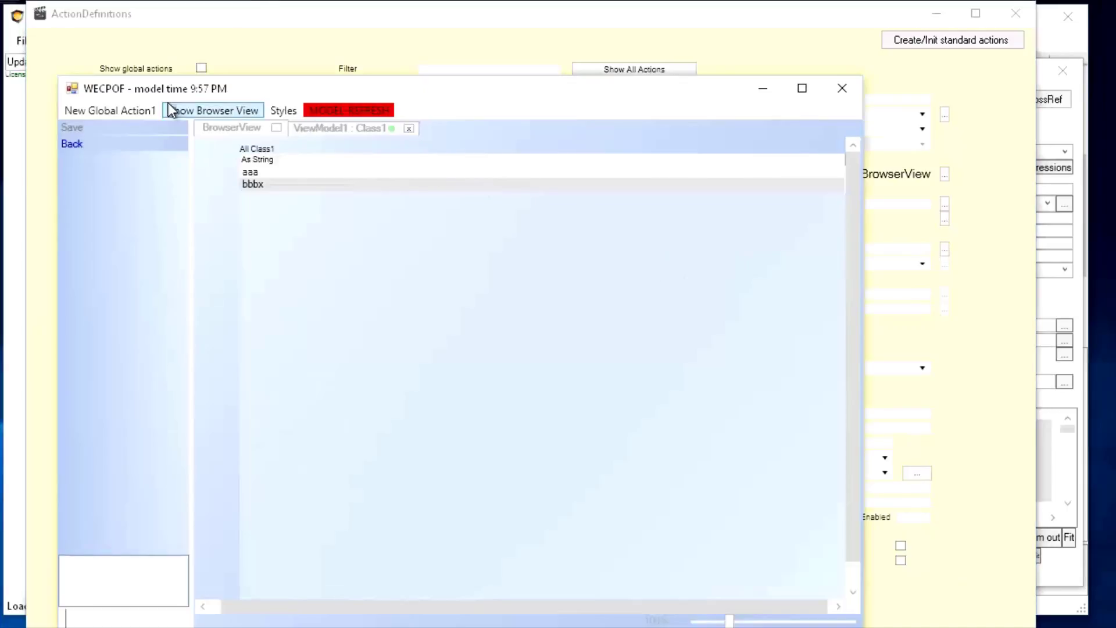
left_click(336, 110)
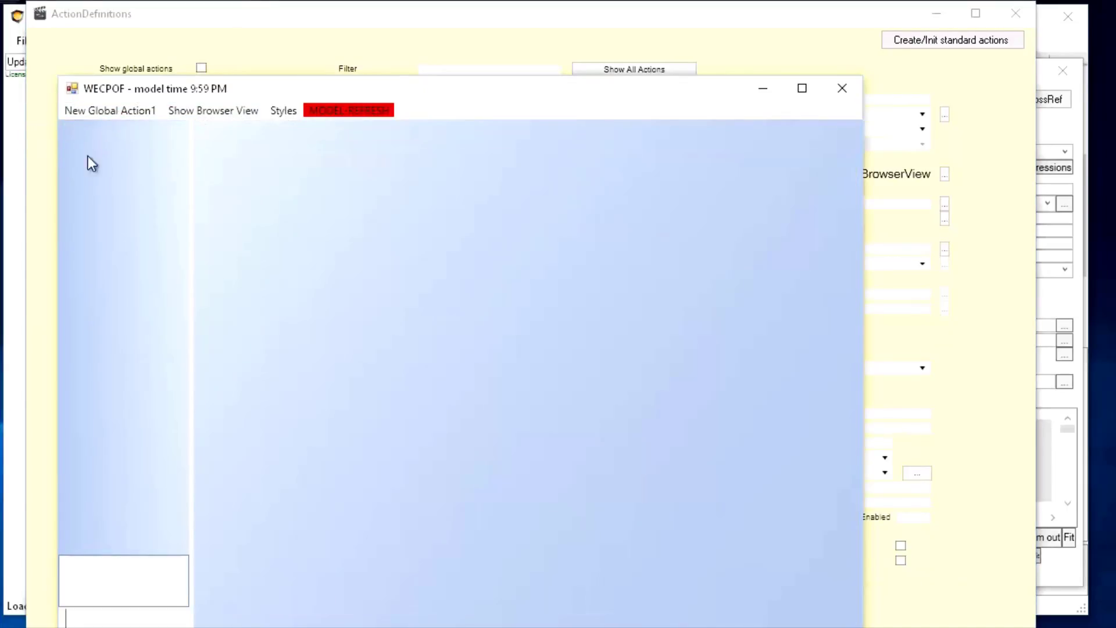
left_click(212, 113)
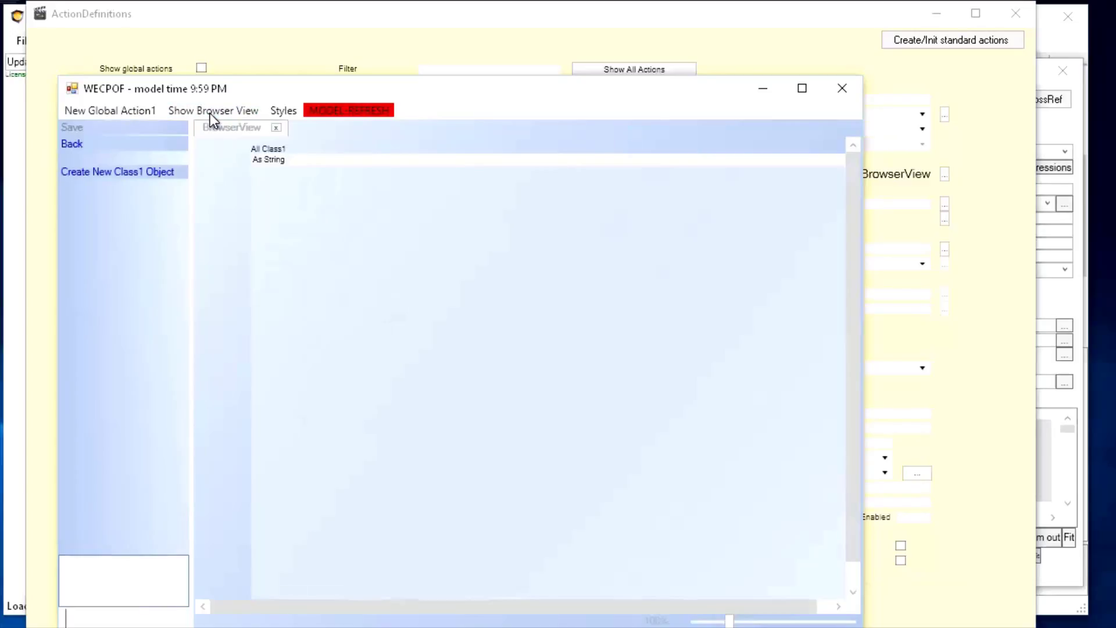
left_click(109, 171)
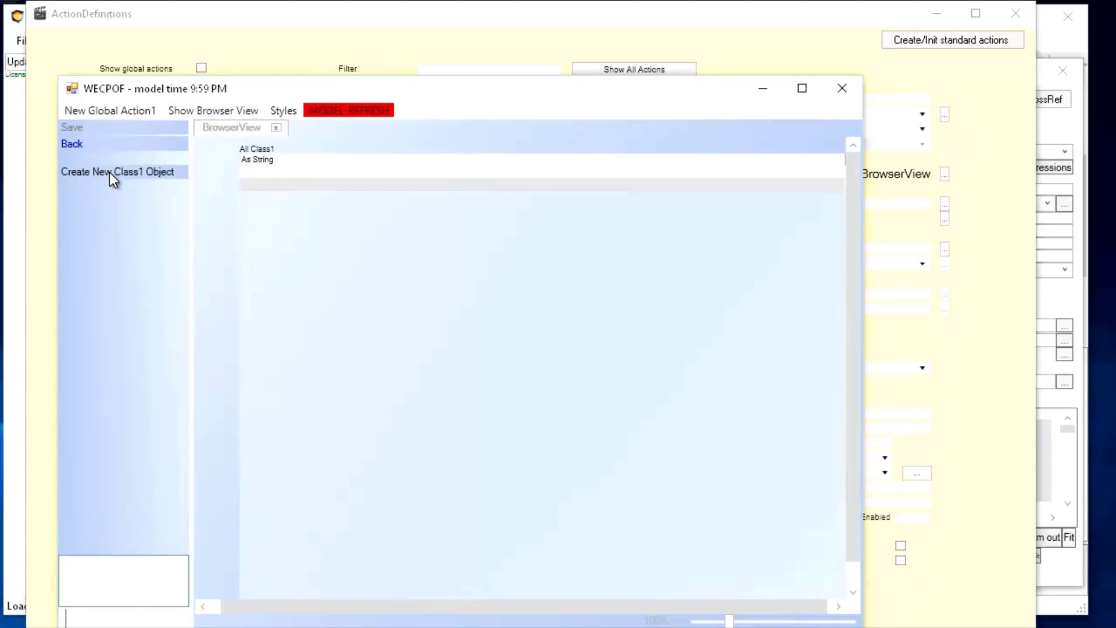
- Select an object in the prototype's browser list, then opt the CreateNewClass1Object action out of AllClass1 in the ViewModel Editor
left_click(284, 179)
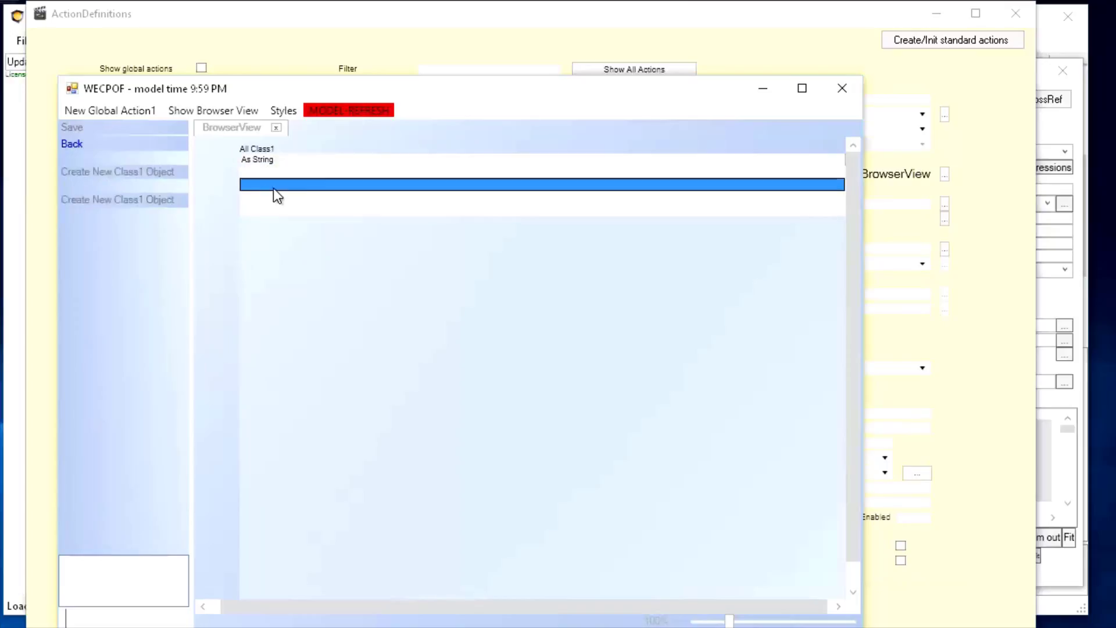
left_click(273, 182)
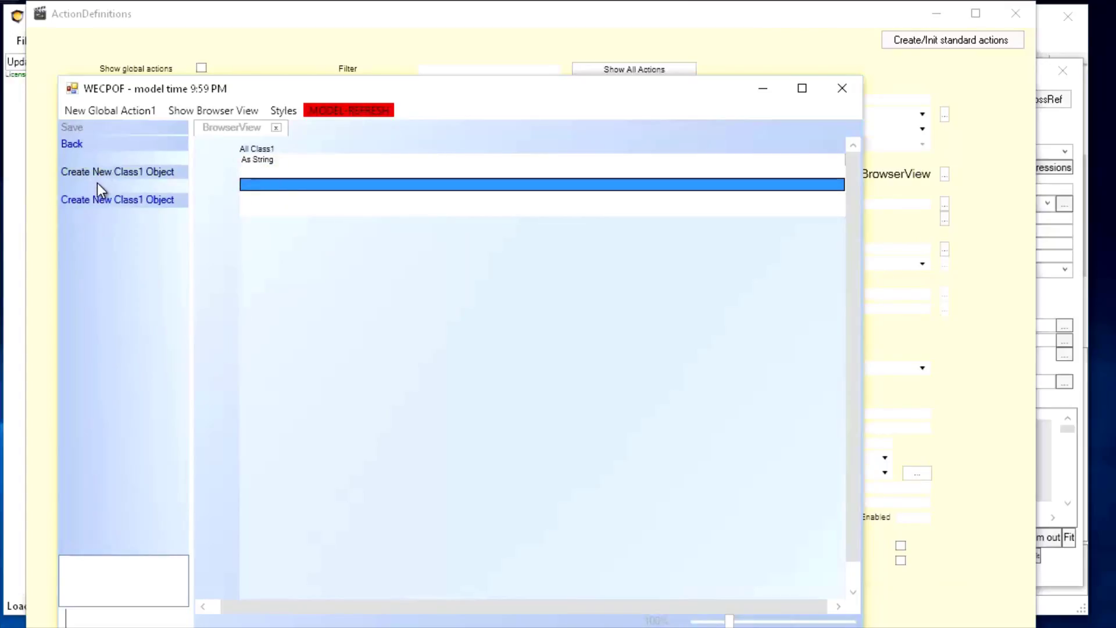
key("alt+Tab")
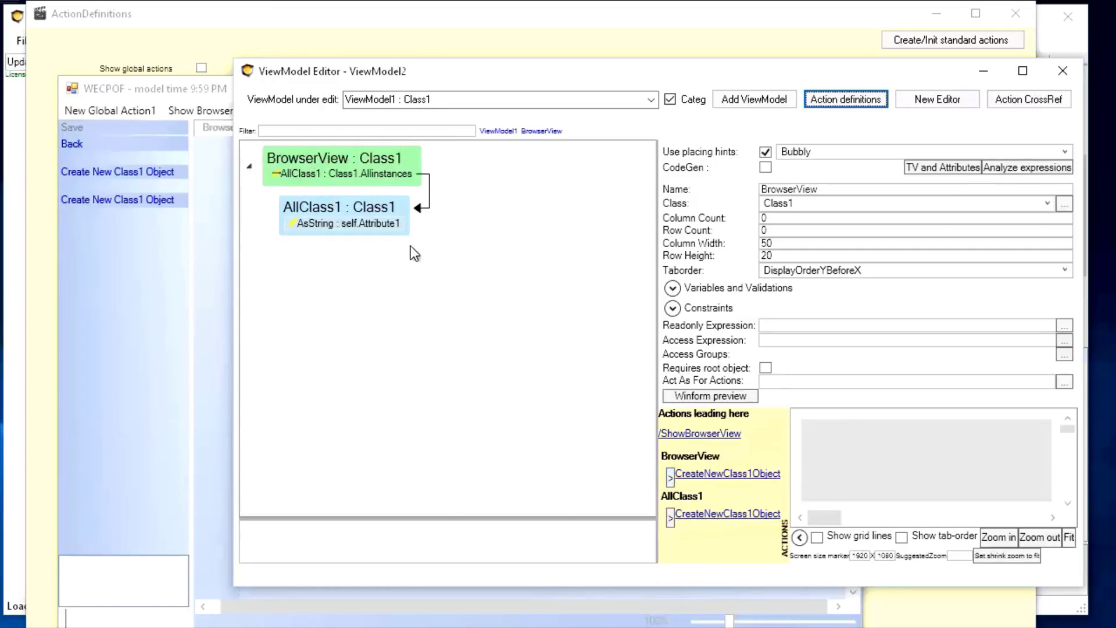
left_click(671, 517)
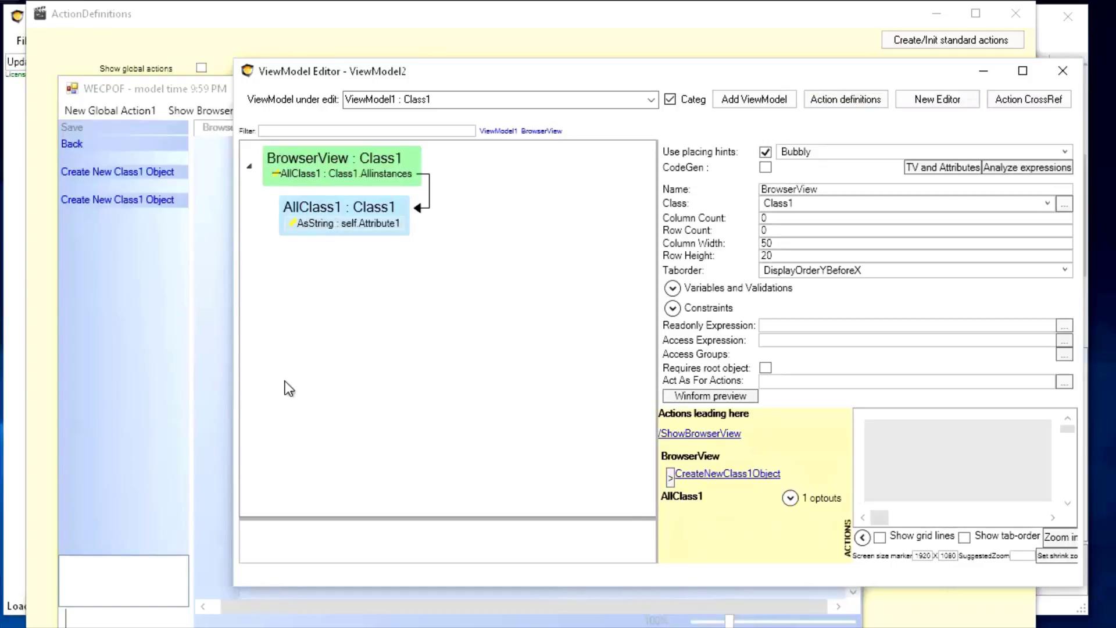
- Refresh the model in the WECPOF prototype and create three new Class1 objects from the browser view
left_click(201, 357)
left_click(339, 113)
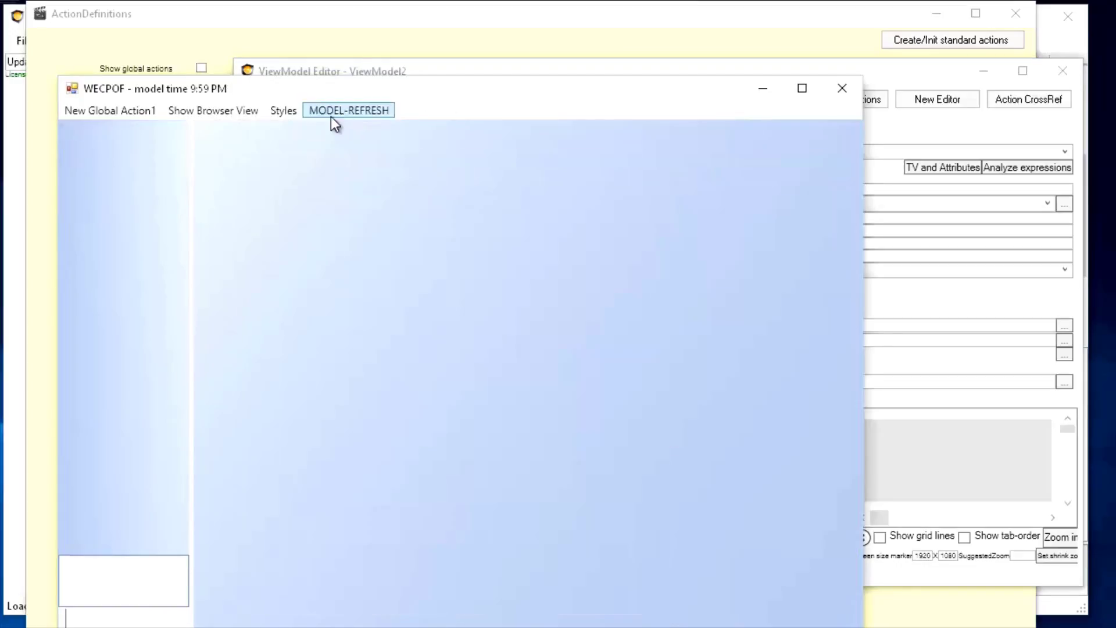
left_click(219, 111)
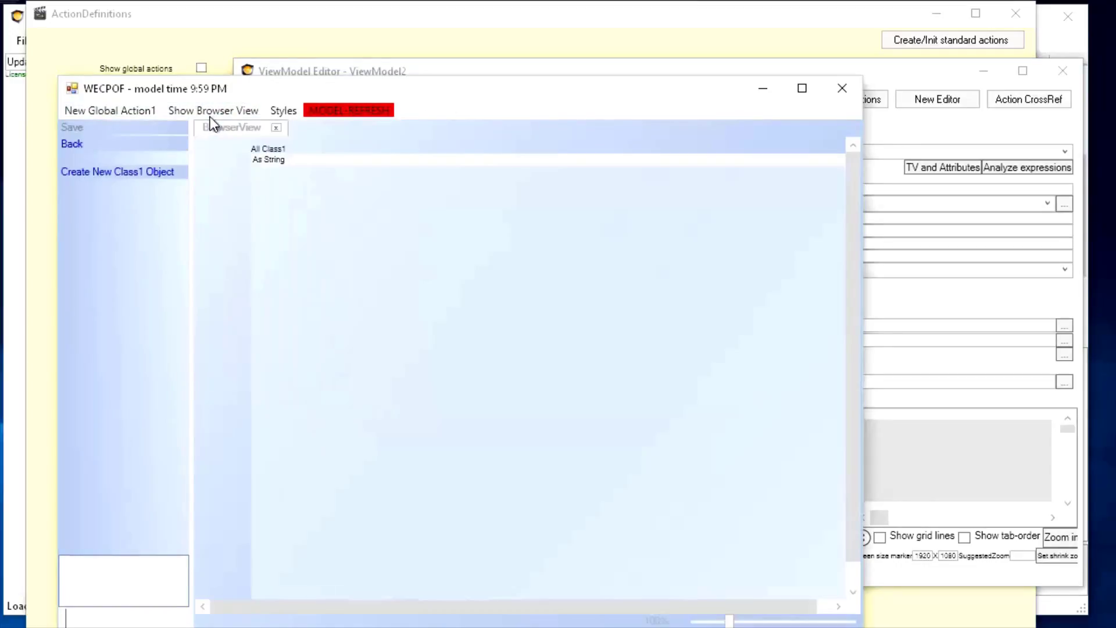
left_click(103, 171)
- Fill the As String column of the three Class1 objects with aaa, bbb and cc
left_click(294, 173)
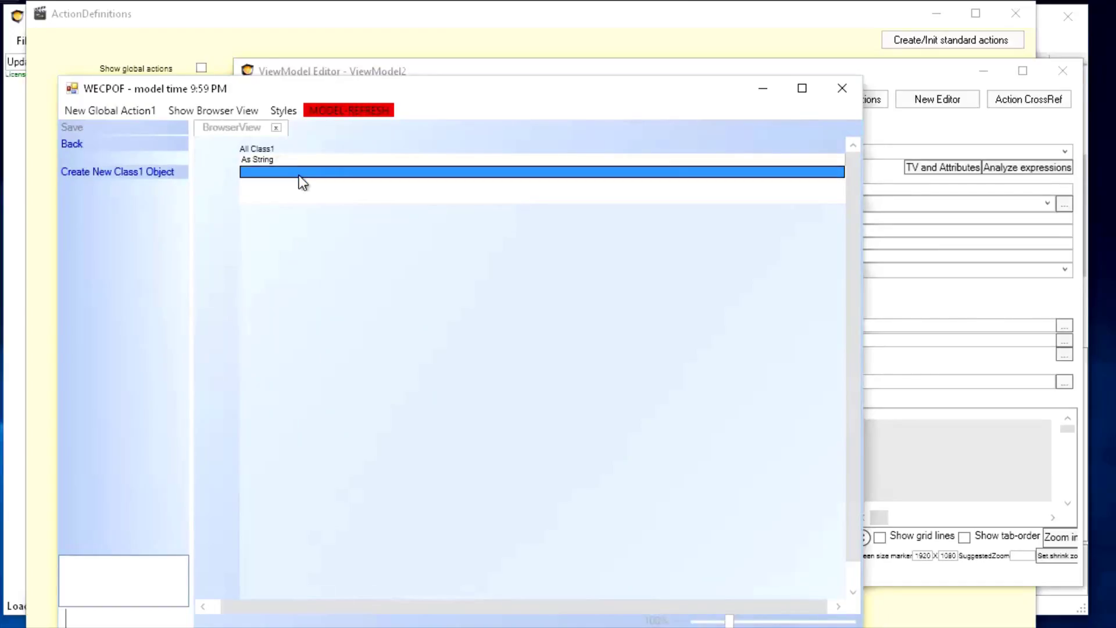
type("aaa")
key("Return")
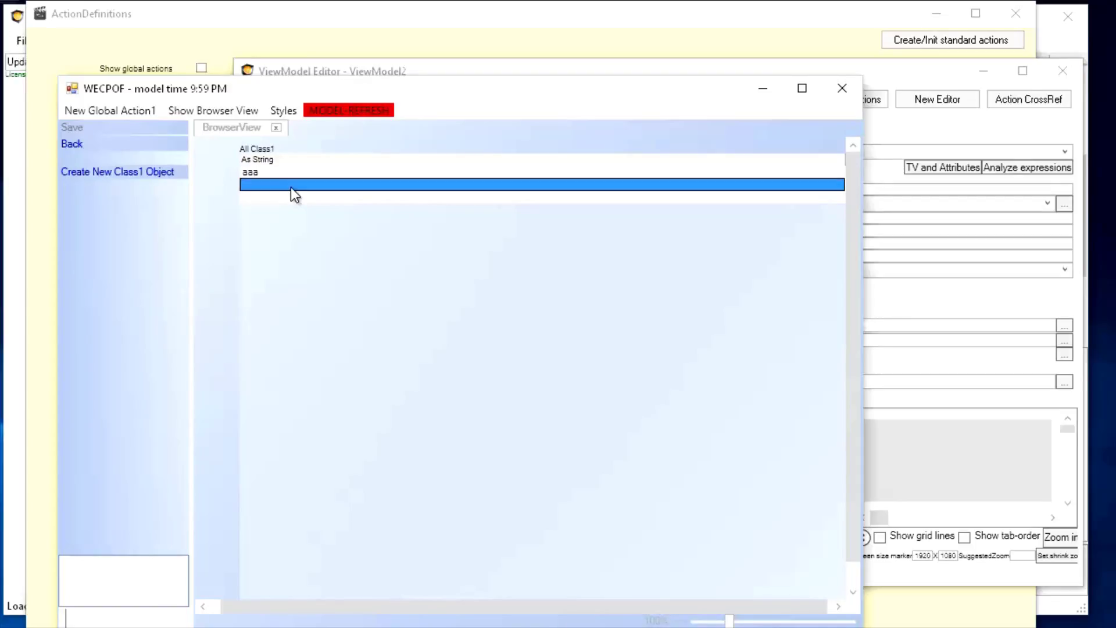
type("bbb")
key("Return")
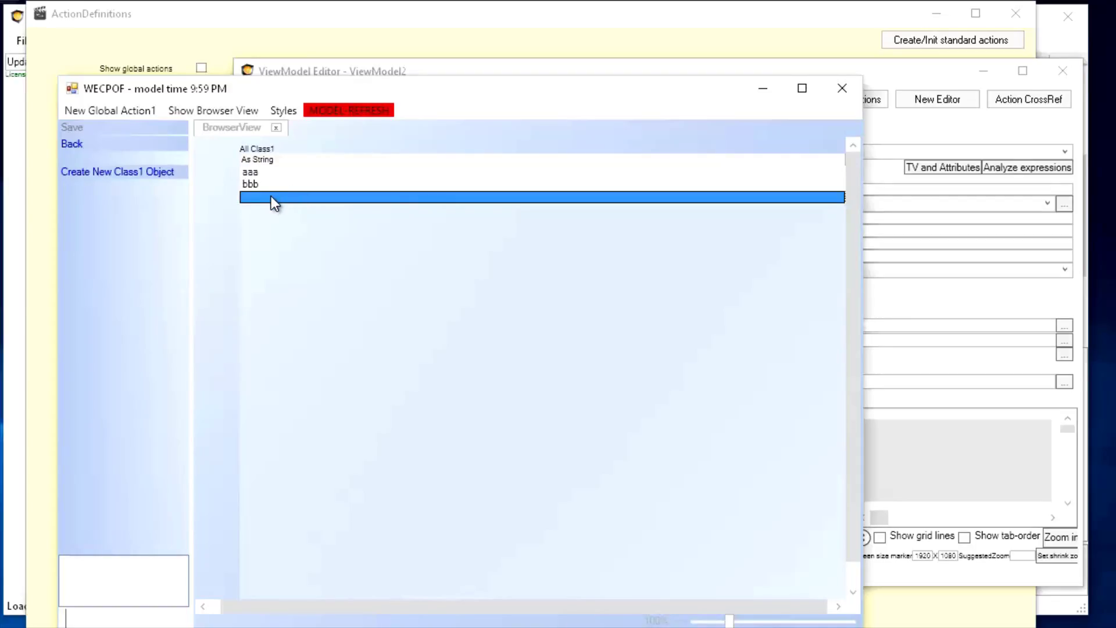
type("cc")
left_click(271, 188)
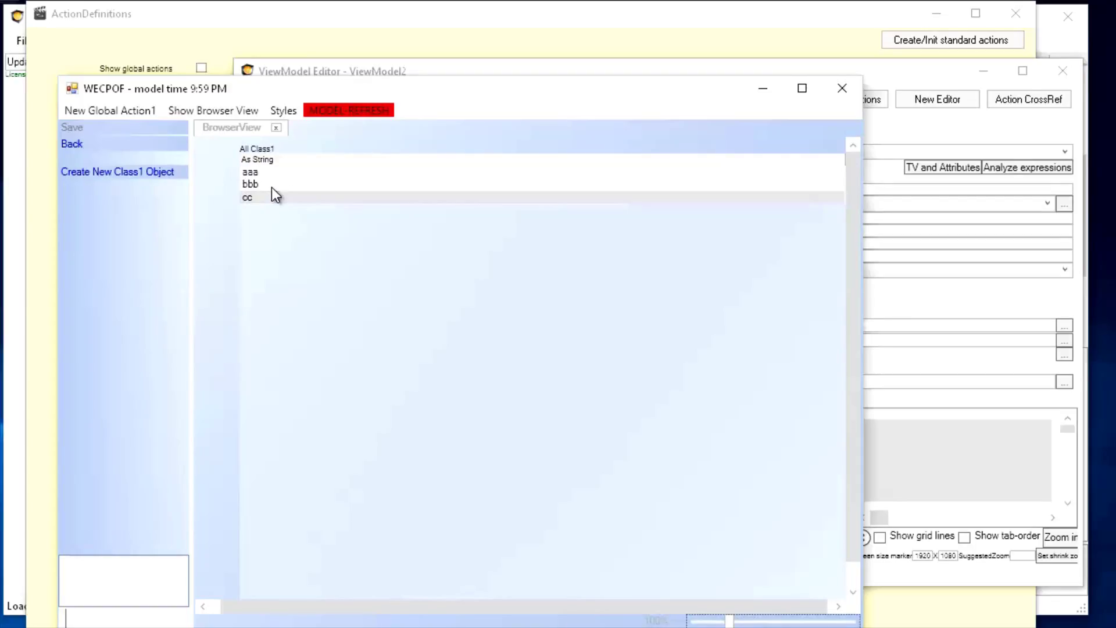
left_click(267, 171)
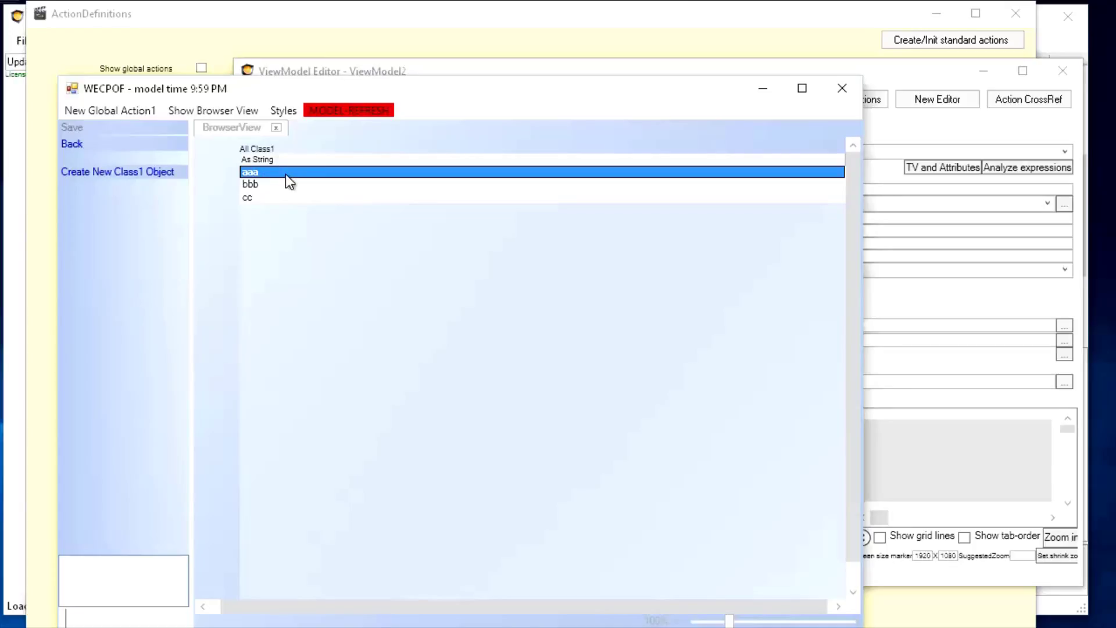
- Run New Global Action1, set the new object's Attribute1 to www and return to the browser view
left_click(112, 111)
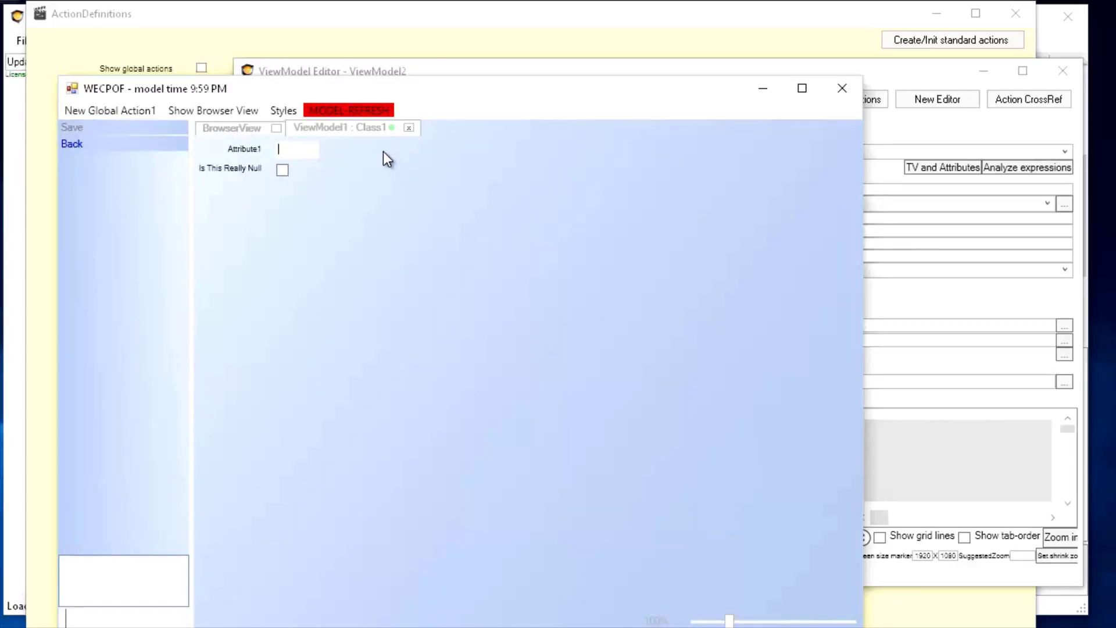
type("www")
key("Tab")
left_click(229, 129)
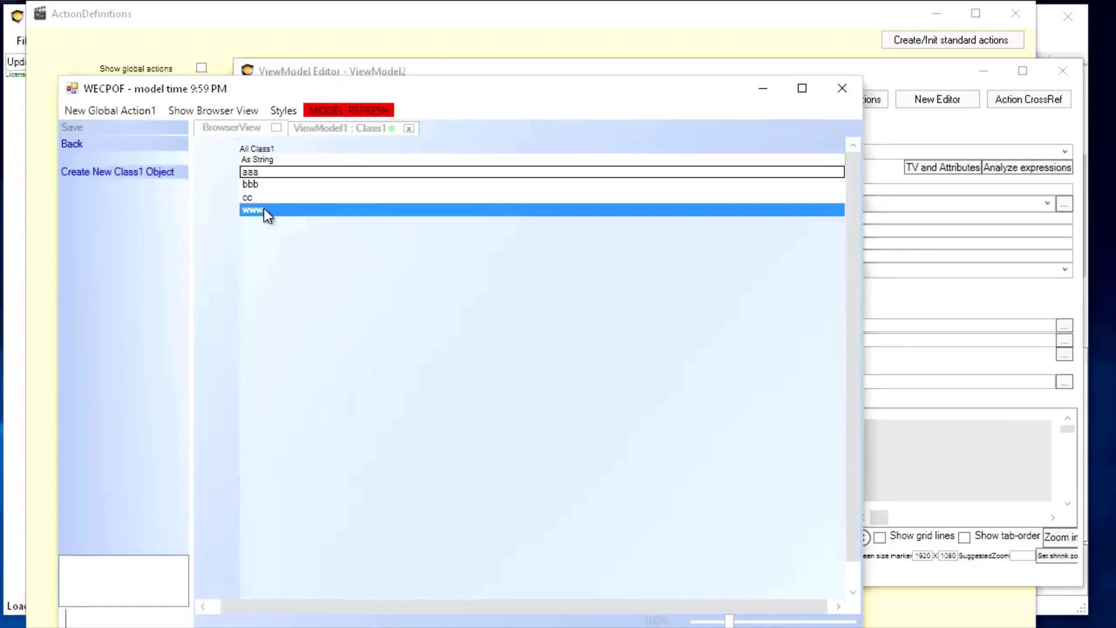
- Drop the aaa object from the browser list onto the ViewModel1 view to inspect it there
left_click(329, 128)
left_click(235, 128)
left_click_drag(257, 174, 392, 128)
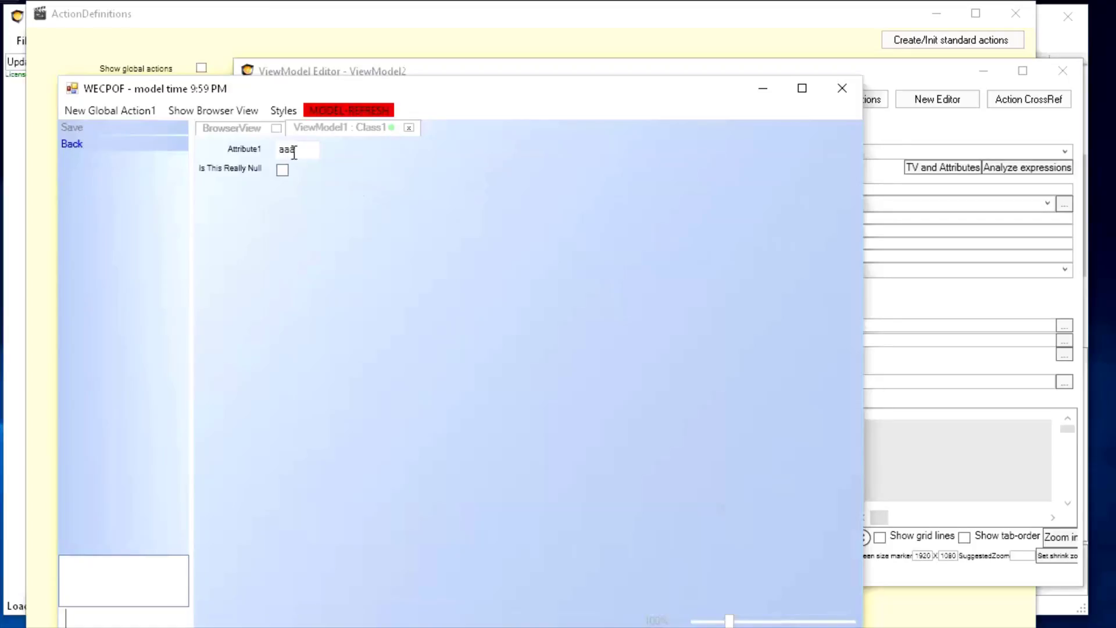
left_click(243, 131)
- Load the bbb object from the browser list into the ViewModel1 view and append xxx to its Attribute1
left_click_drag(253, 184, 377, 130)
left_click(253, 131)
left_click_drag(254, 182, 392, 128)
left_click(224, 129)
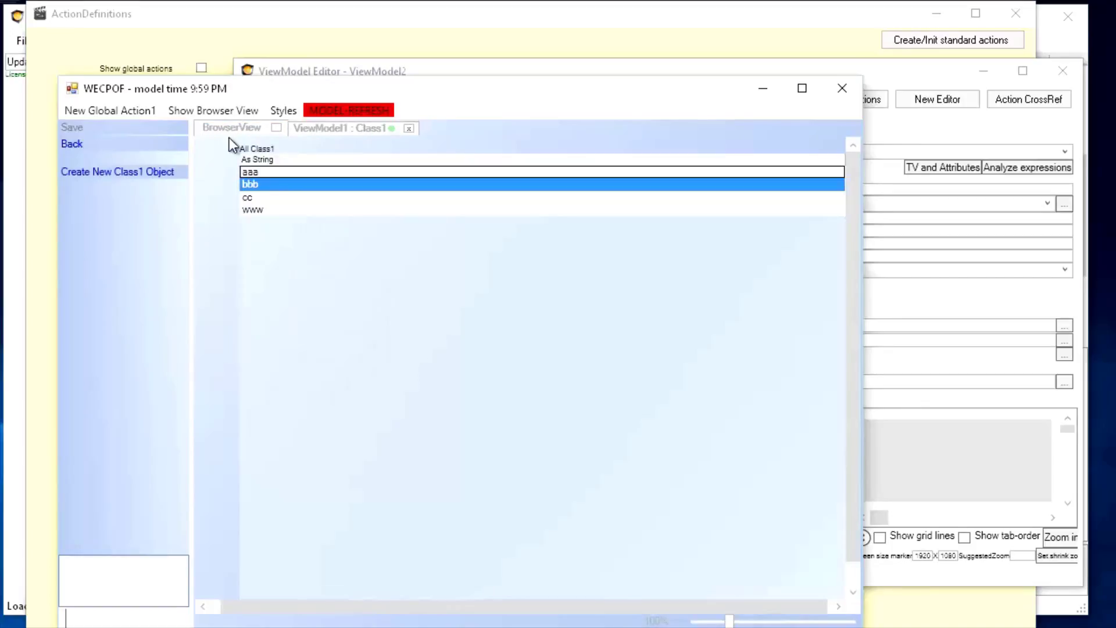
left_click(362, 127)
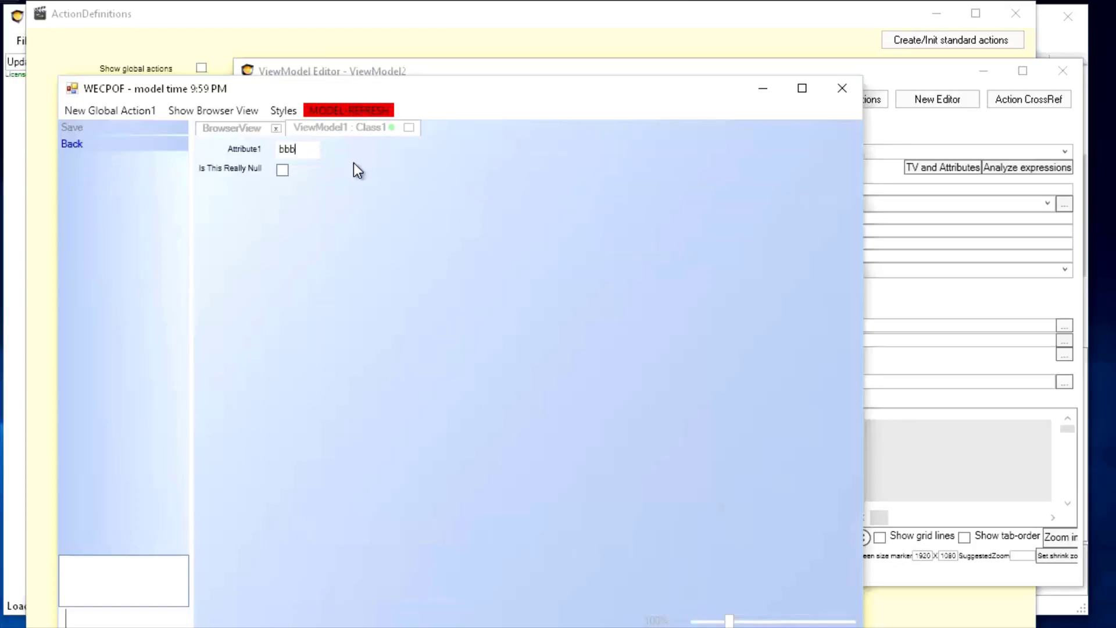
type("xxx")
key("Tab")
left_click(235, 127)
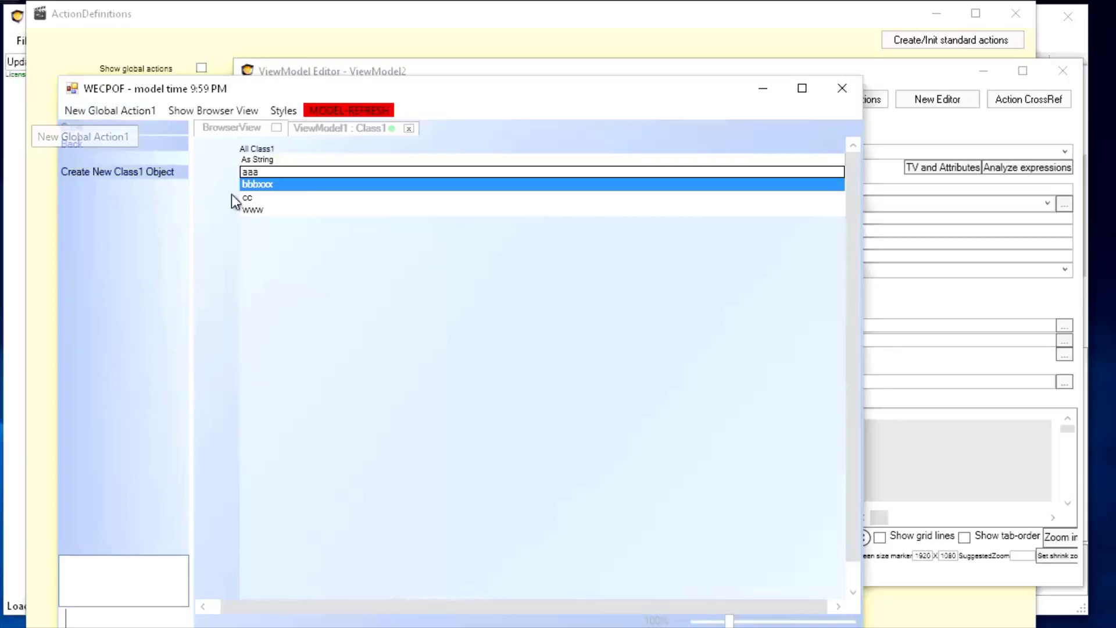
left_click(260, 172)
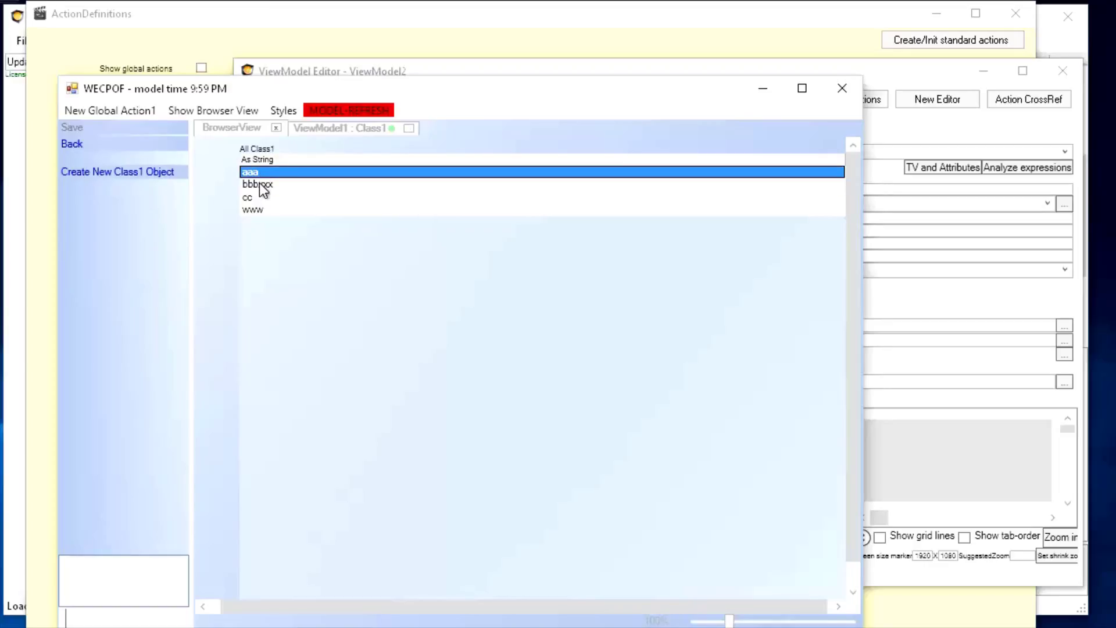
left_click(259, 185)
left_click(253, 197)
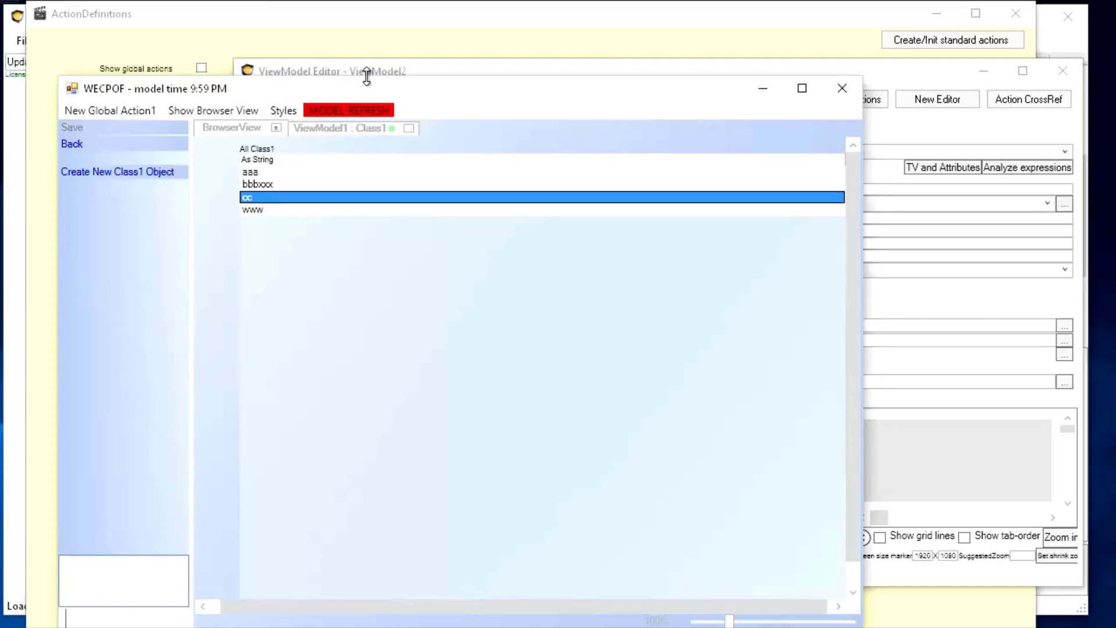
- Switch to the ActionDefinitions window, show all actions and add a class action
left_click(369, 46)
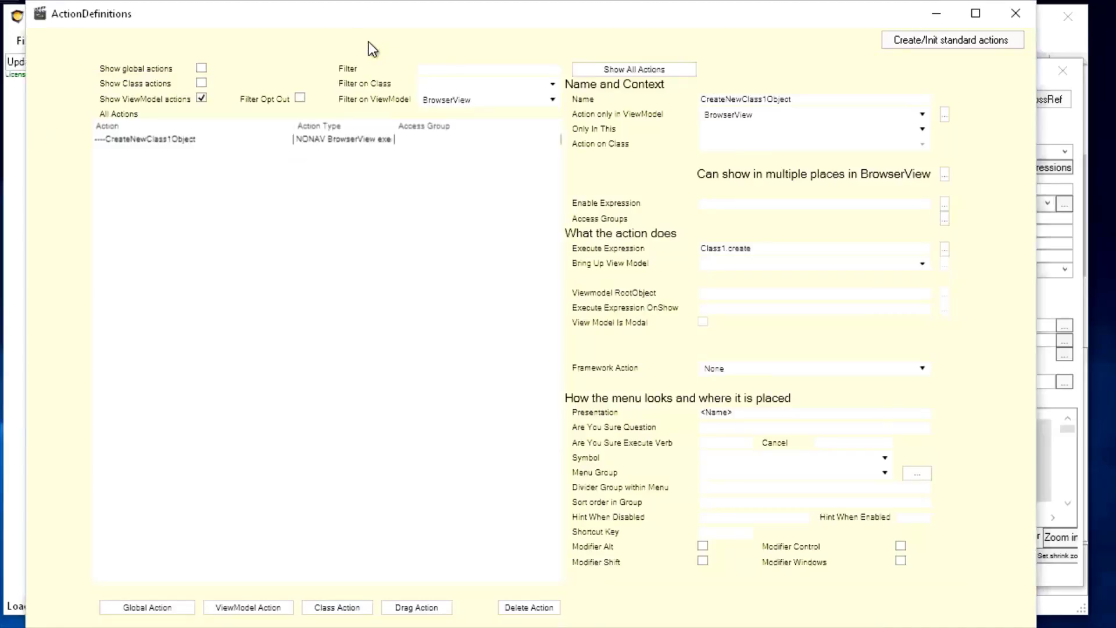
left_click(633, 68)
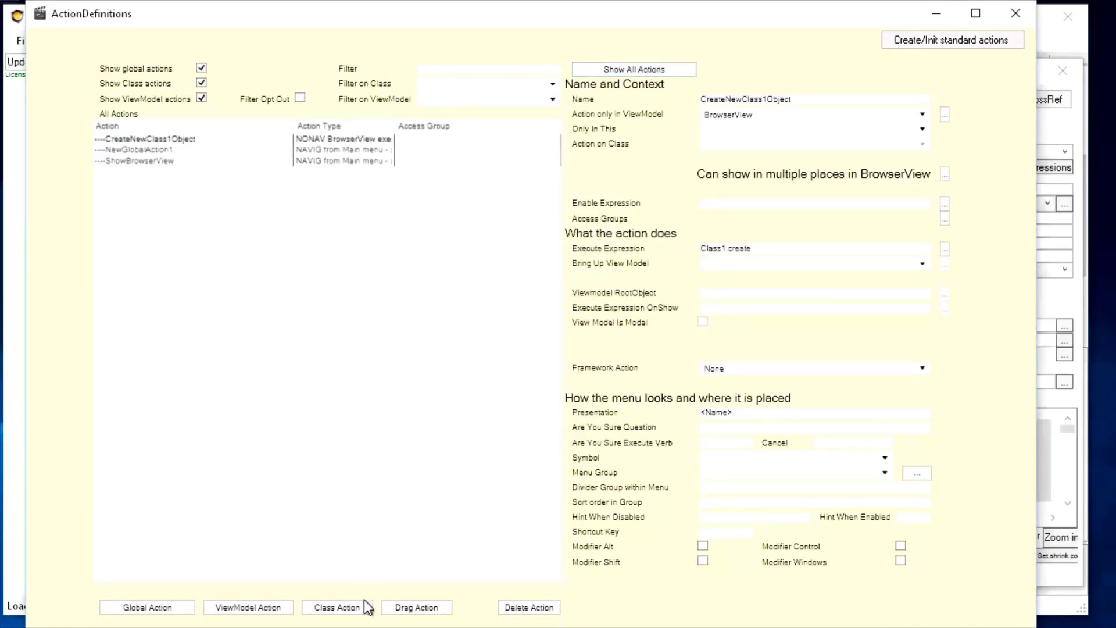
left_click(343, 609)
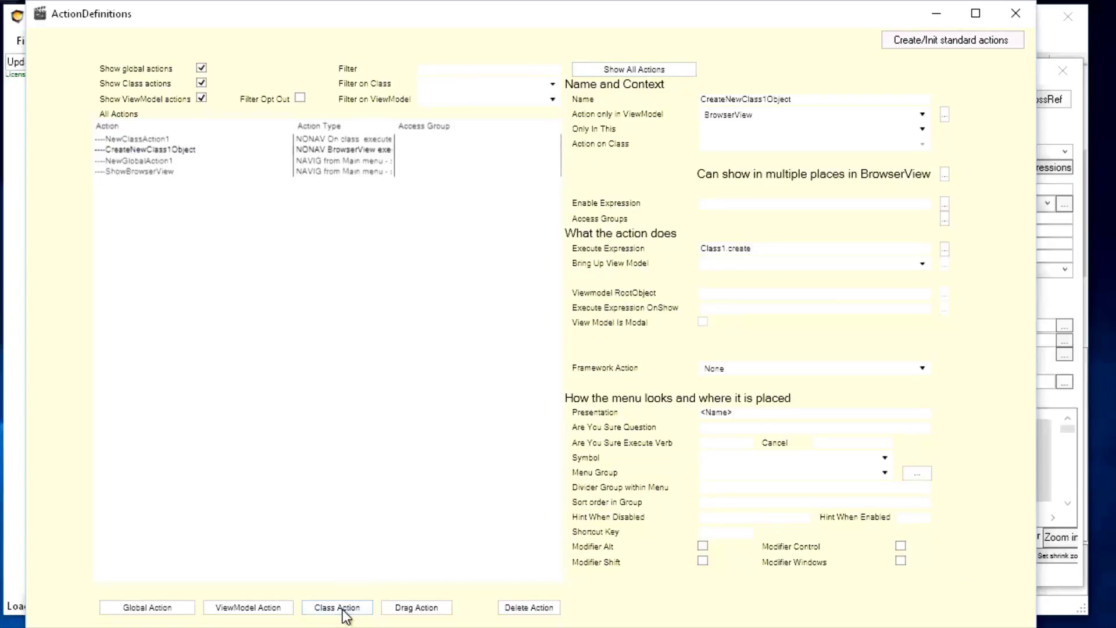
- Name the new class action ViewClass1Object
left_click(155, 140)
left_click_drag(788, 102, 602, 79)
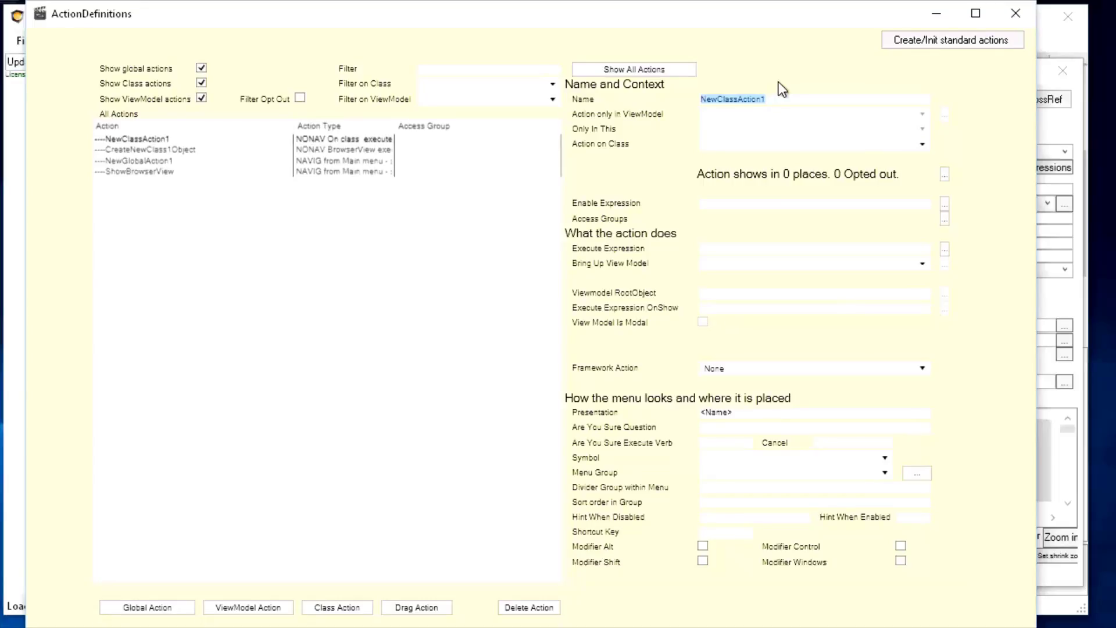
type("CreateNewCla")
key("ctrl+a")
type("View")
type("lass1Object")
key("Tab")
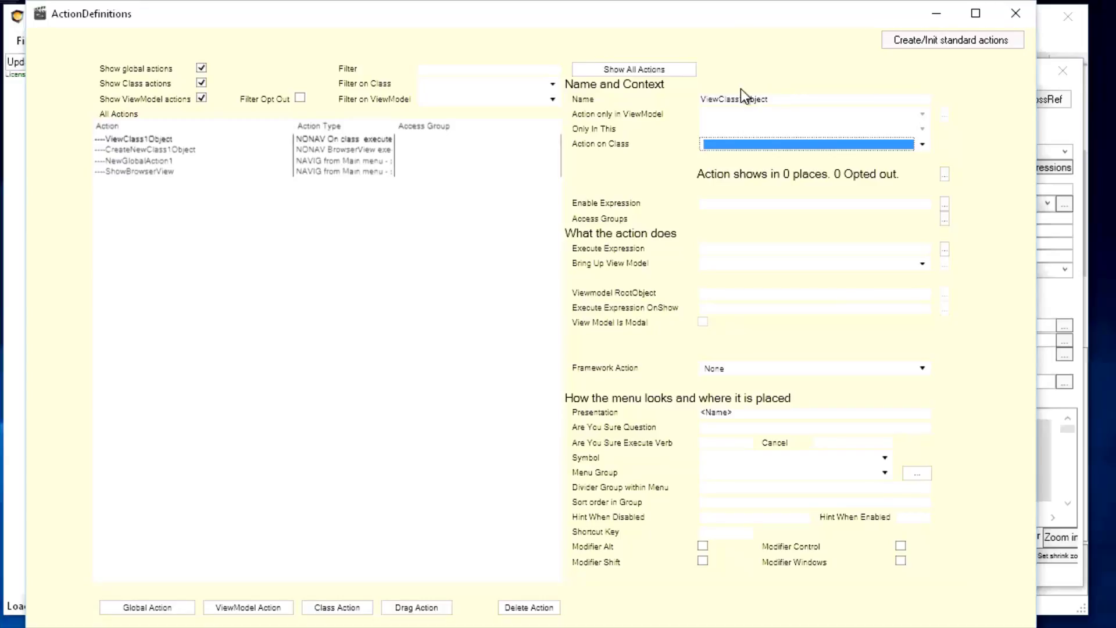
- Set the ViewClass1Object action to apply to Class1 and bring up the ViewModel1 view model
left_click(762, 144)
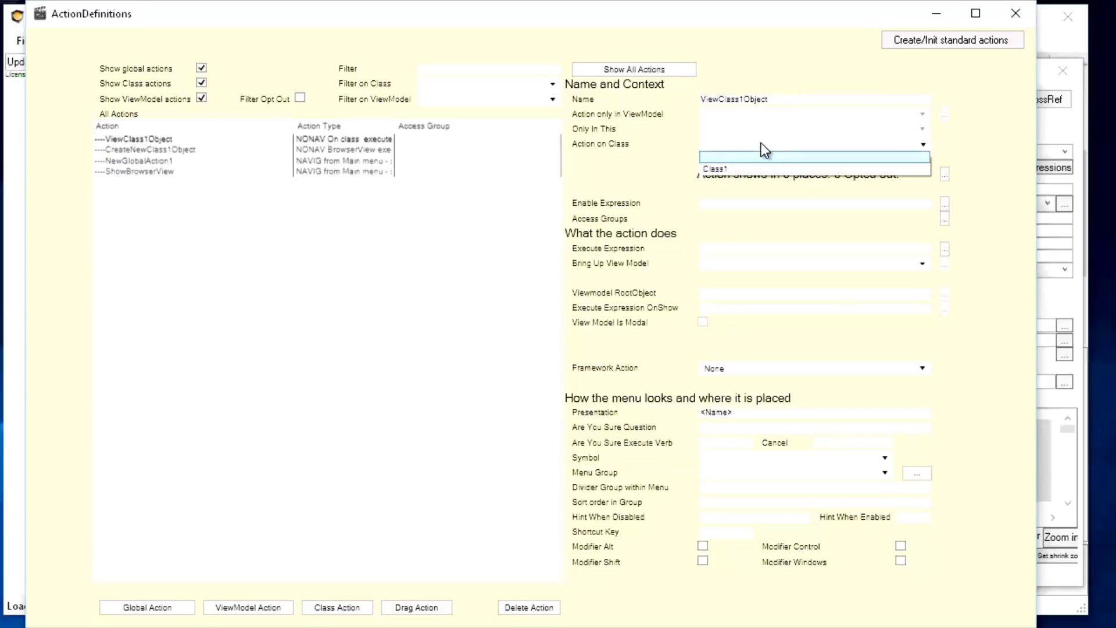
left_click(723, 170)
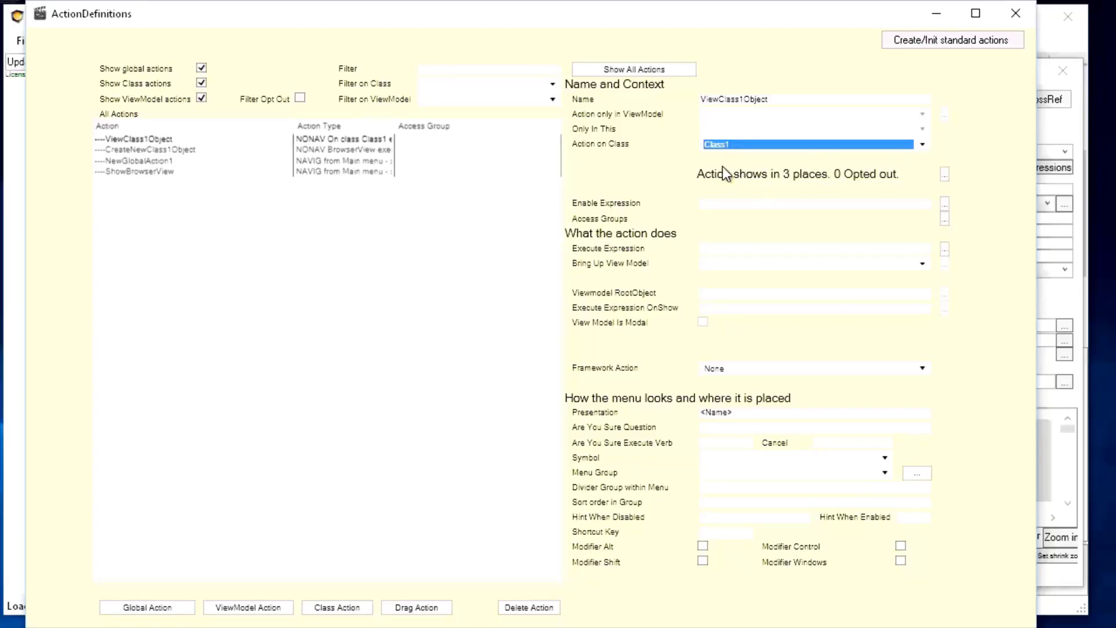
left_click(722, 264)
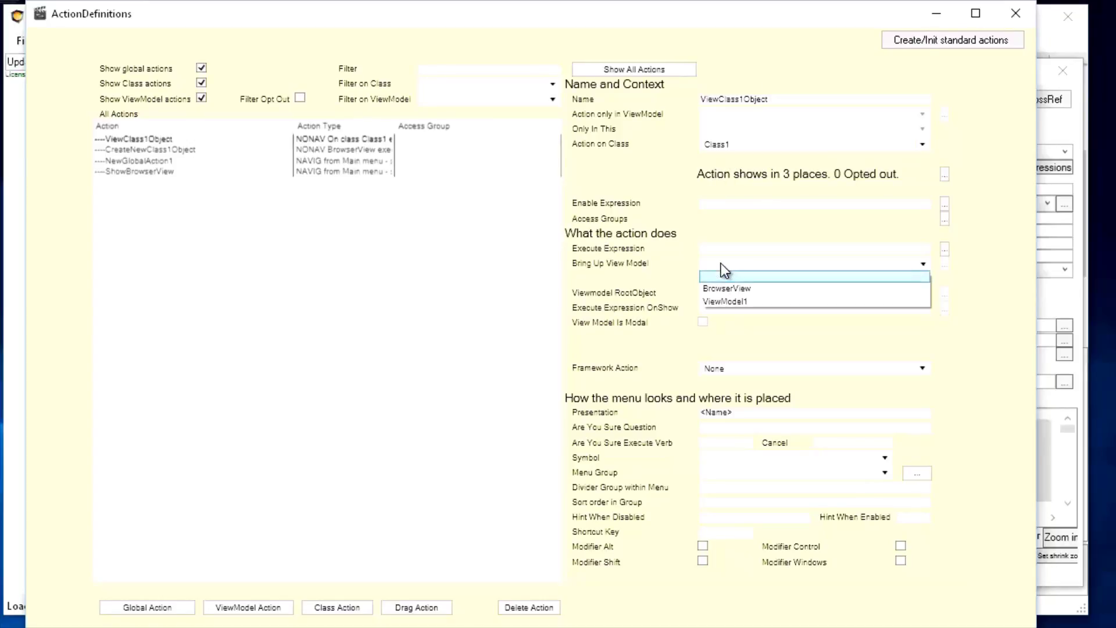
left_click(721, 301)
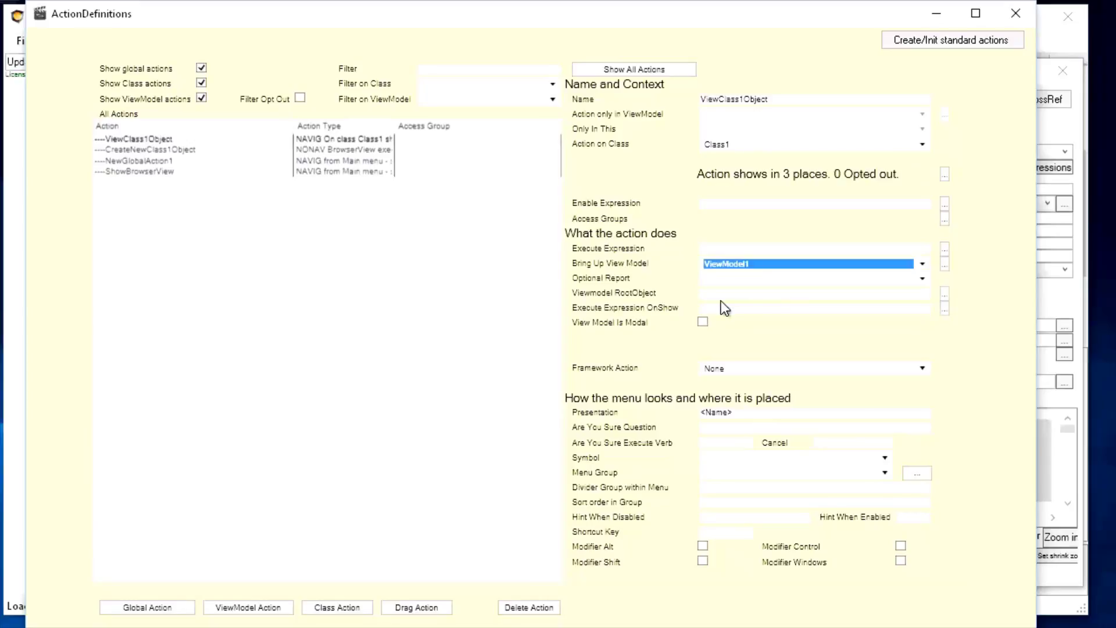
- Rename ViewModel1 to Class1ObjectView in the ViewModel Editor and return to the action definitions
key("alt+Tab")
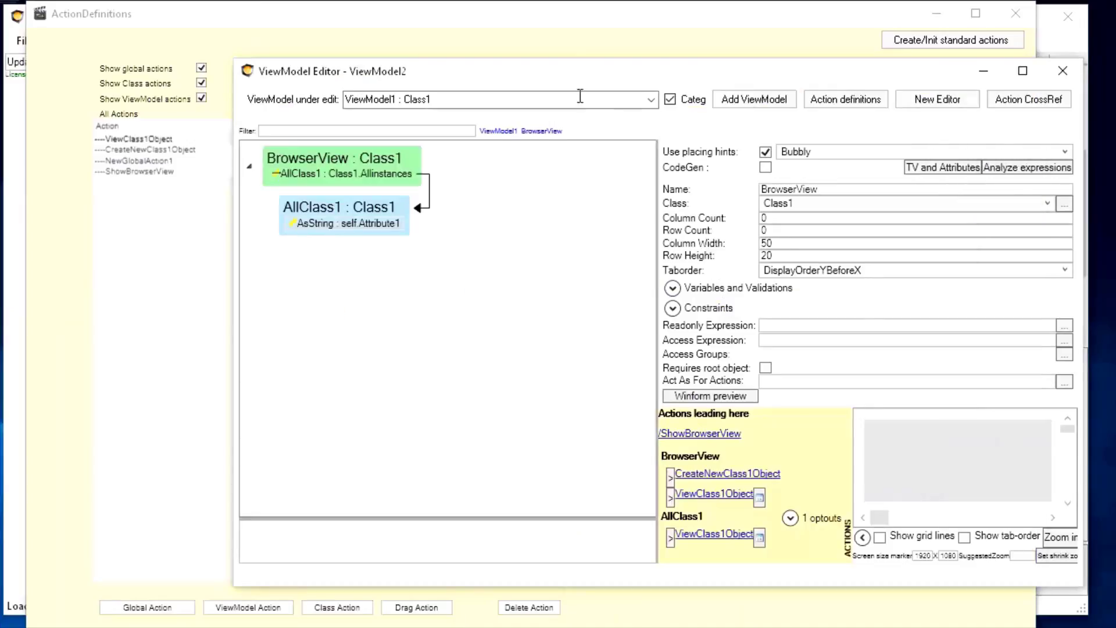
left_click(651, 97)
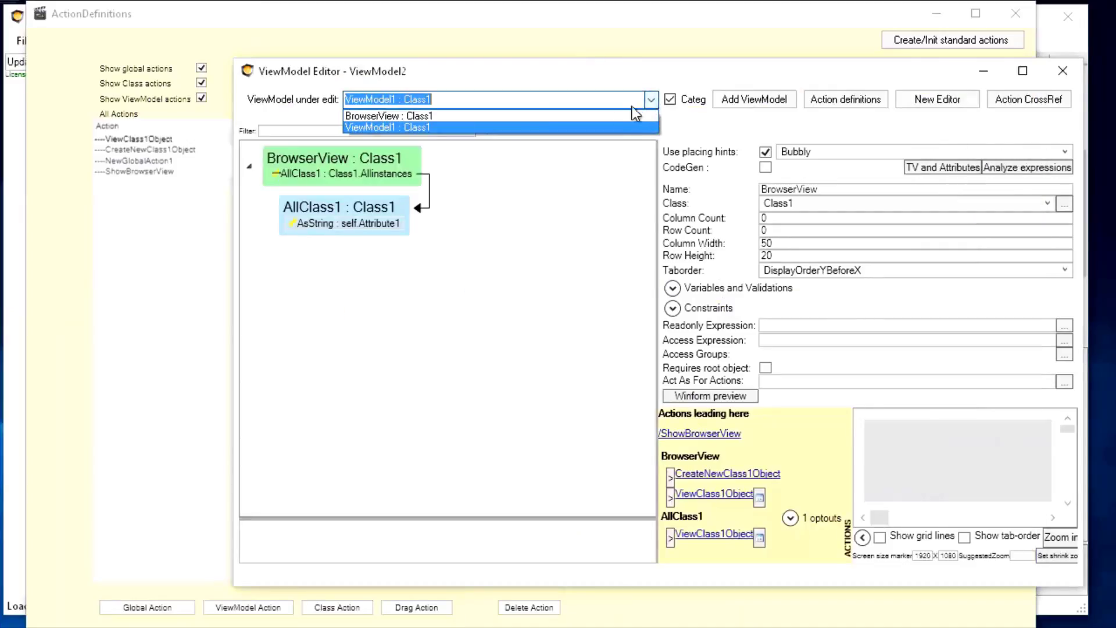
left_click(459, 127)
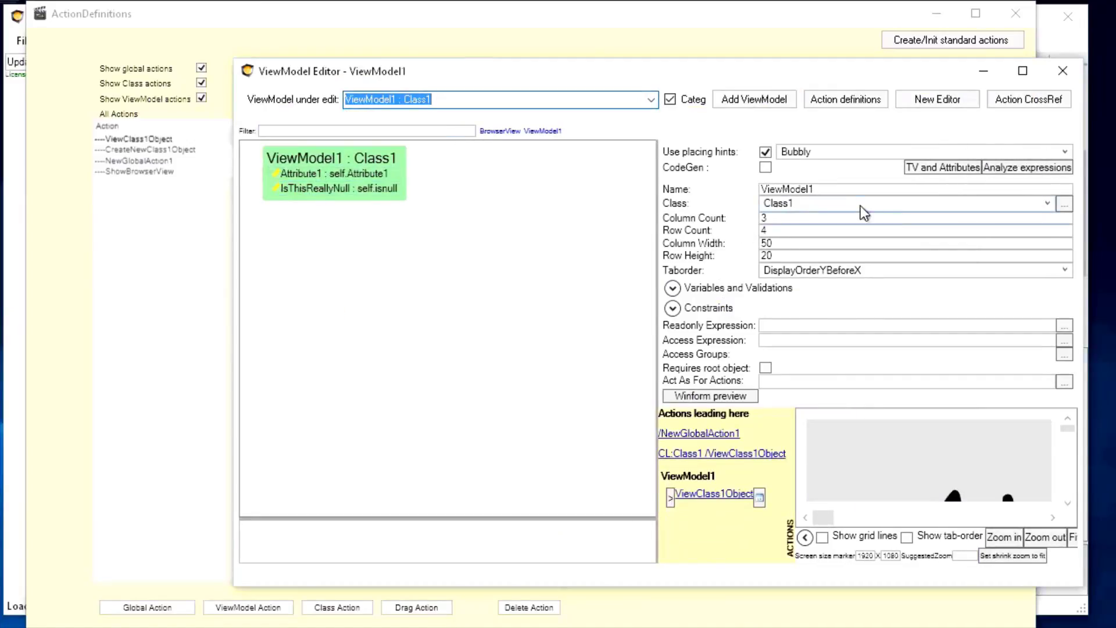
left_click(843, 188)
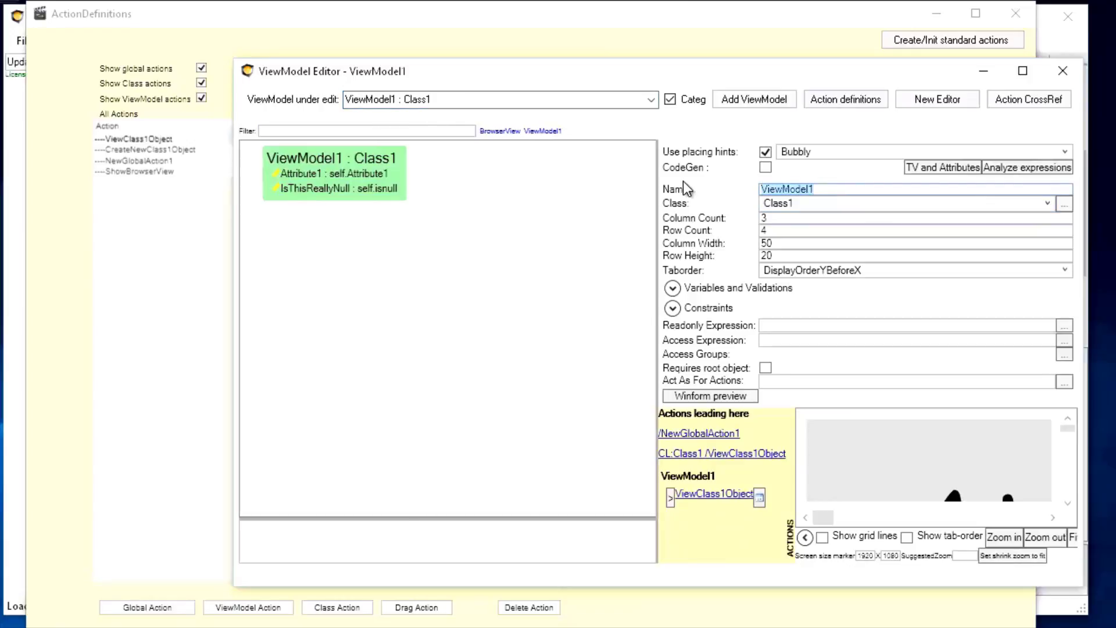
type("Class1ObjectView")
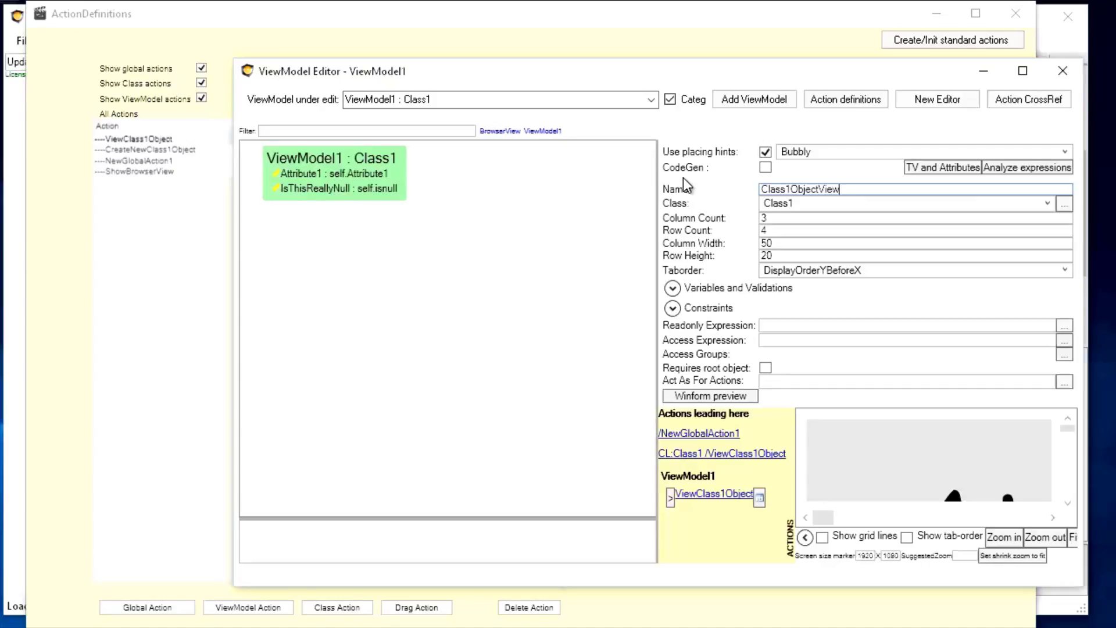
key("Tab")
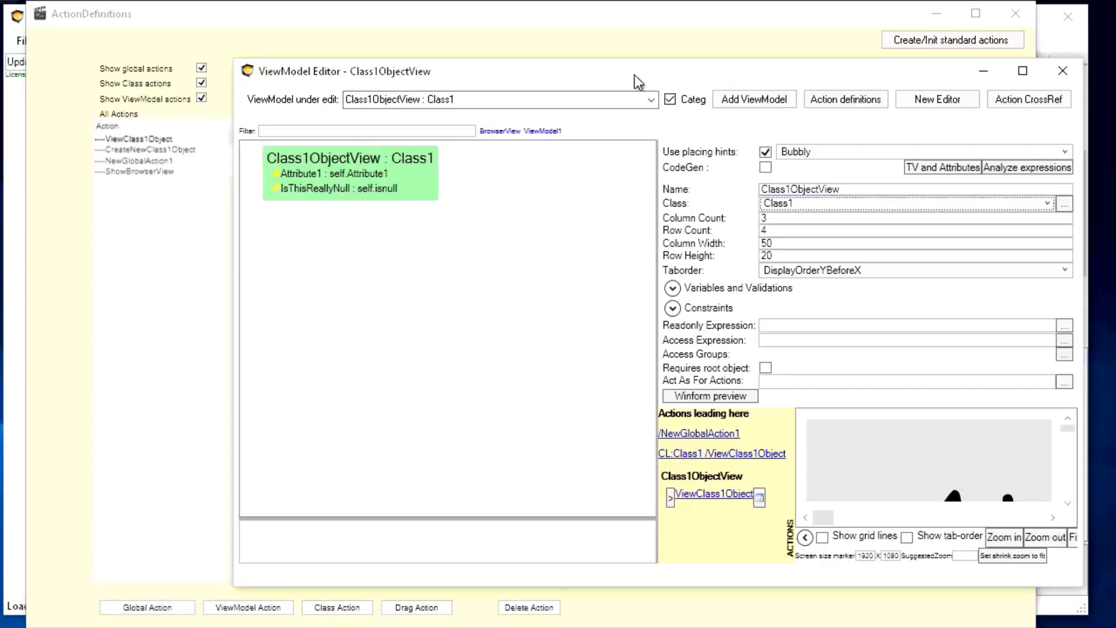
key("alt+Tab")
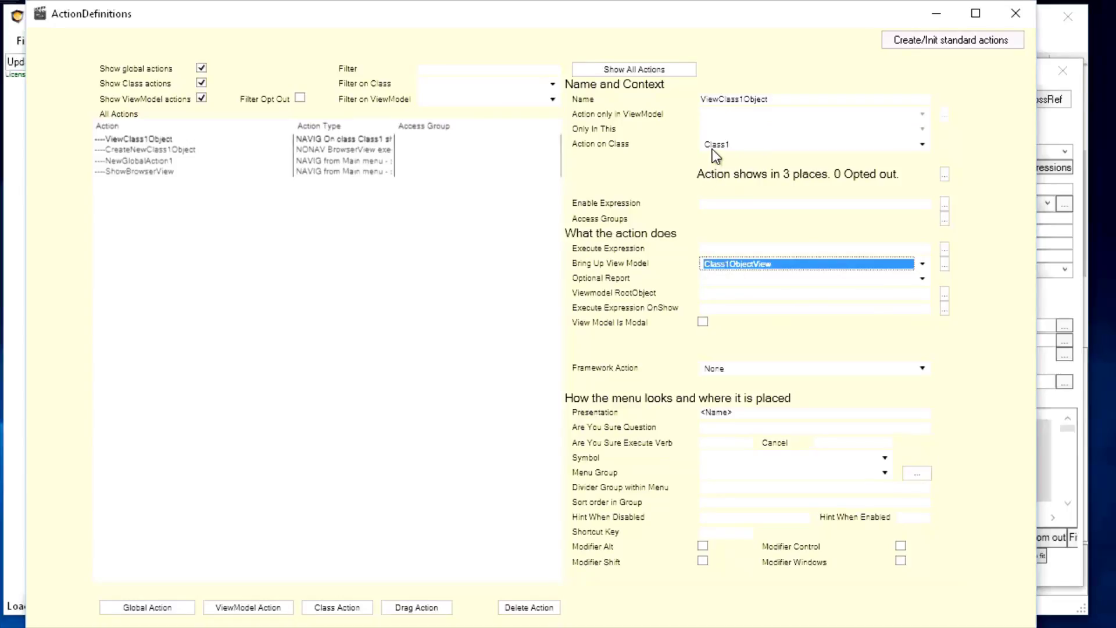
- Set the ViewModel RootObject expression of the ViewClass1Object action to self
left_click(718, 293)
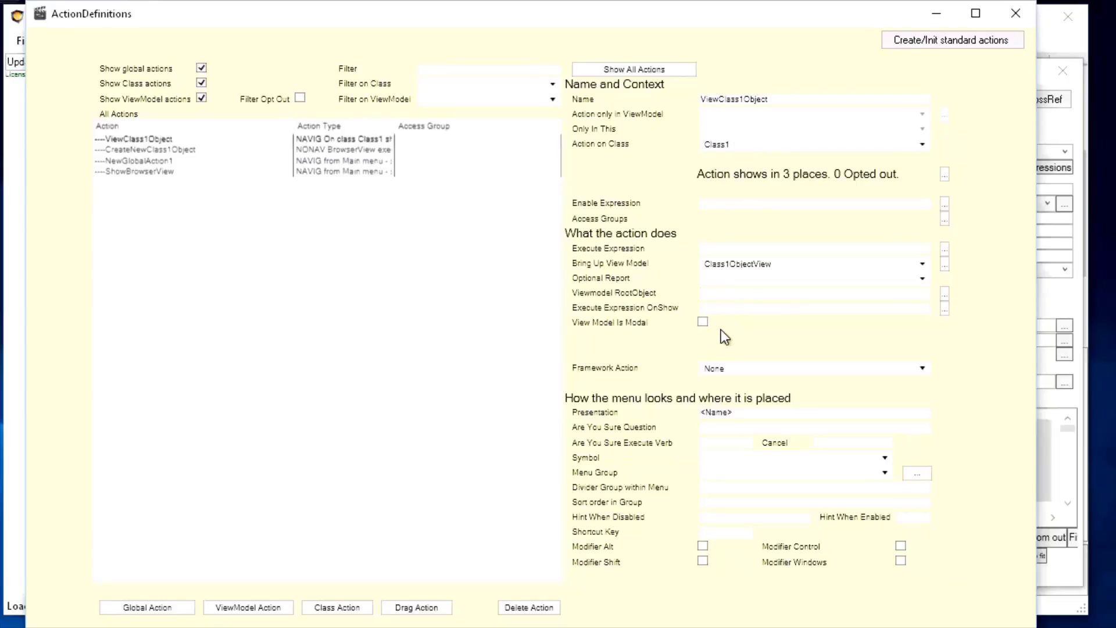
left_click(946, 294)
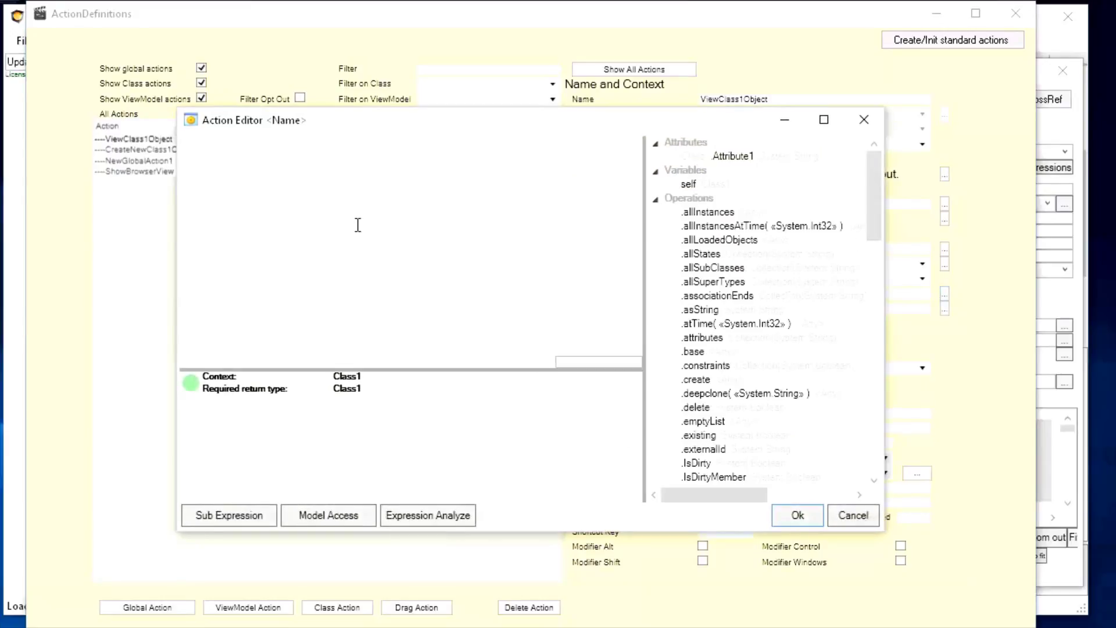
type("self")
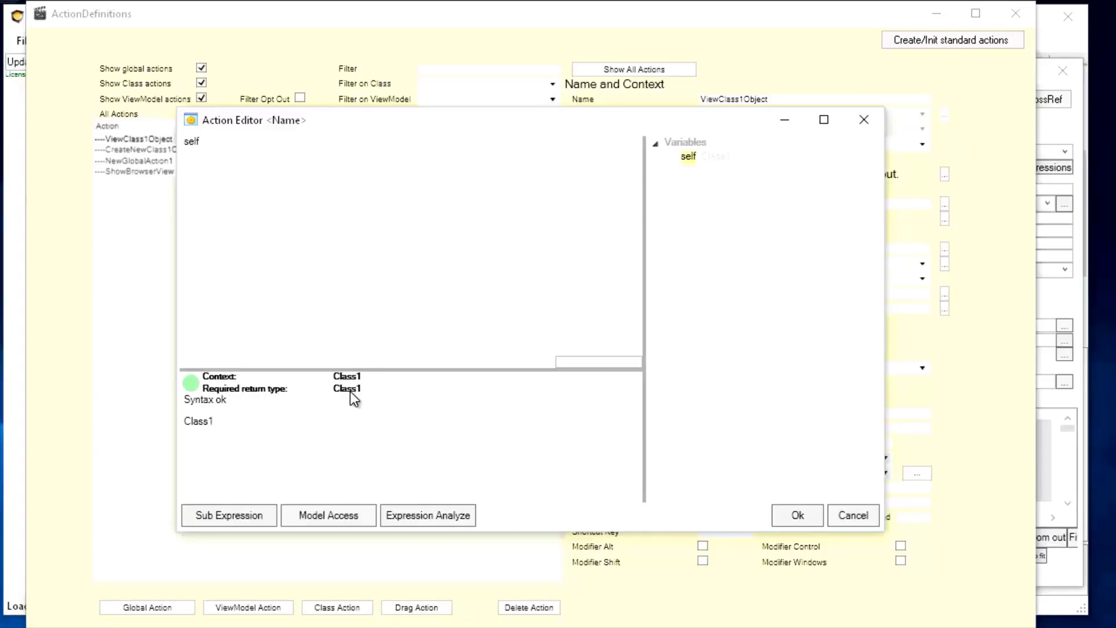
left_click_drag(582, 120, 511, 244)
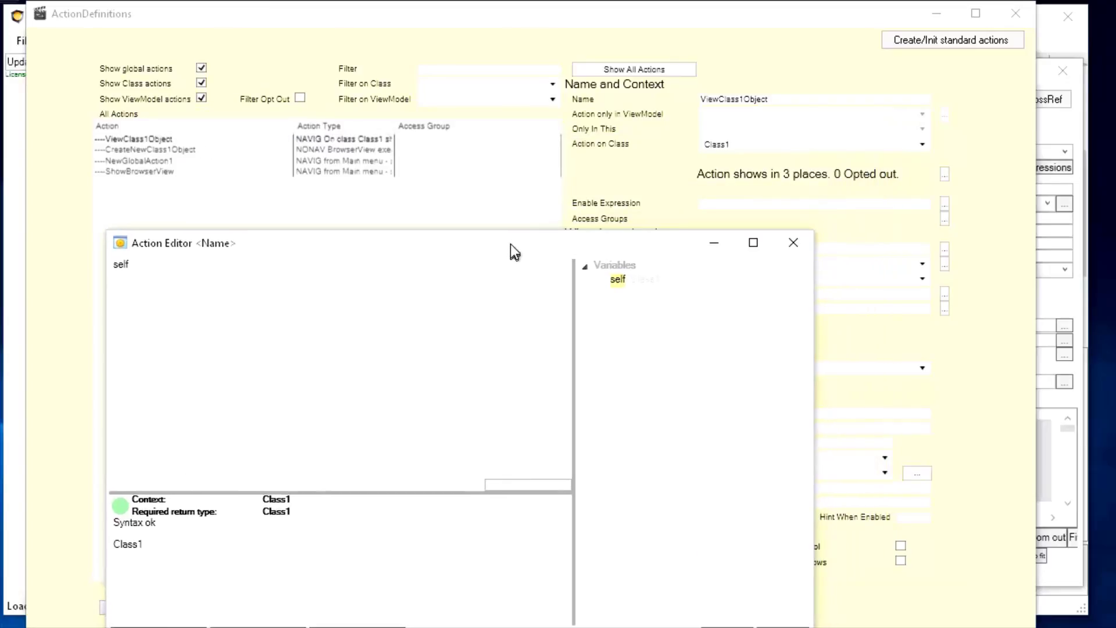
left_click_drag(678, 249, 689, 123)
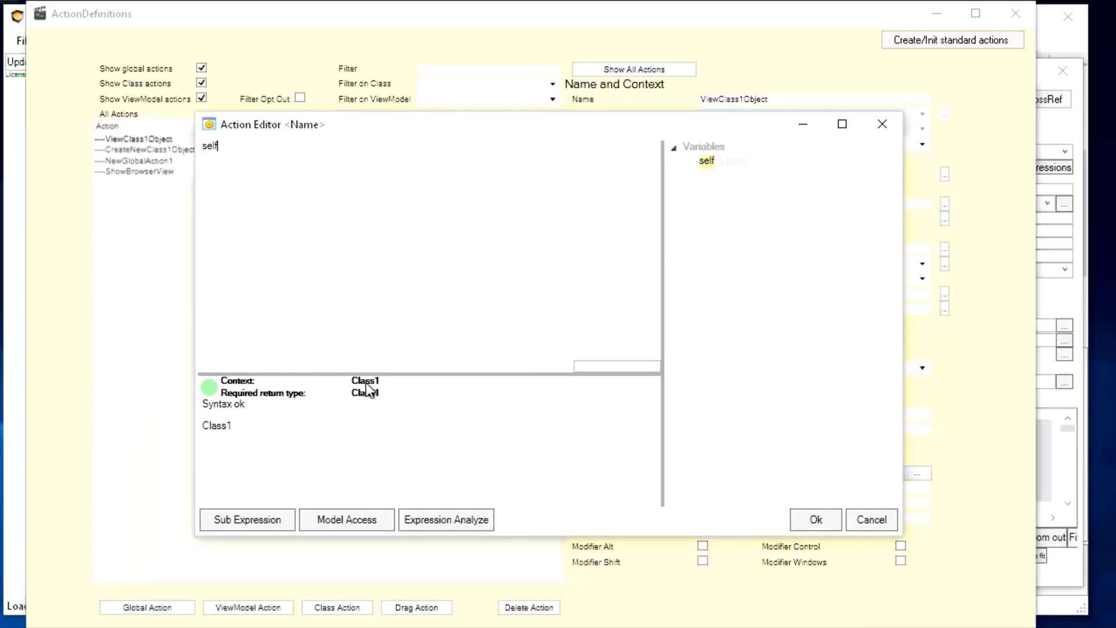
left_click_drag(593, 131, 560, 209)
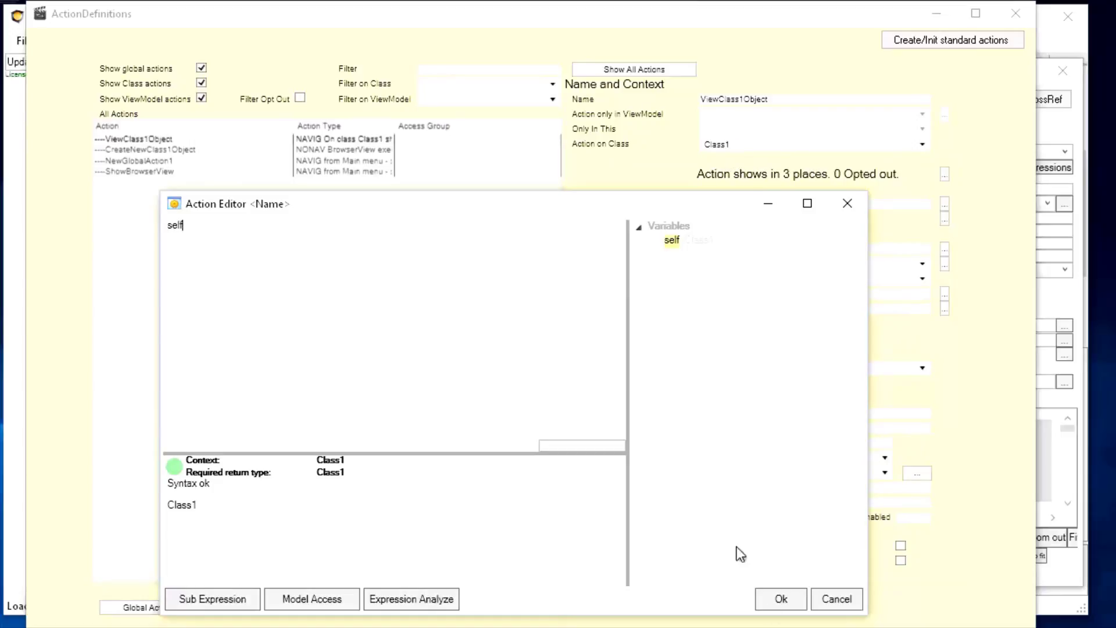
left_click(781, 598)
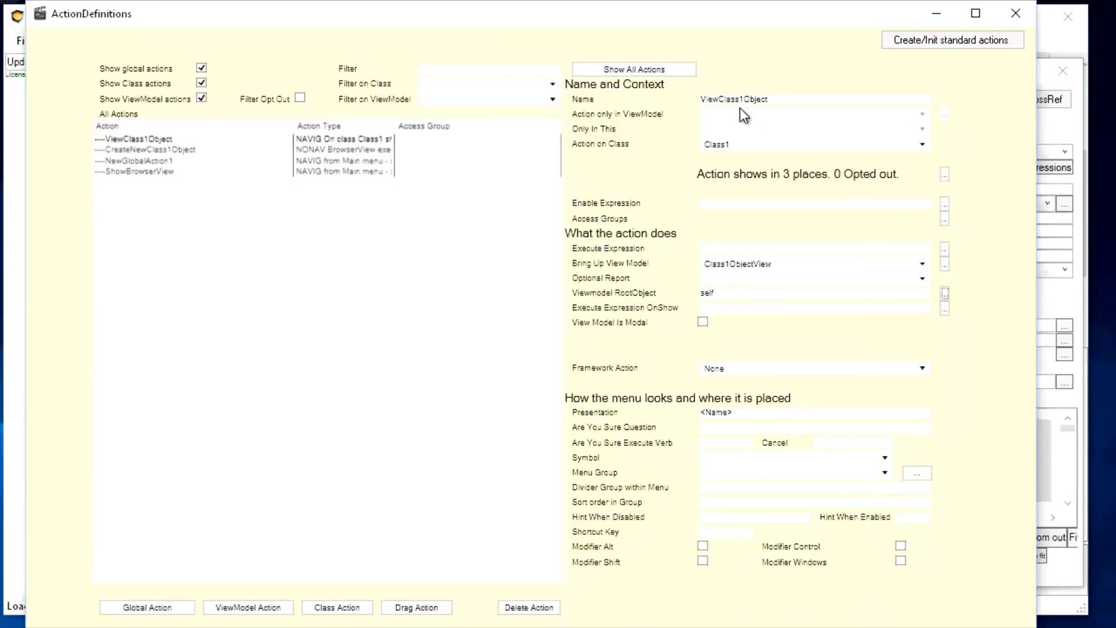
- In the running prototype, refresh the model, reopen the browser view, and create and select a new Class1 object to check its available actions
key("alt+Tab")
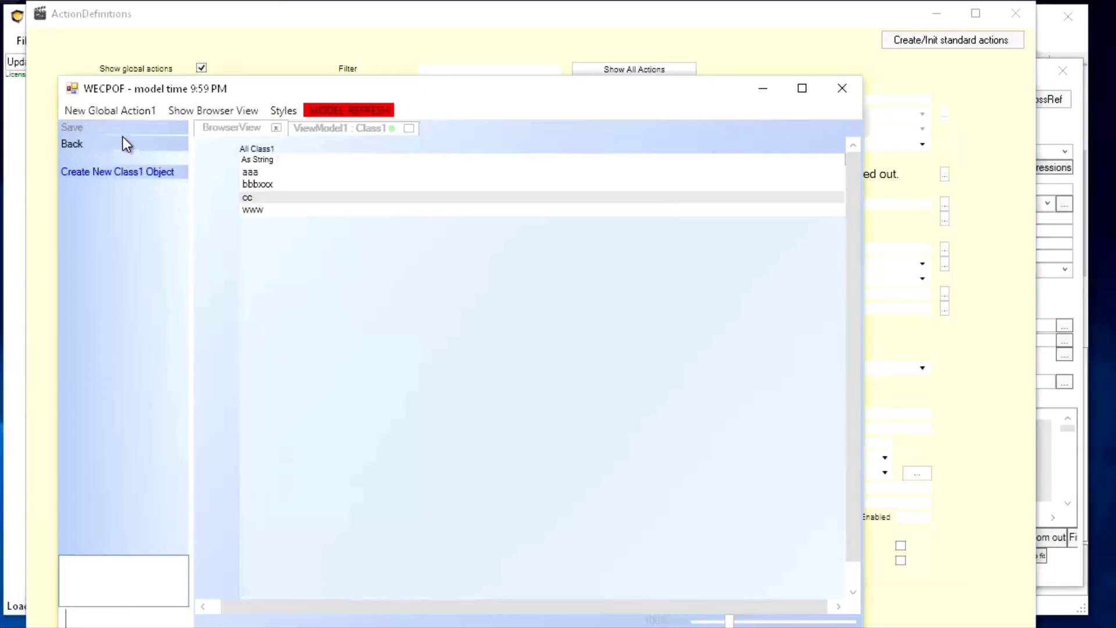
left_click(211, 114)
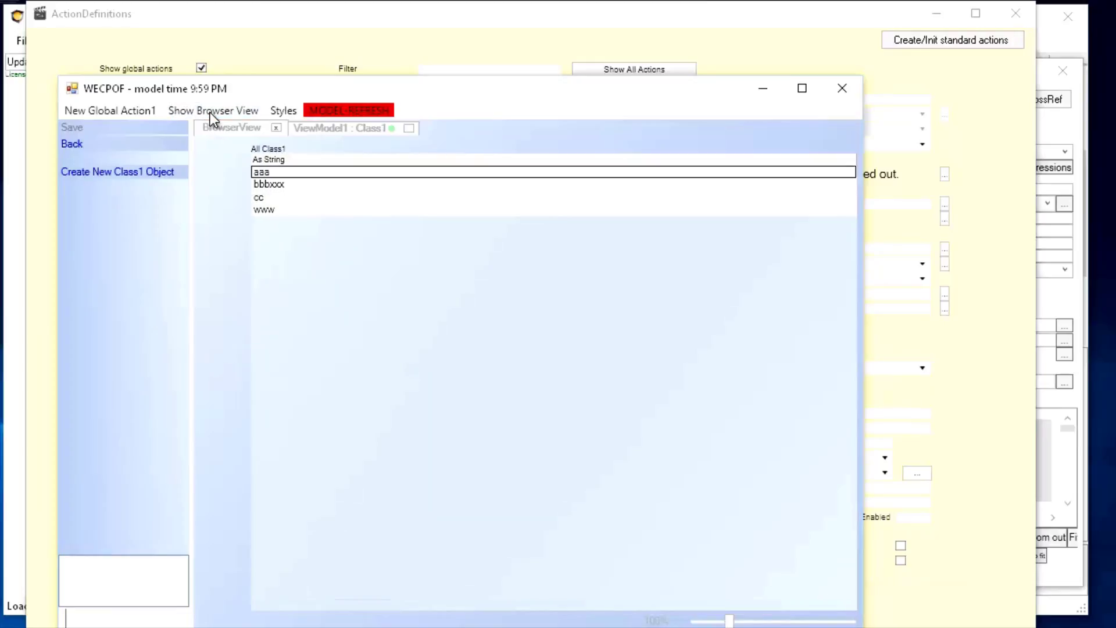
left_click(351, 109)
left_click(211, 113)
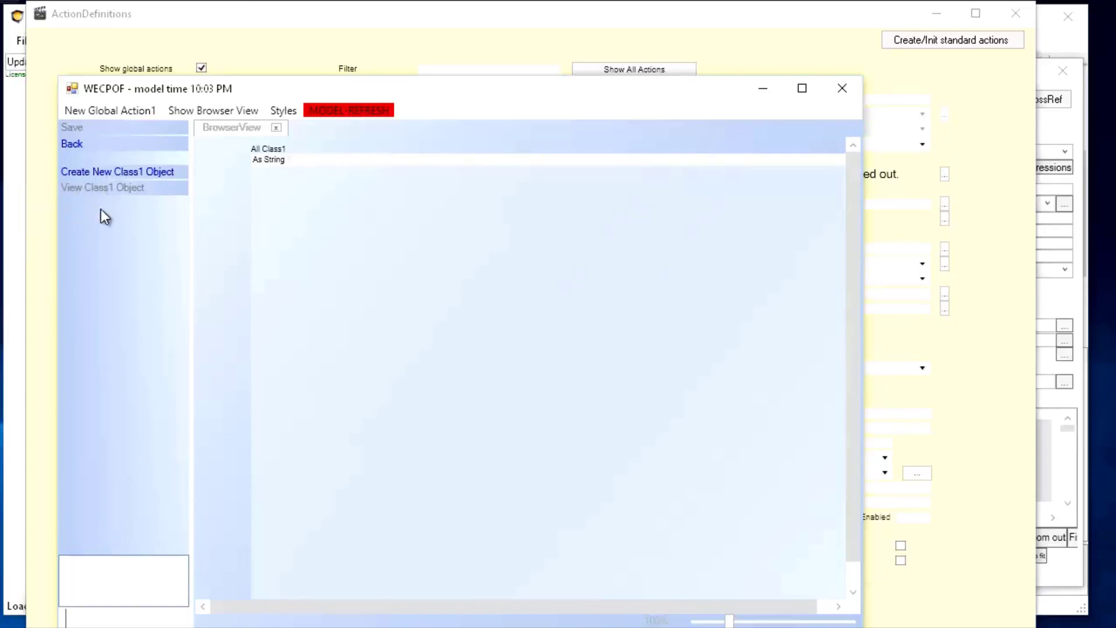
left_click(103, 172)
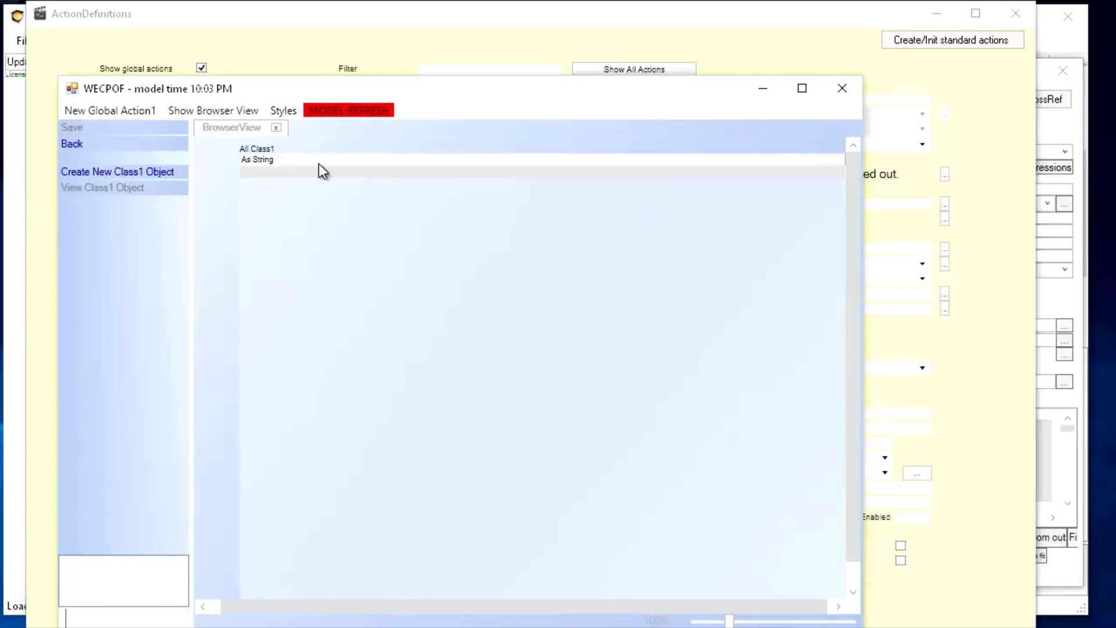
left_click(303, 172)
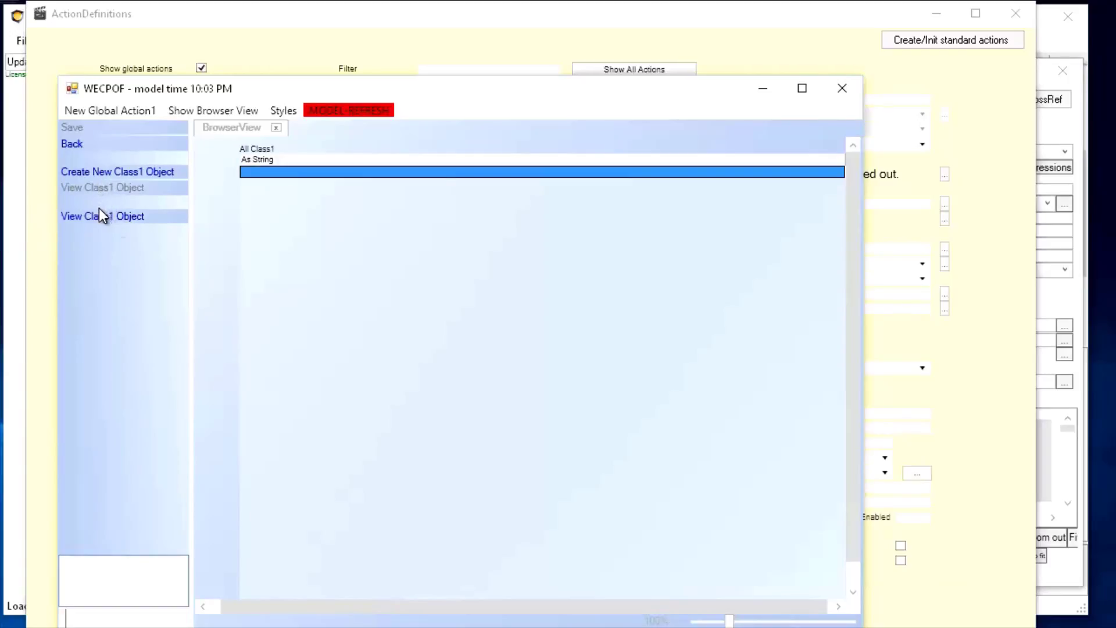
- In the ViewModel Editor, opt the ViewClass1Object action out of BrowserView's root level, keeping it on AllClass1
key("alt+Tab")
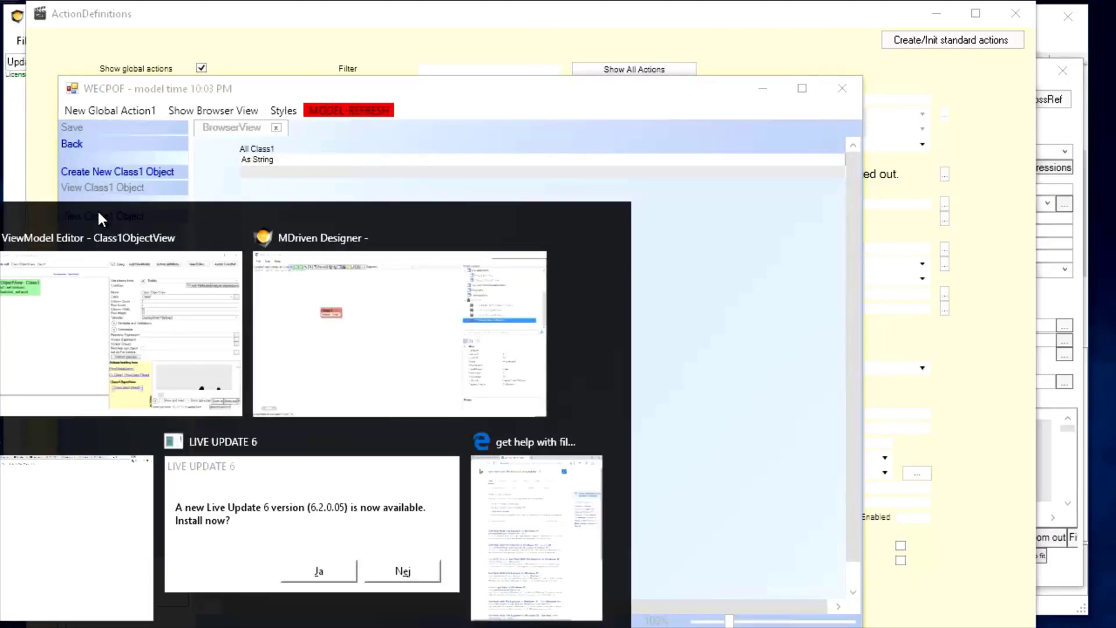
left_click(123, 225)
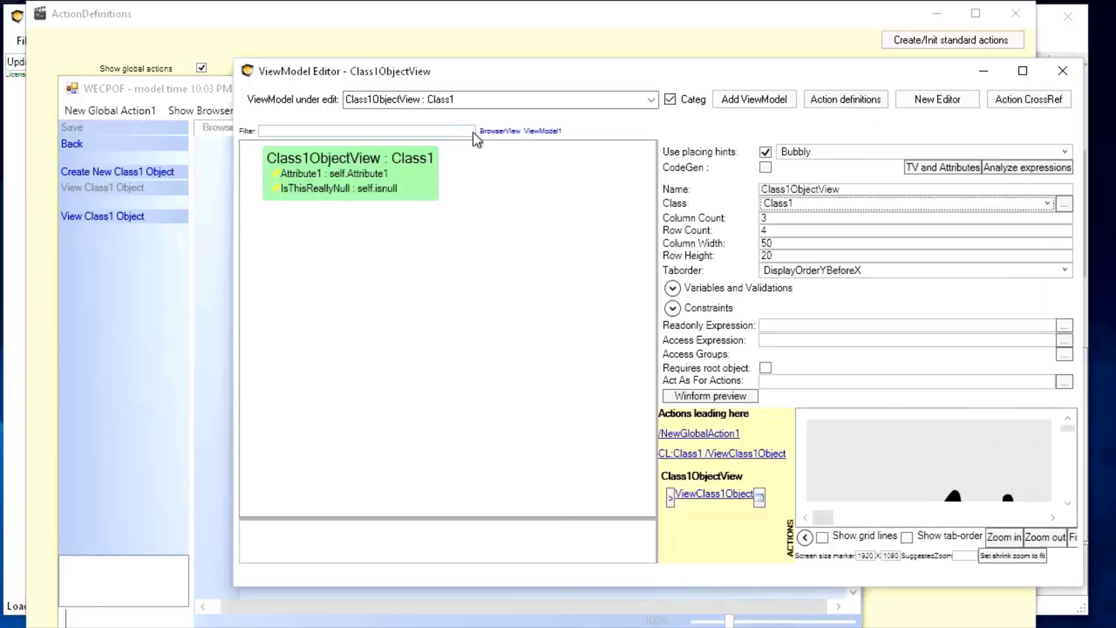
left_click(510, 133)
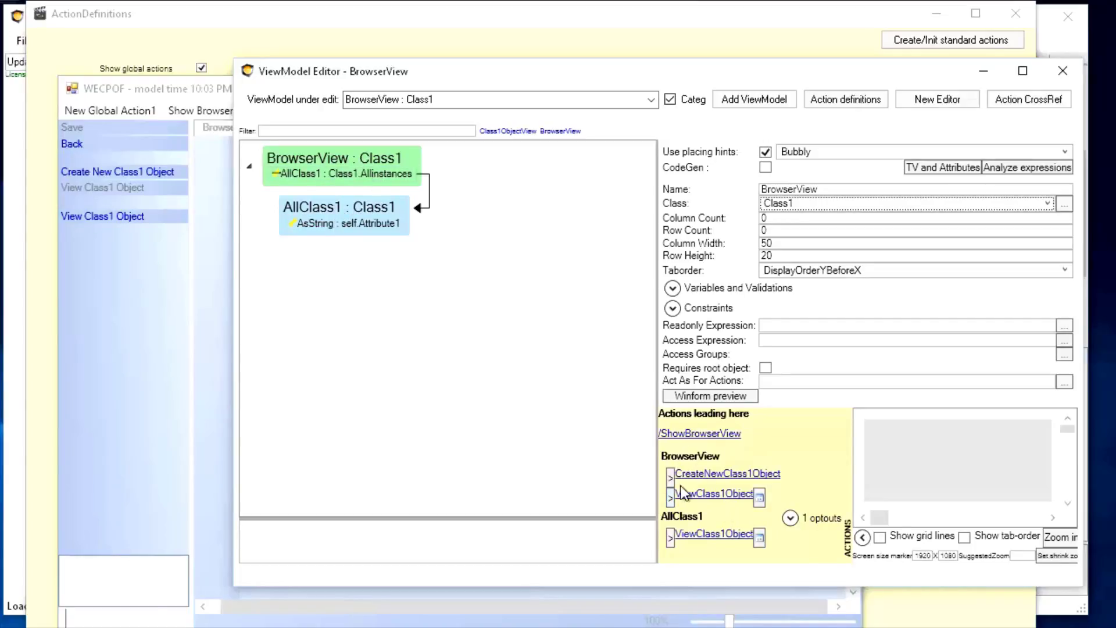
left_click(673, 499)
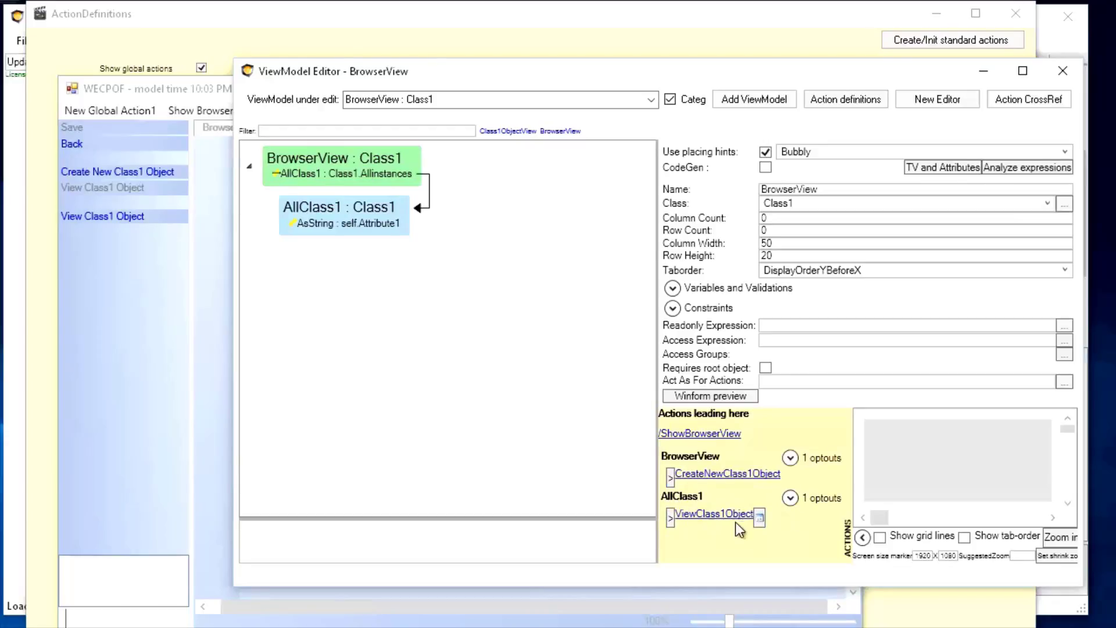
- Return to the prototype, refresh the model and show the browser view again
left_click(159, 355)
left_click(347, 116)
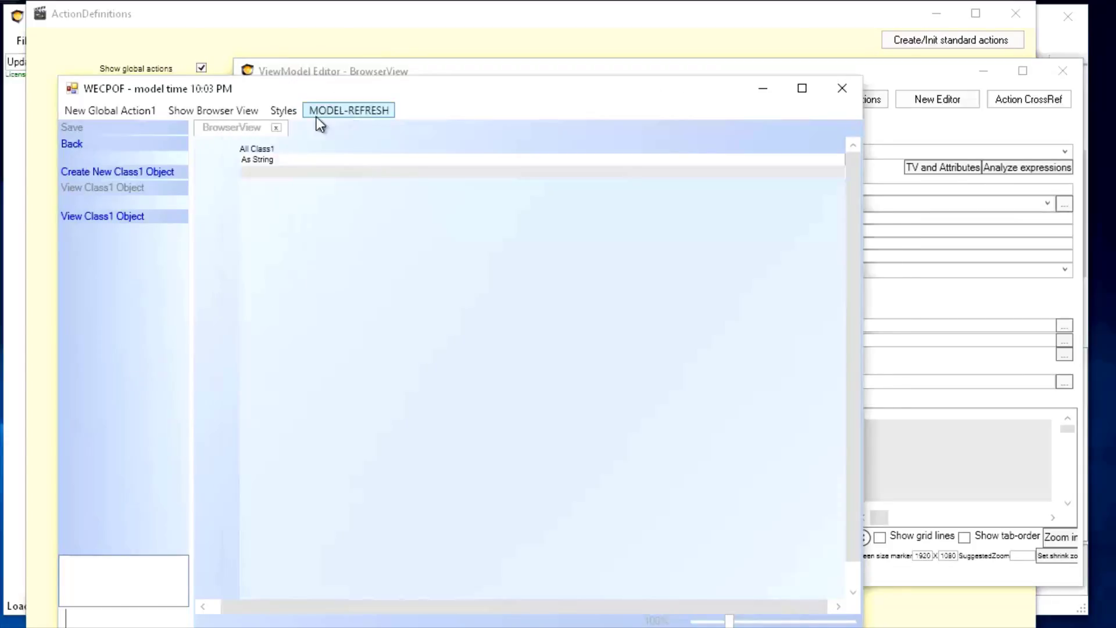
left_click(212, 110)
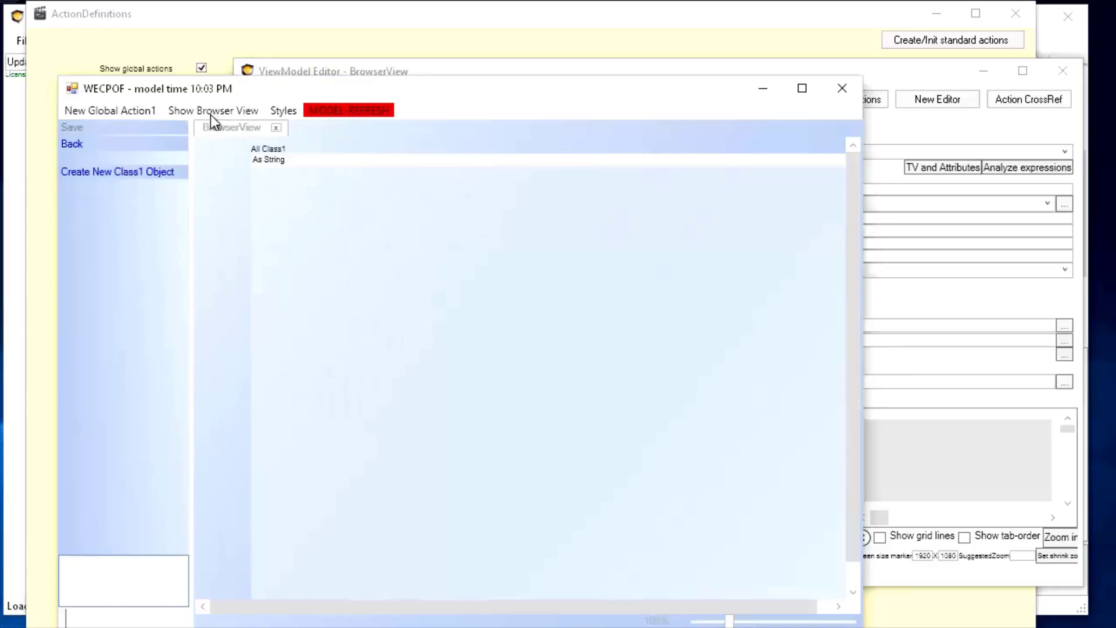
- Create a Class1 object, set its Attribute1 to aaa through View Class1 Object, and go back to the list
left_click(120, 173)
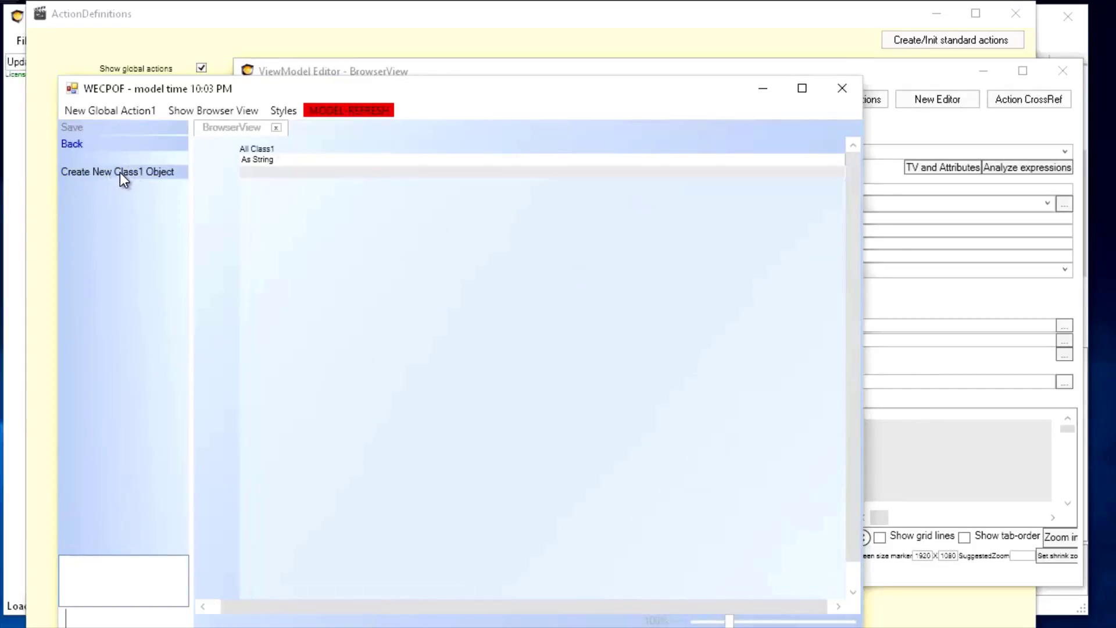
left_click(302, 171)
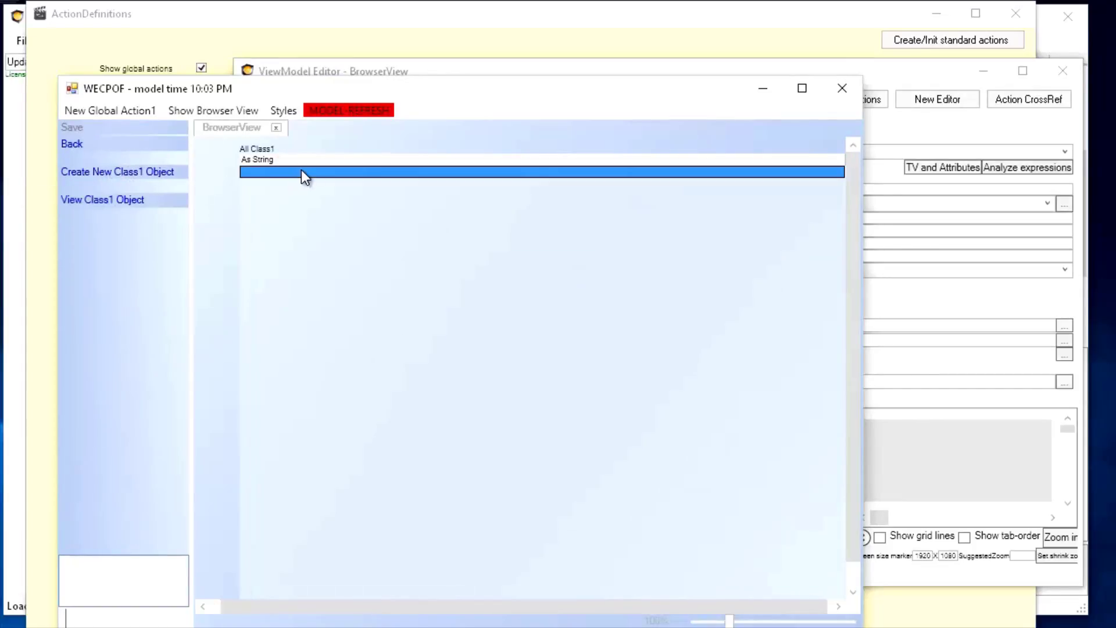
left_click(114, 201)
type("aaa")
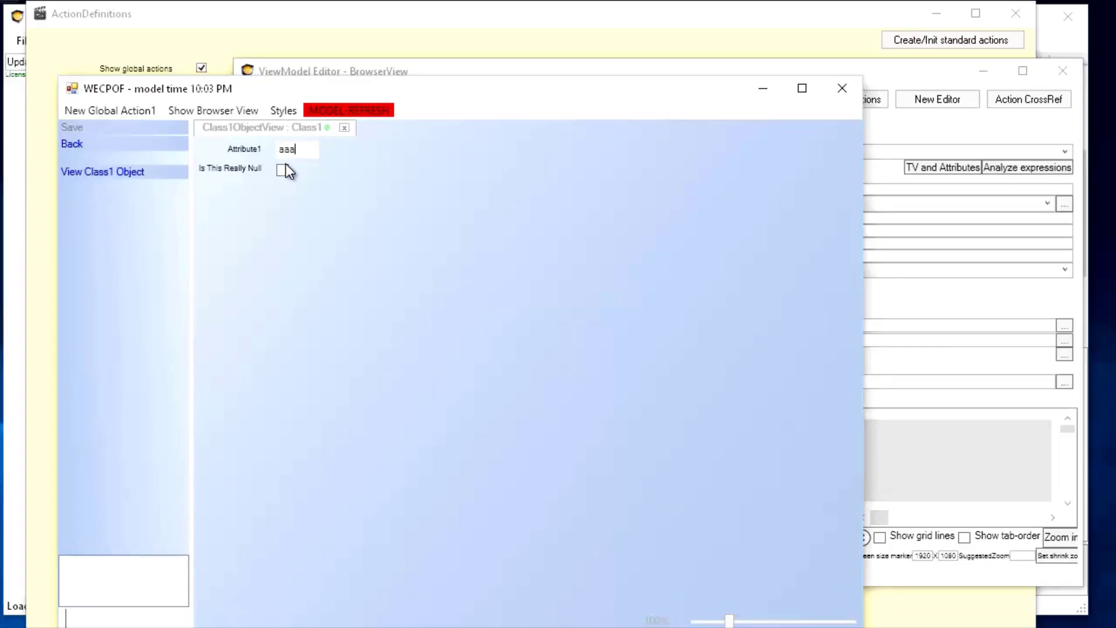
left_click(82, 145)
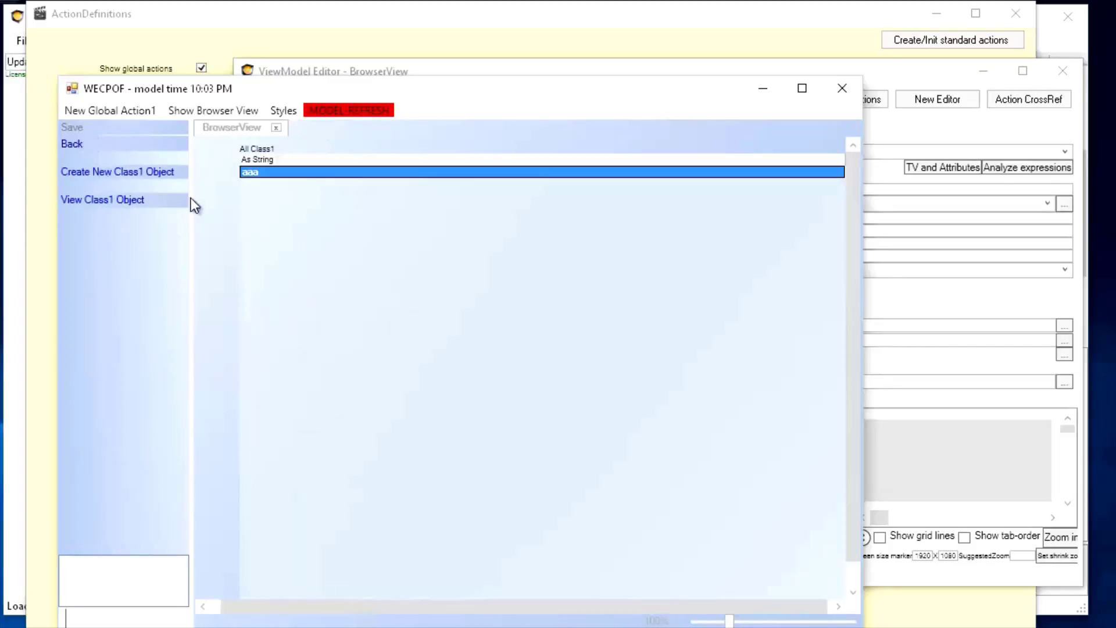
- Create a second Class1 object, set its Attribute1 to bbb in its object view, and go back to the list
left_click(96, 174)
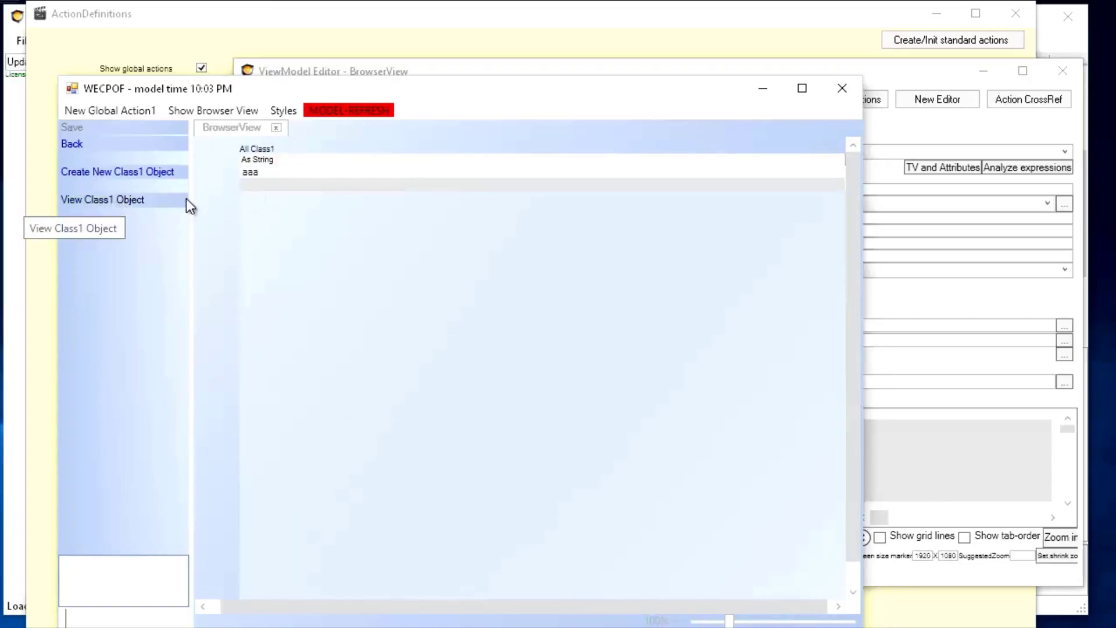
left_click(294, 184)
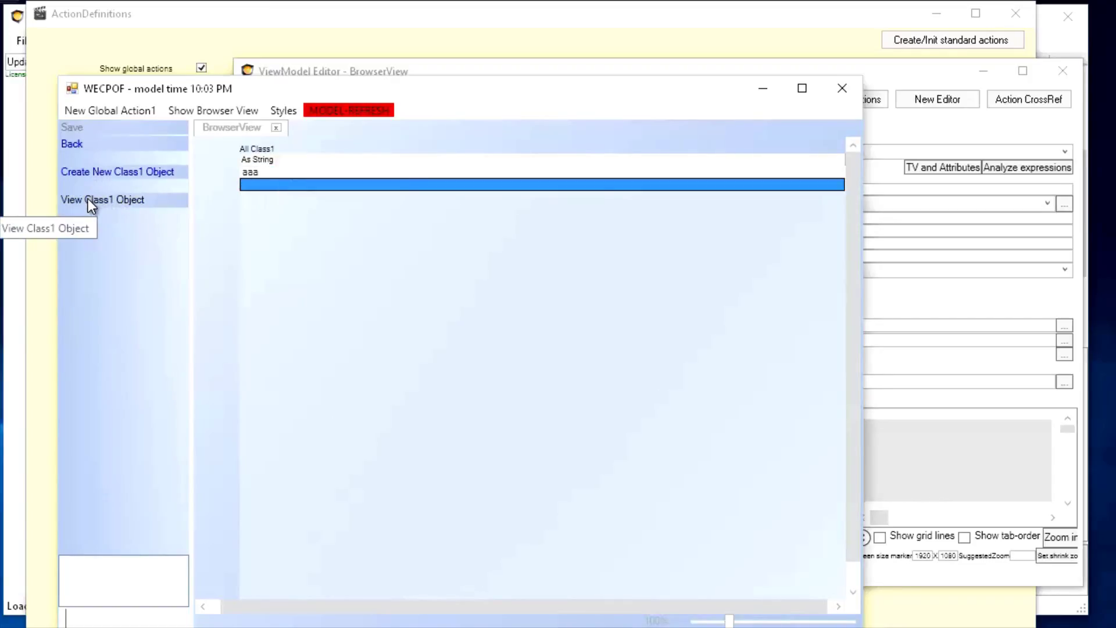
left_click(88, 198)
left_click(303, 154)
type("bbb")
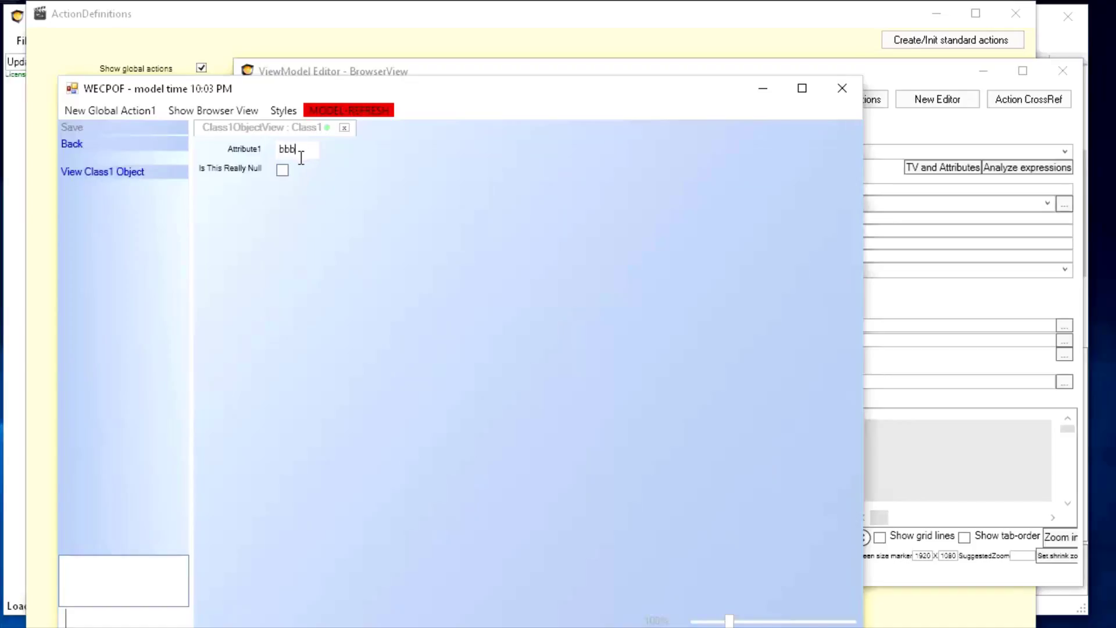
left_click(72, 144)
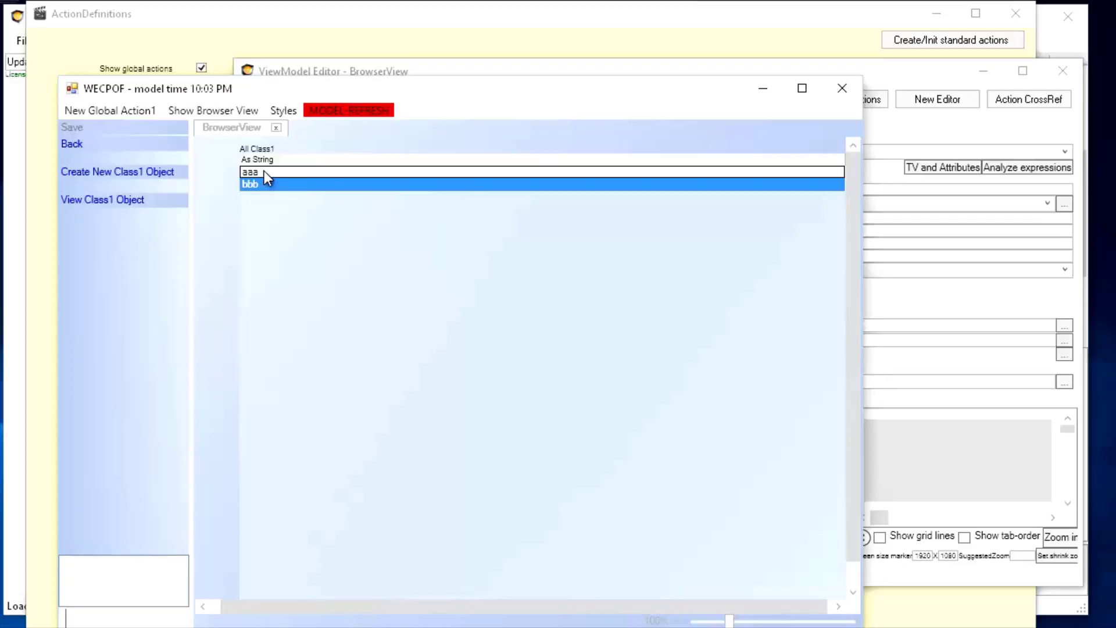
- Switch to MDriven Designer, check the model for errors, and move the window so the full report can be read
key("alt+Tab")
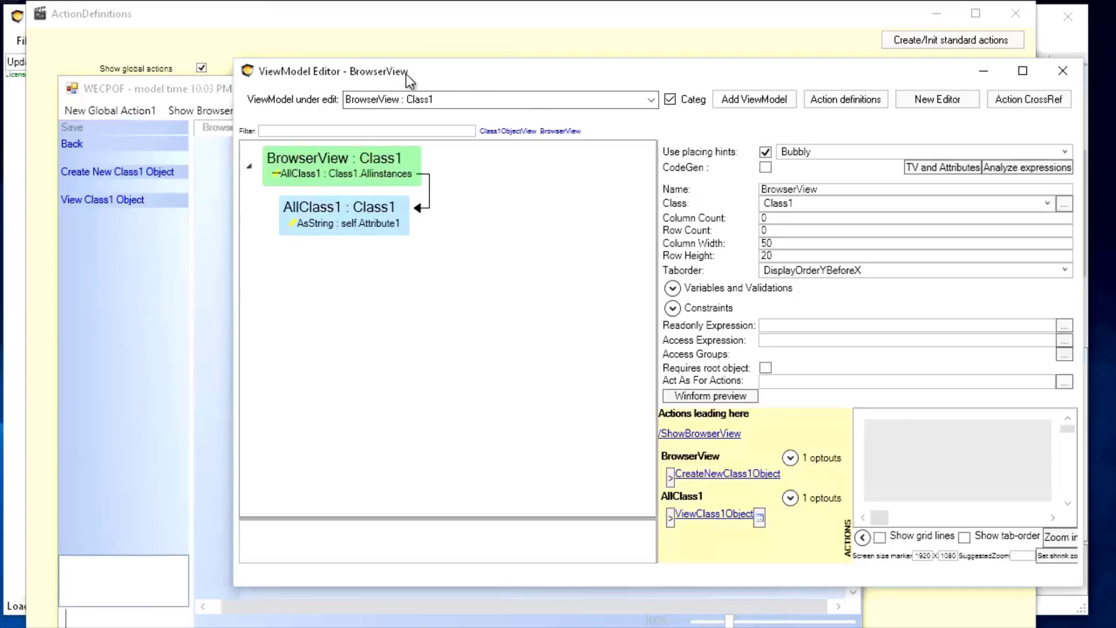
key("alt+Tab")
key("alt+Tab")
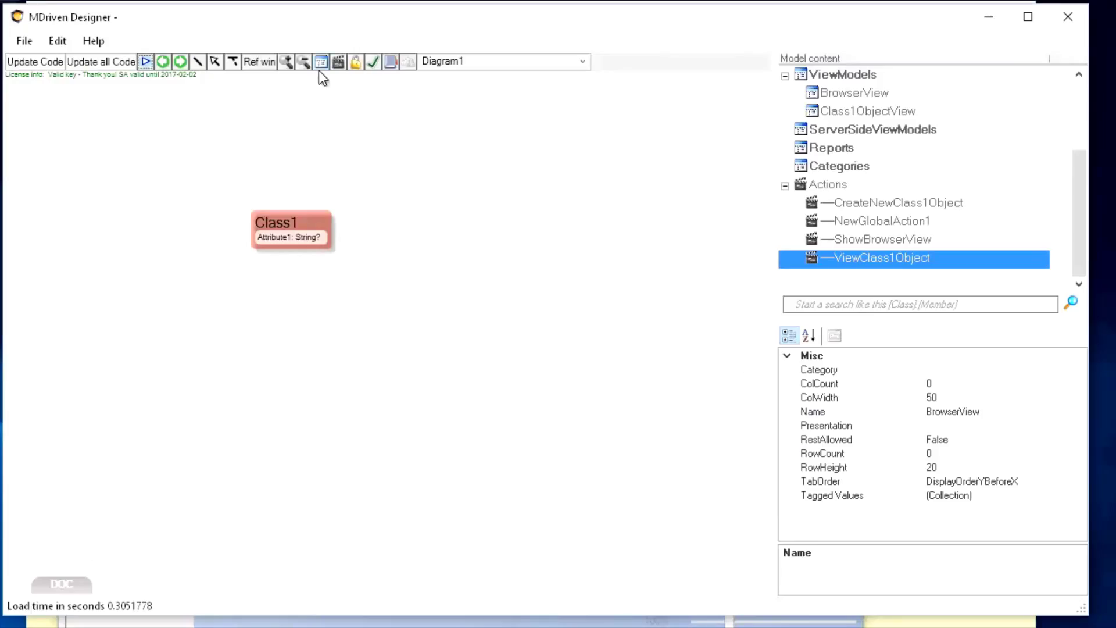
left_click(374, 60)
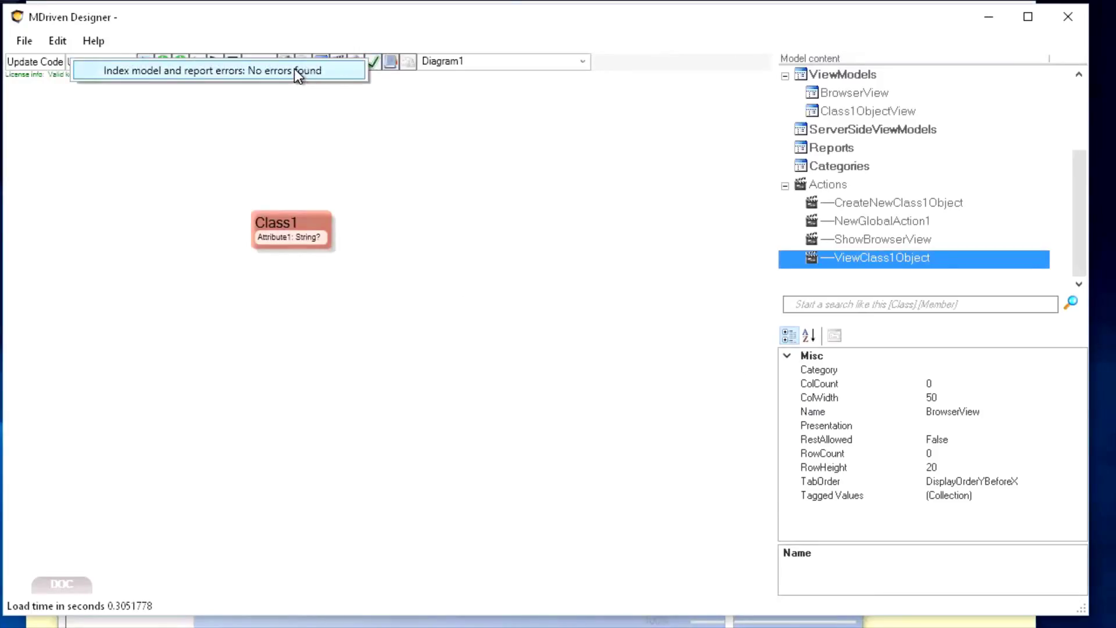
left_click(374, 62)
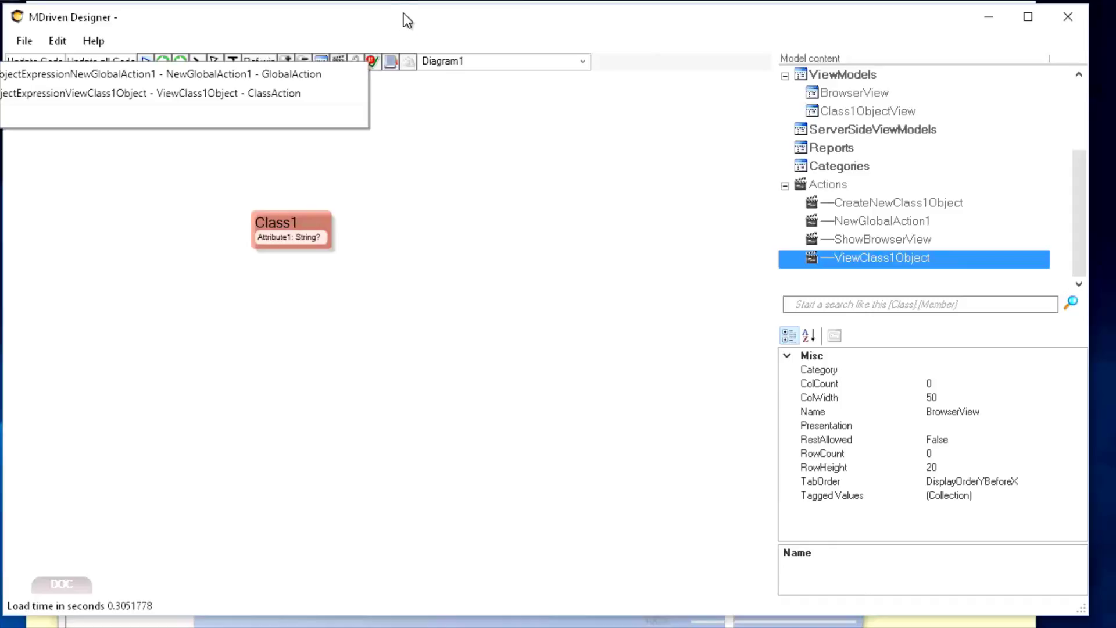
left_click_drag(399, 19, 1091, 45)
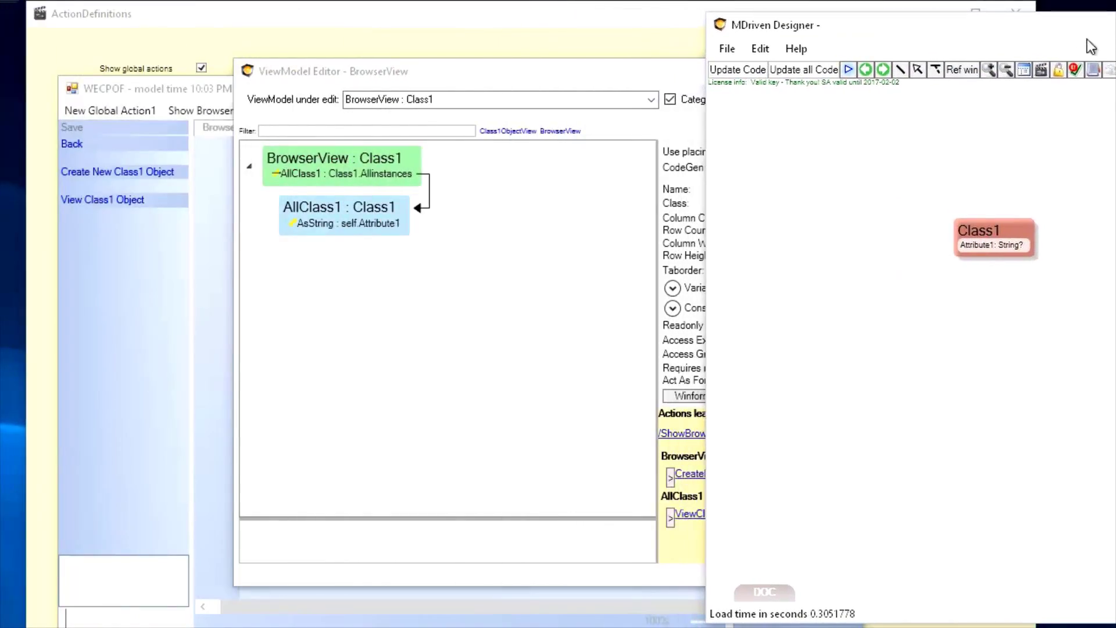
left_click(1076, 69)
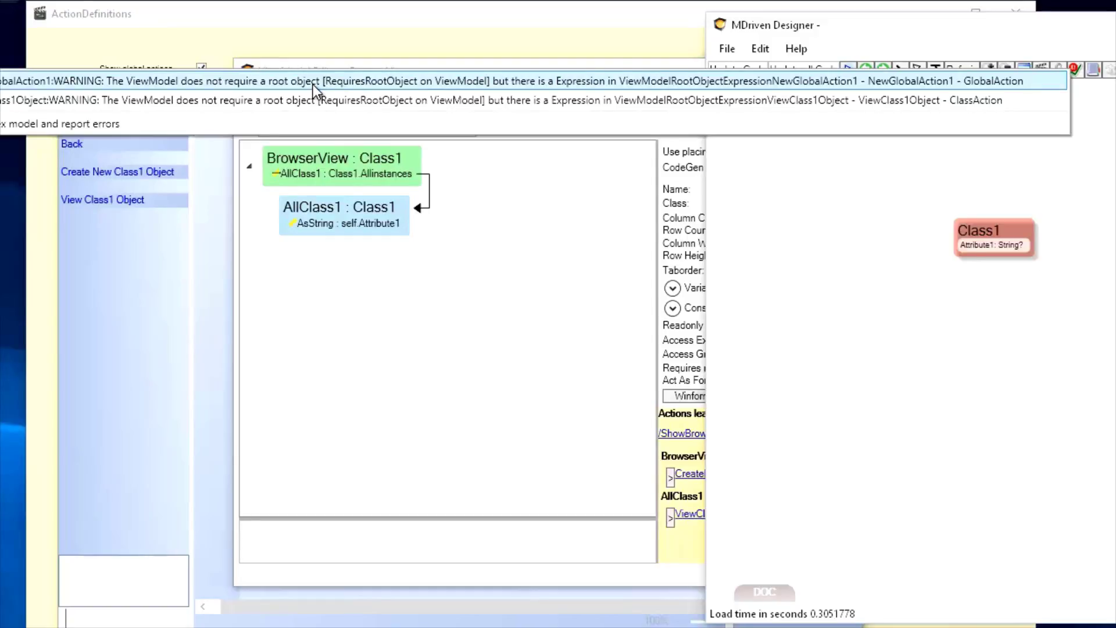
- Open NewGlobalAction1 from the error report, inspect the root object requirement of its Class1ObjectView view model, and return to the model designer
double_click(922, 82)
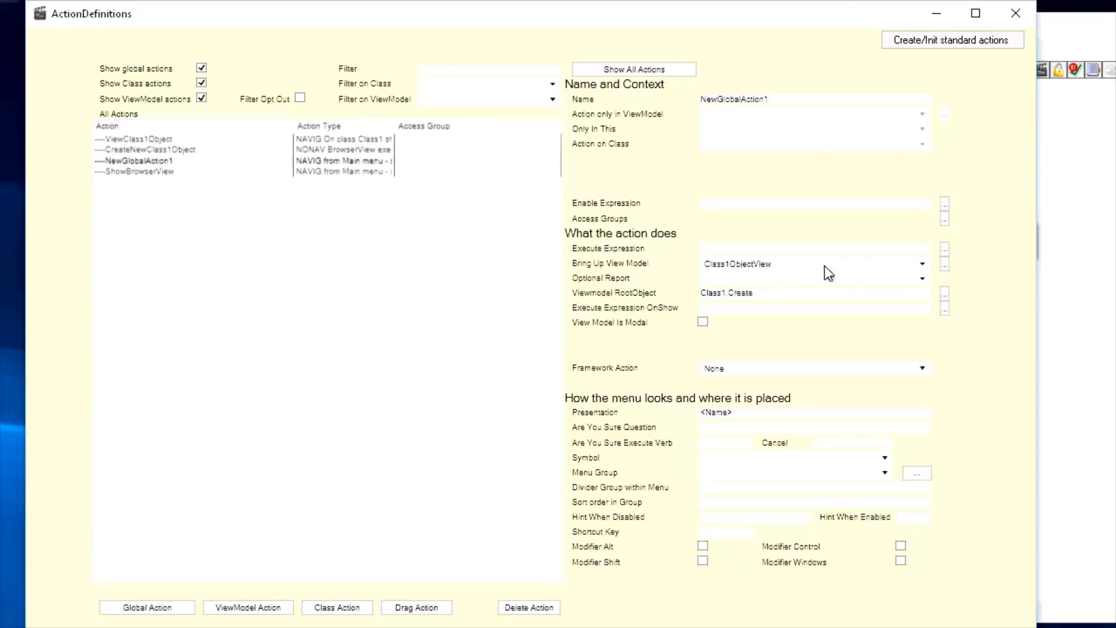
left_click(944, 264)
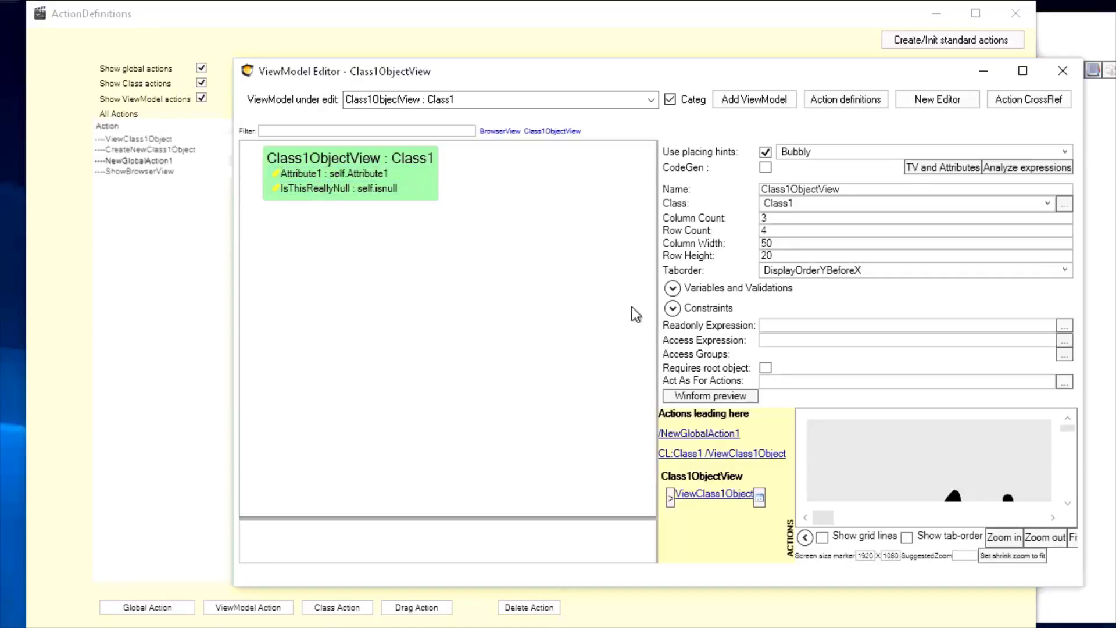
mouse_move(766, 370)
left_click(1102, 154)
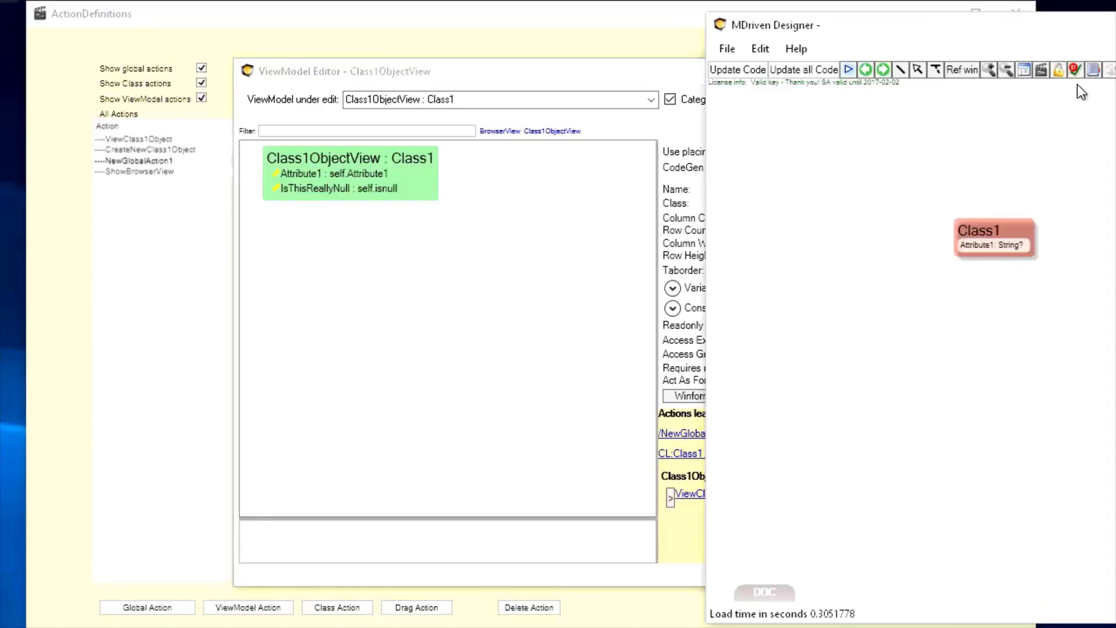
- Recheck the model for errors and bring the ActionDefinitions window forward so the action settings can be read
left_click(1077, 69)
left_click_drag(936, 27, 254, 25)
key("alt+Tab")
key("Tab")
key("Tab")
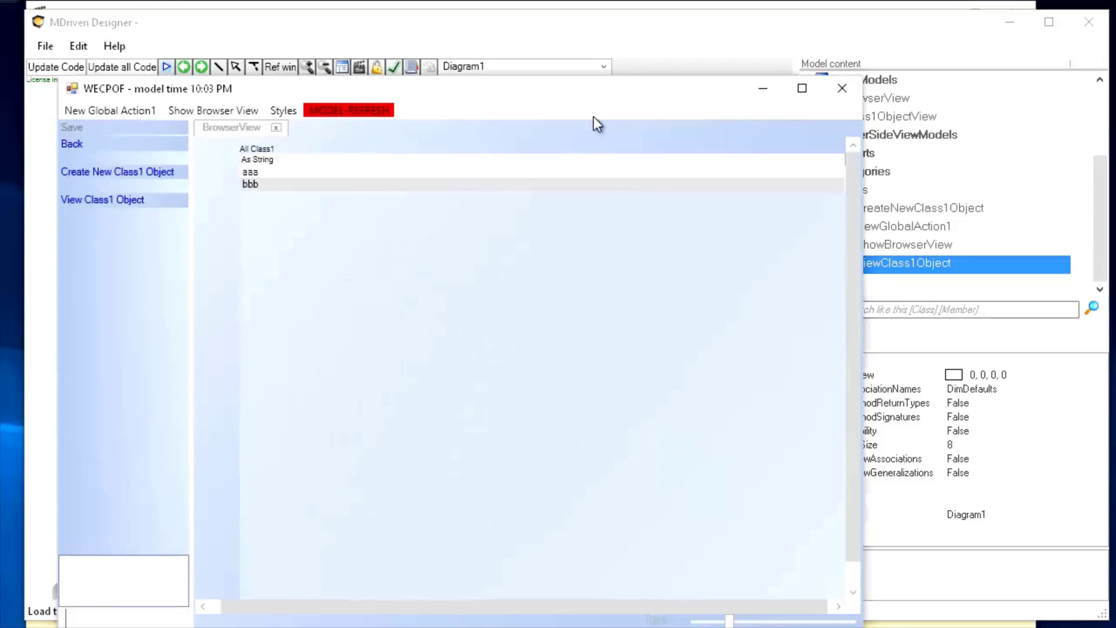
key("alt+Tab")
key("alt+Tab")
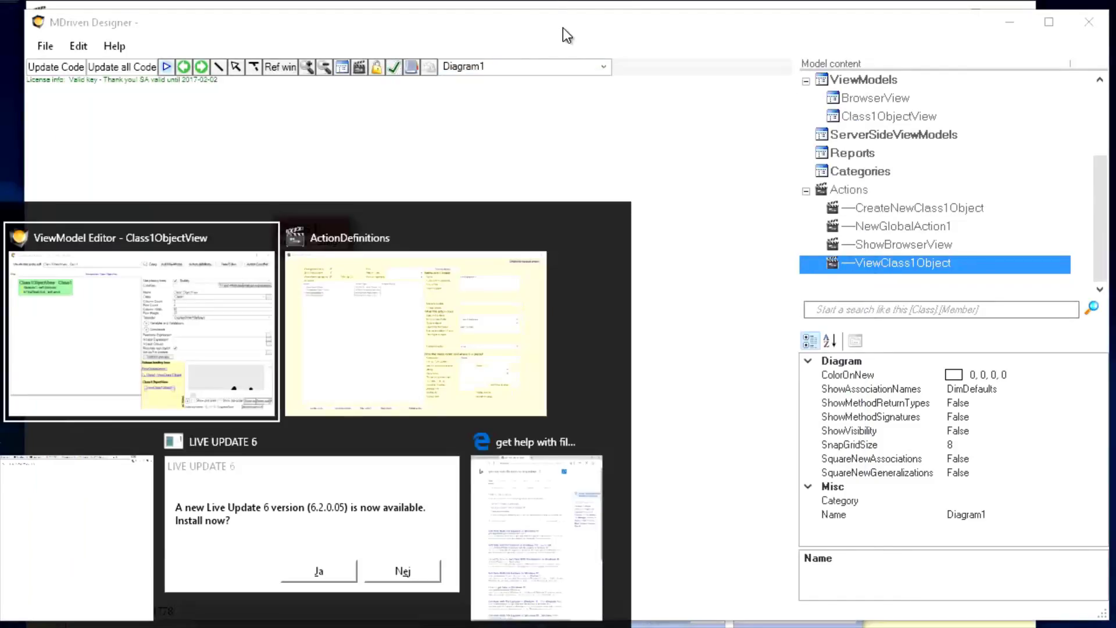
key("Tab")
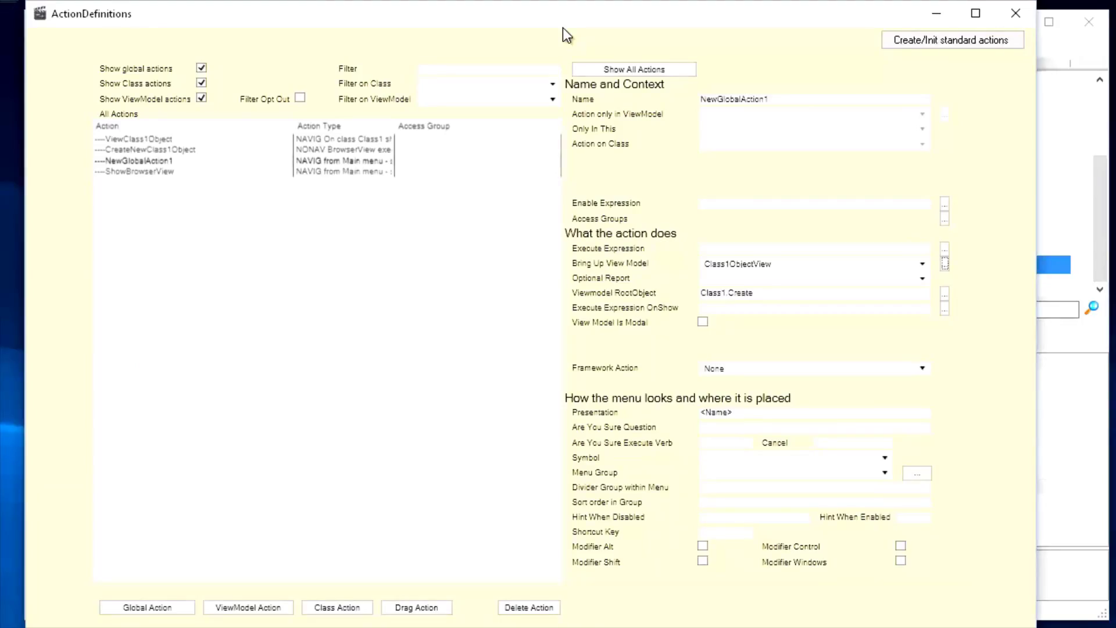
left_click(785, 627)
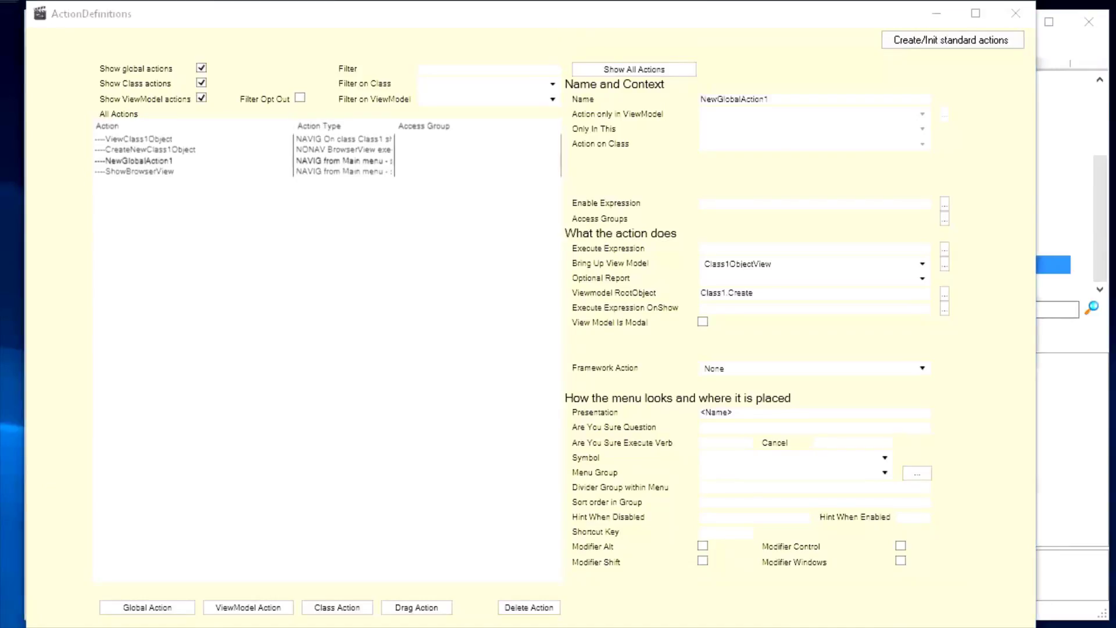
left_click_drag(235, 22, 536, 32)
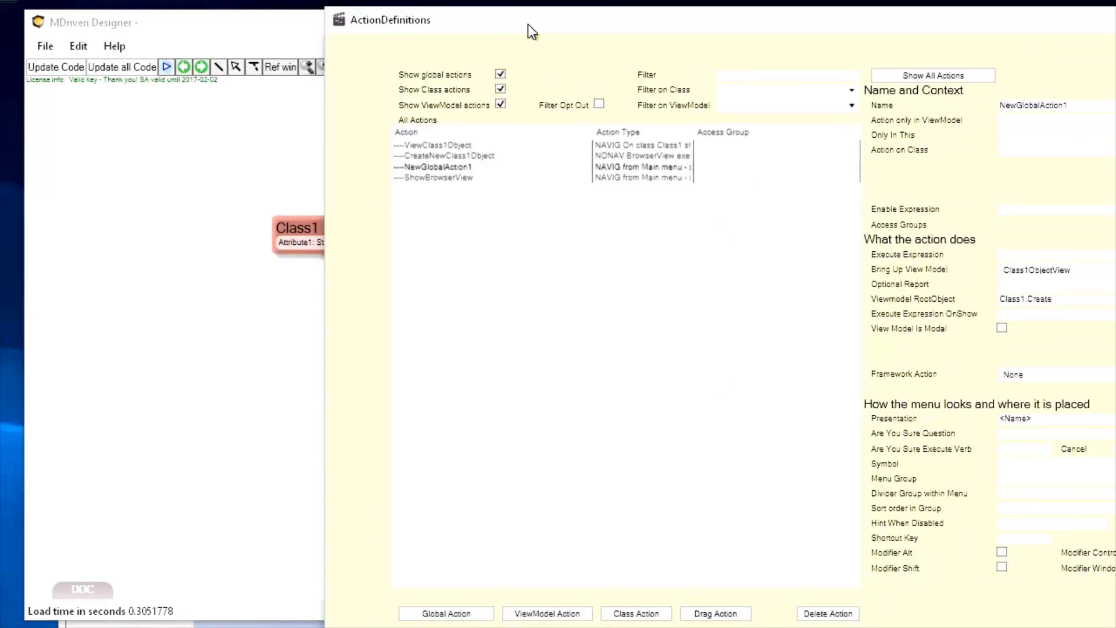
left_click_drag(528, 23, 336, 22)
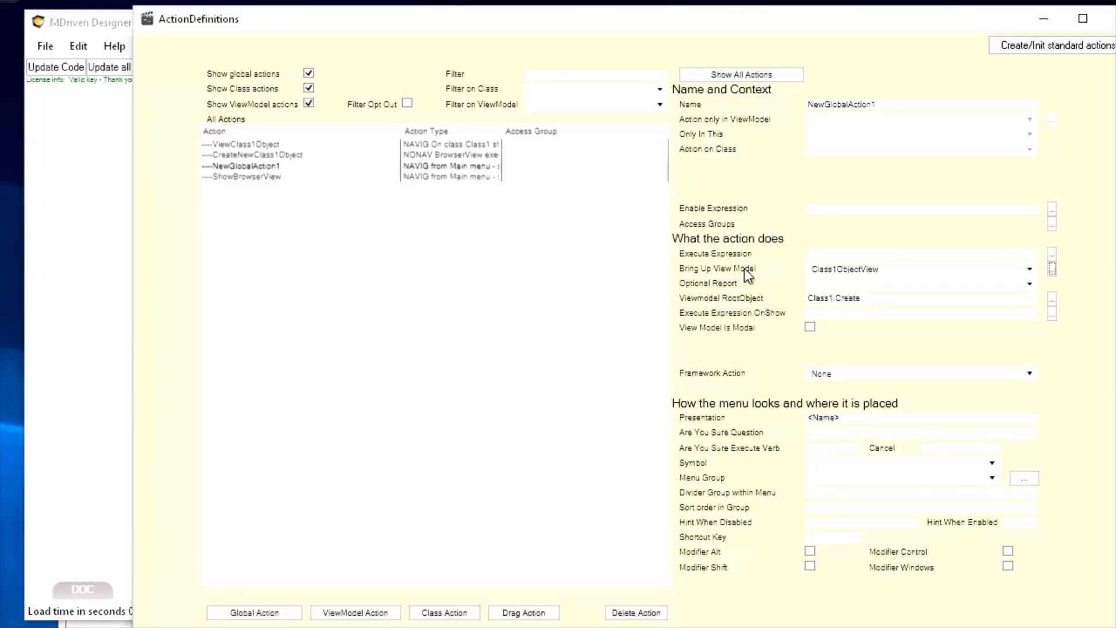
- Open the Execute Expression OnShow of the ViewClass1Object action in the expression editor
left_click(256, 176)
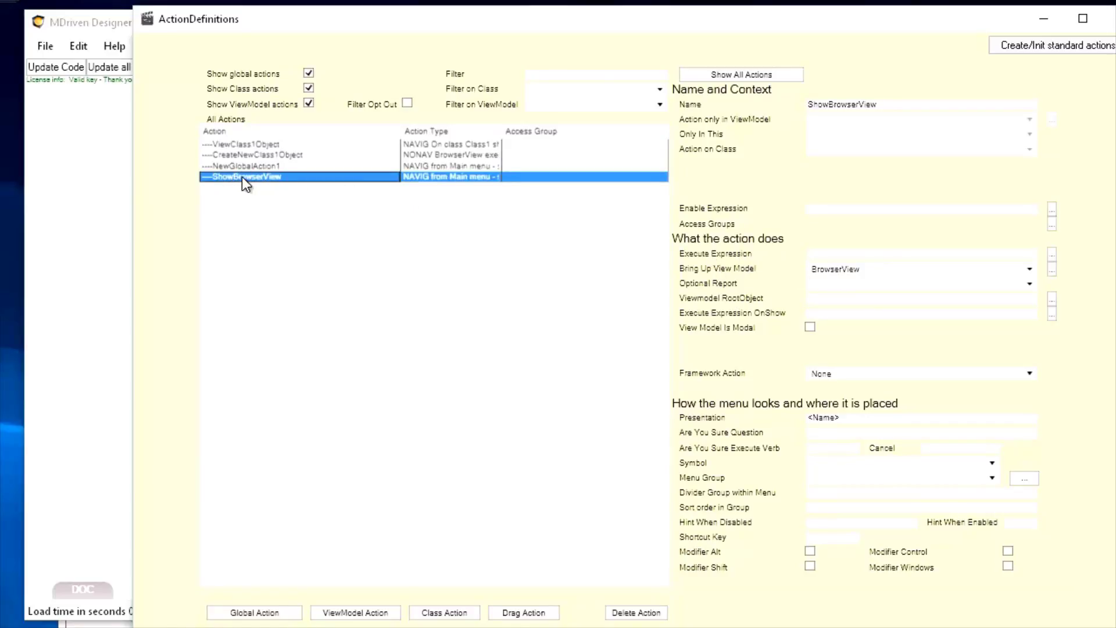
left_click(243, 145)
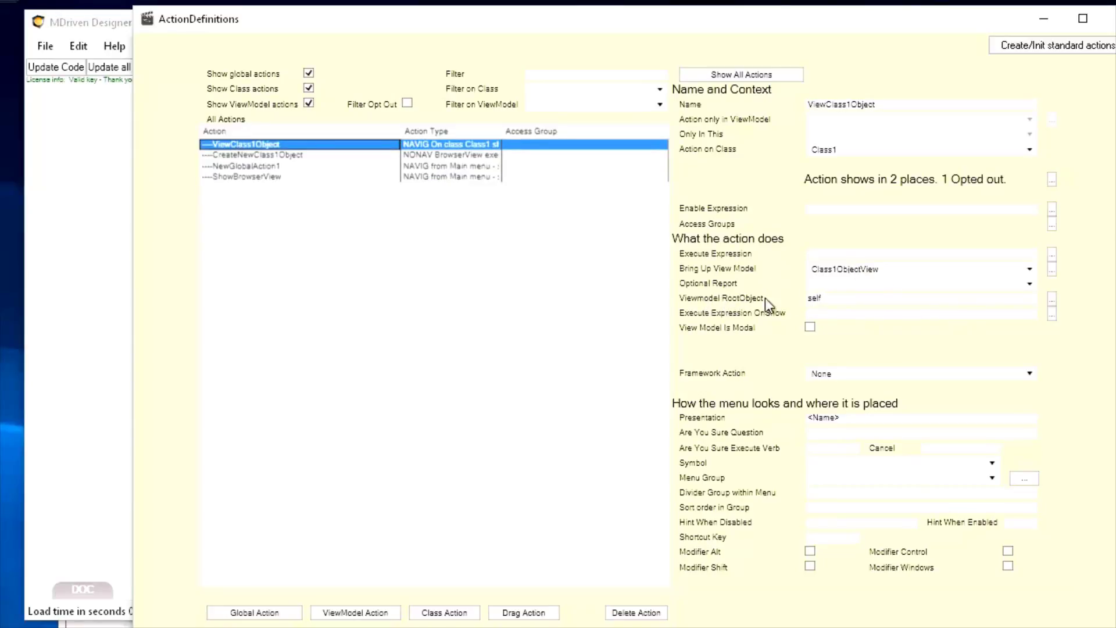
left_click(825, 314)
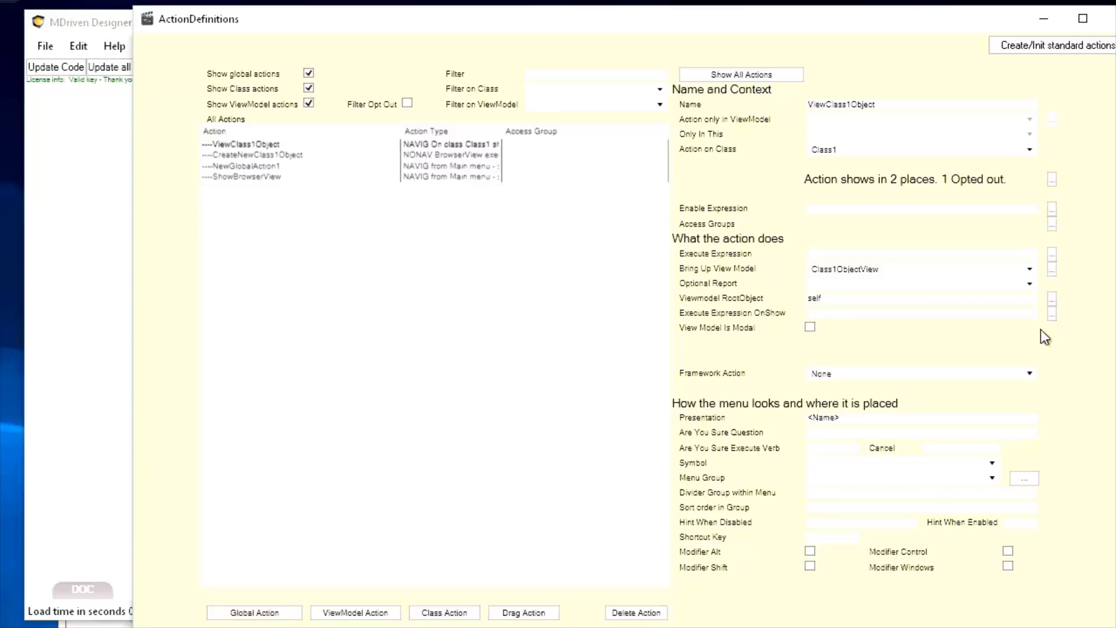
left_click(1053, 314)
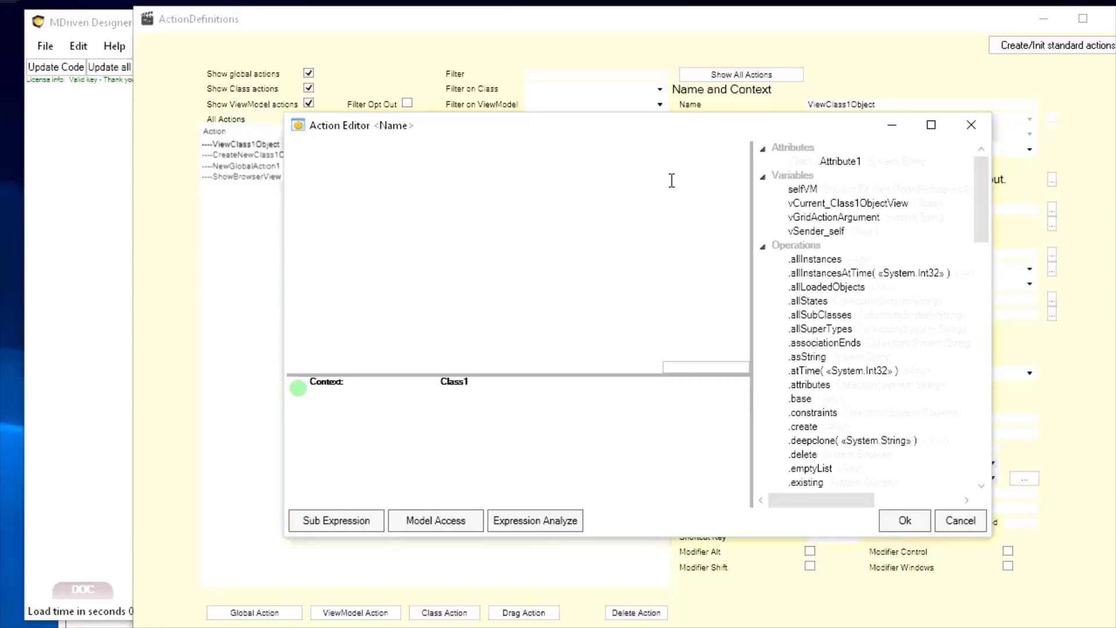
type("self")
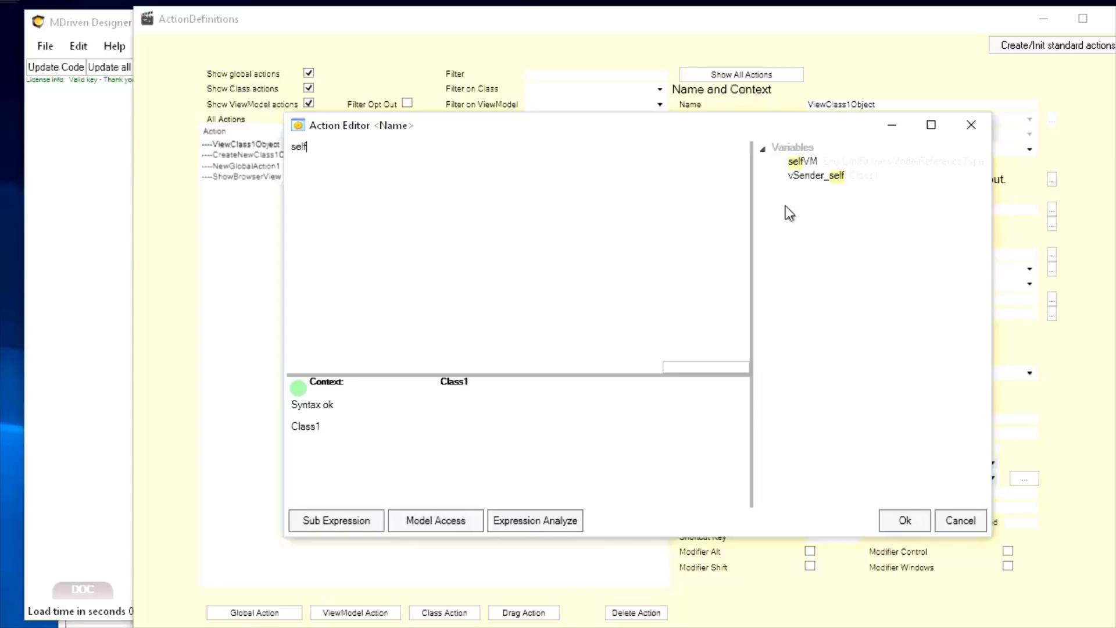
left_click(819, 184)
left_click_drag(753, 126, 720, 155)
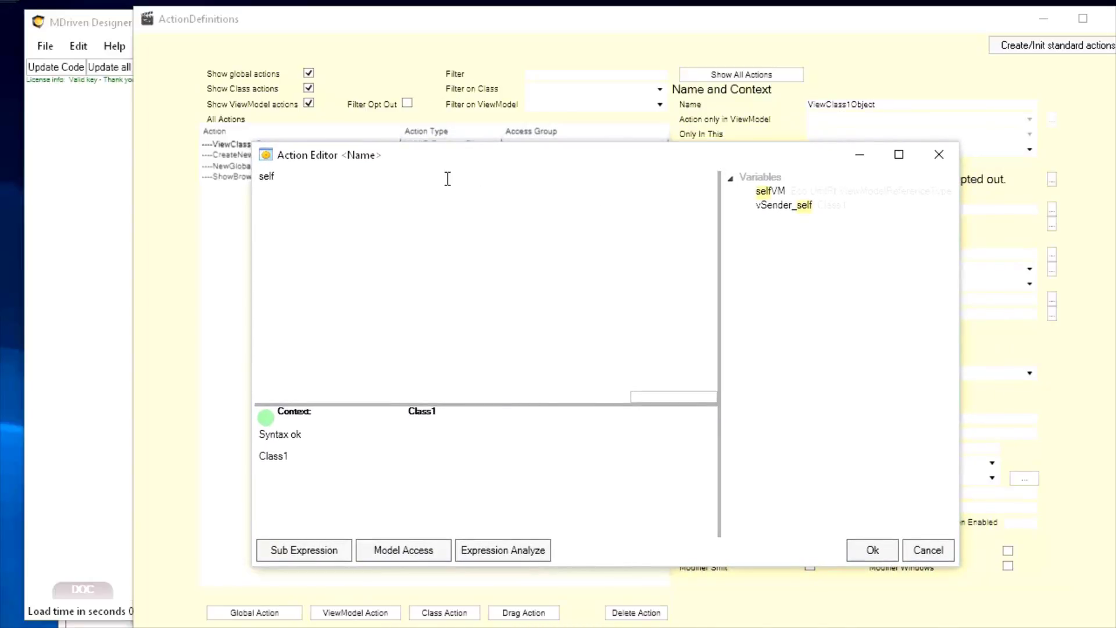
left_click_drag(309, 186, 196, 177)
key("Delete")
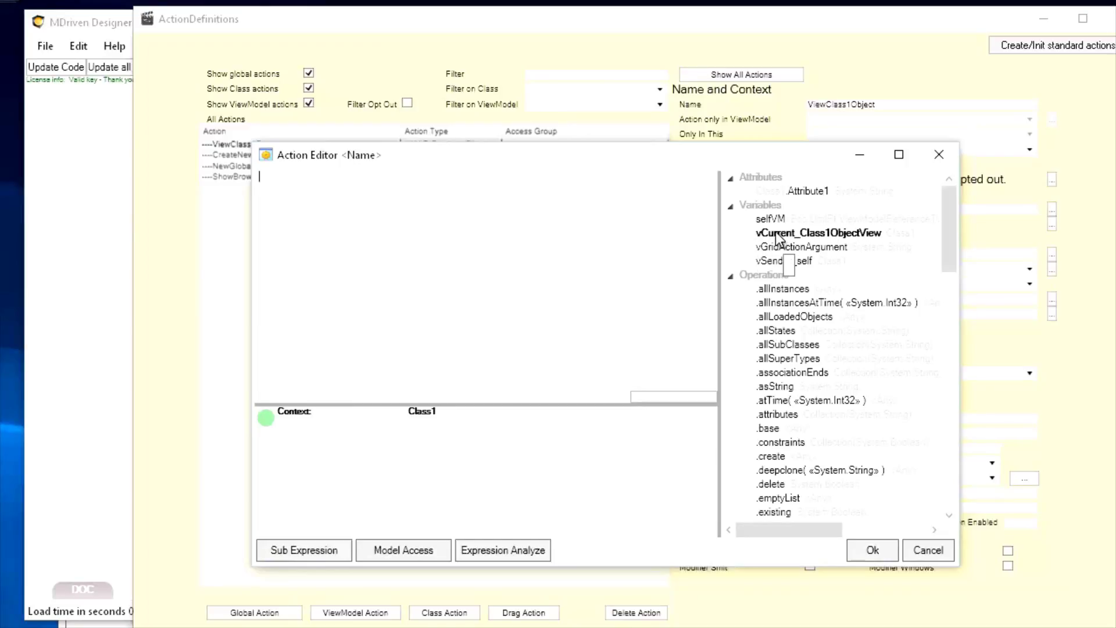
- Enter vSender_self.Attribute1 as the start of the OnShow expression, using the variable for the calling view's object
left_click_drag(468, 161, 510, 166)
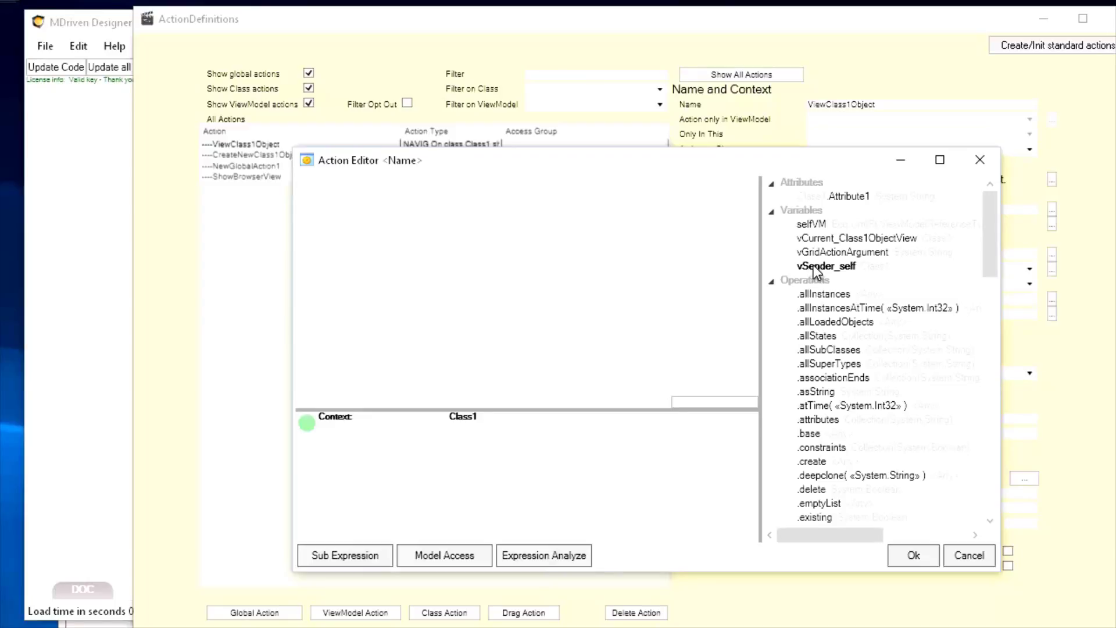
left_click_drag(794, 165, 552, 305)
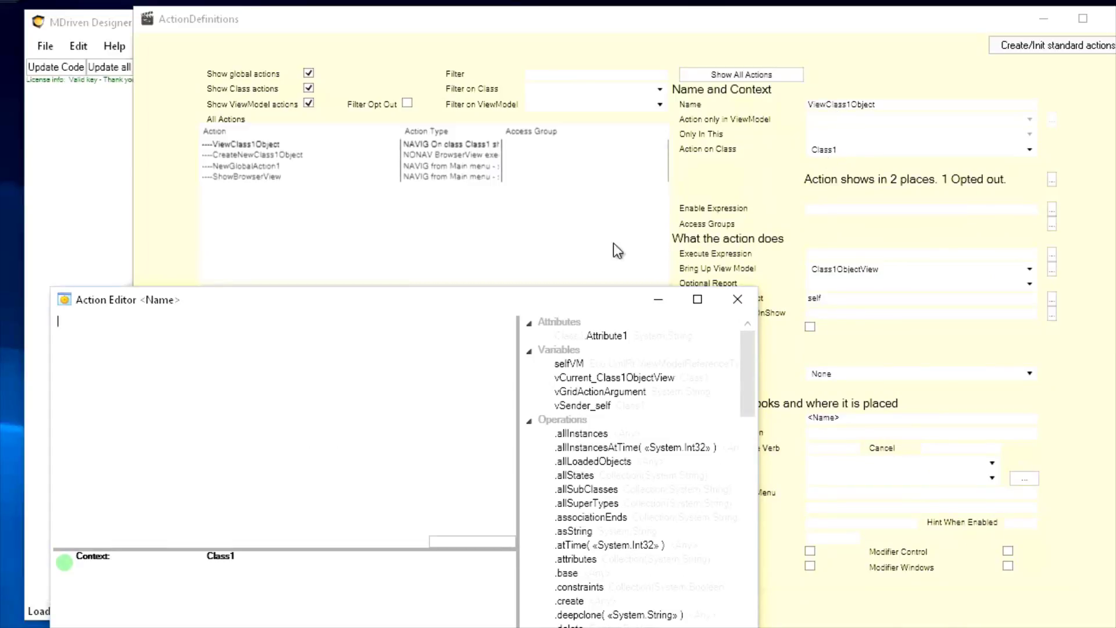
left_click_drag(414, 300, 566, 233)
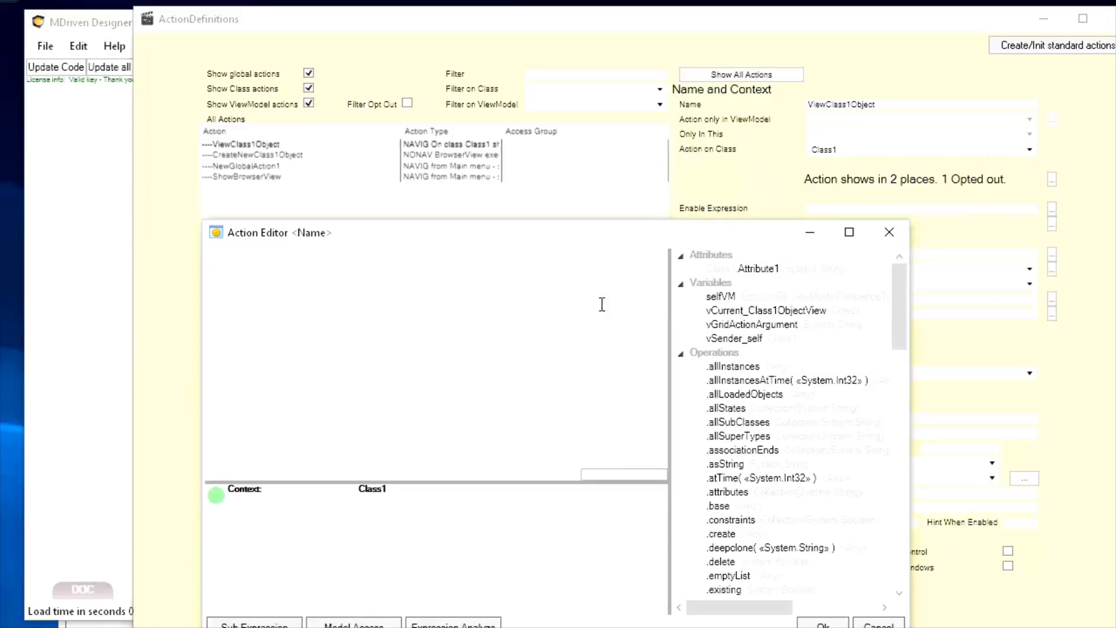
double_click(734, 338)
left_click(298, 259)
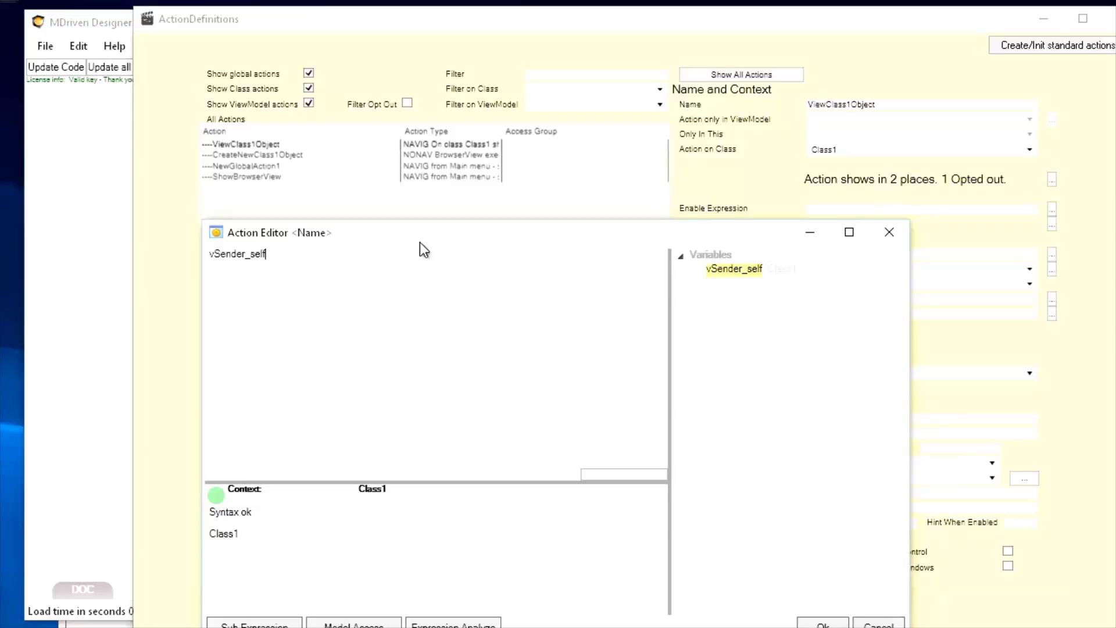
type(".")
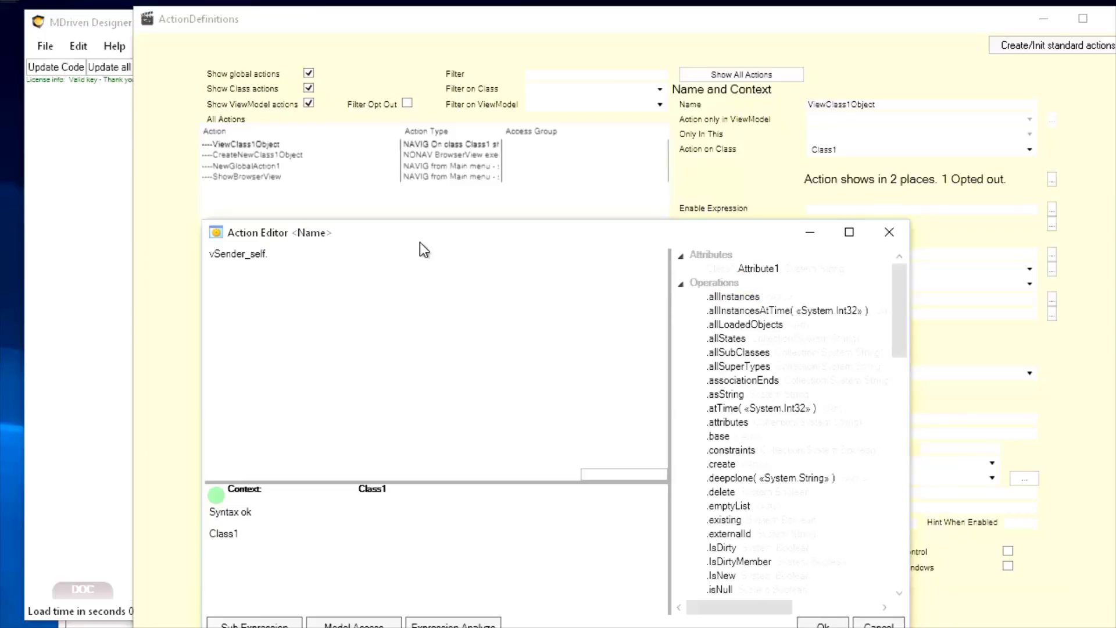
type("Attr")
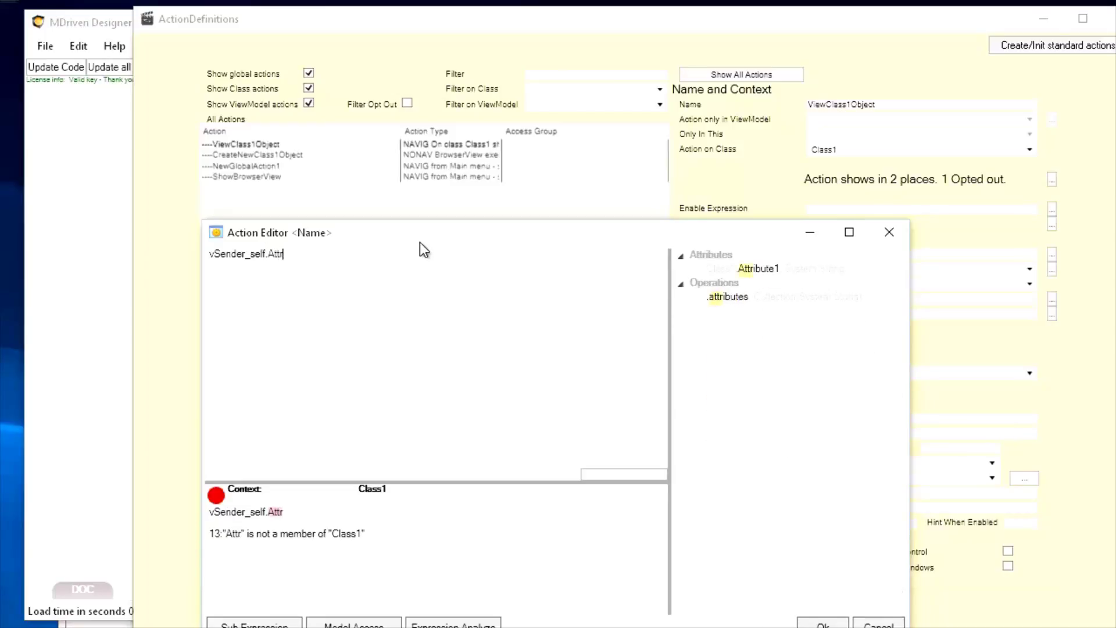
double_click(759, 269)
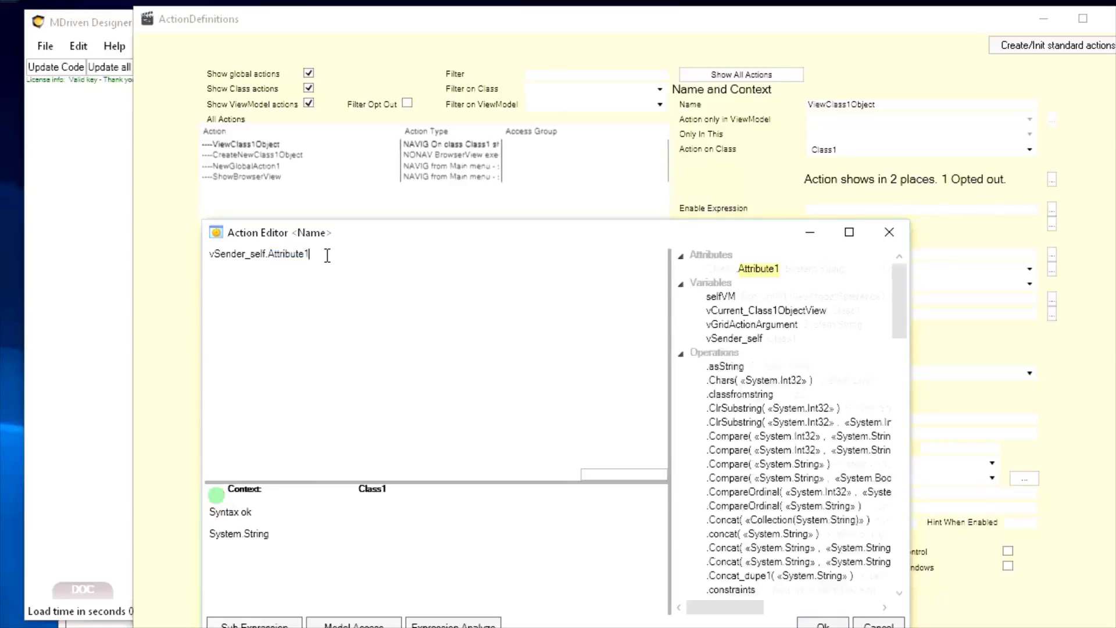
- Complete the OnShow expression as vSender_self.Attribute1:=vSender_self.Attribute1+'1' and accept it
left_click_drag(326, 256, 185, 259)
key("ctrl+c")
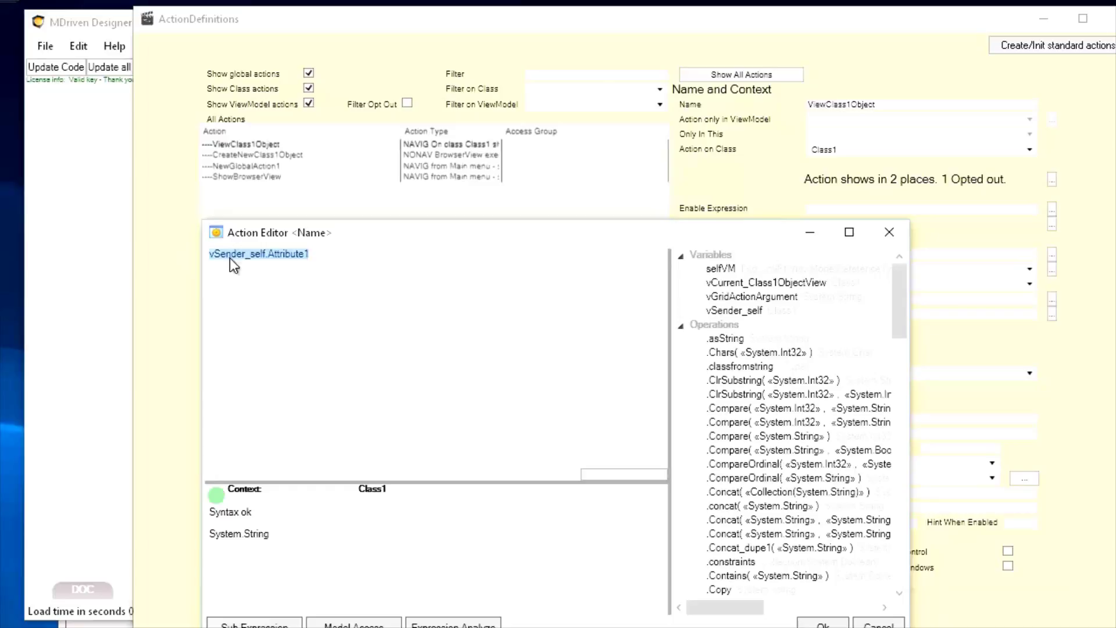
left_click(338, 254)
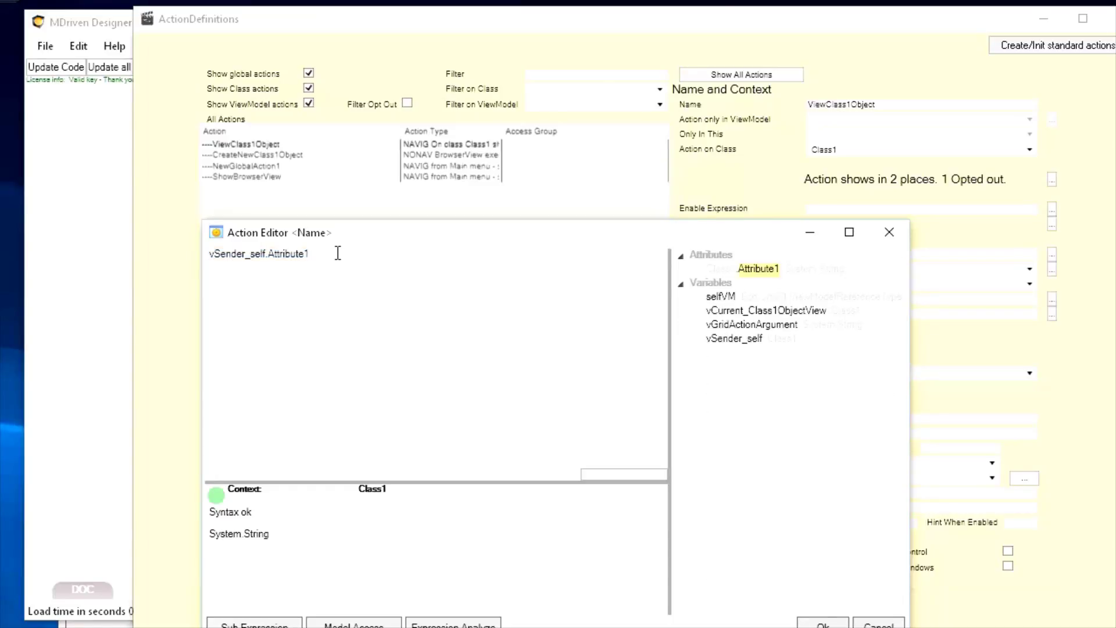
type(":=")
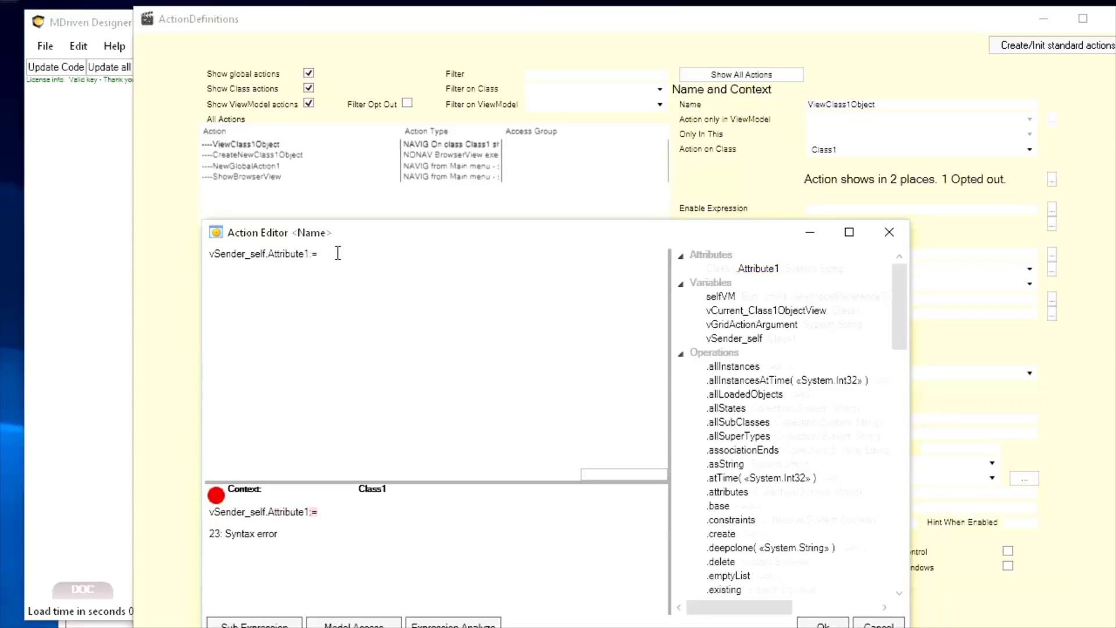
key("ctrl+v")
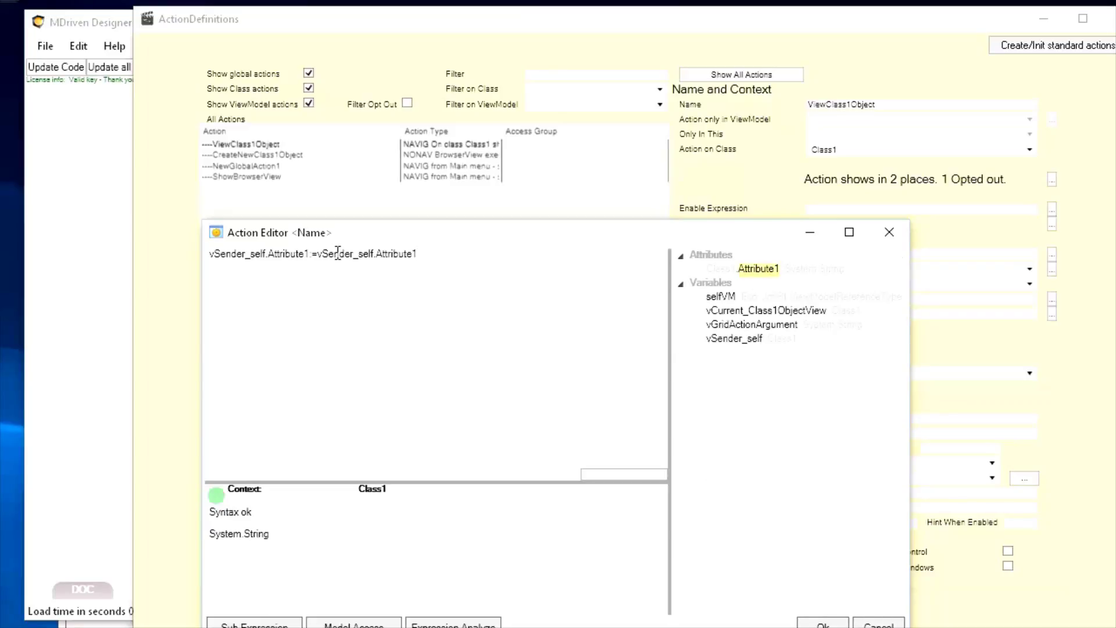
type("+'")
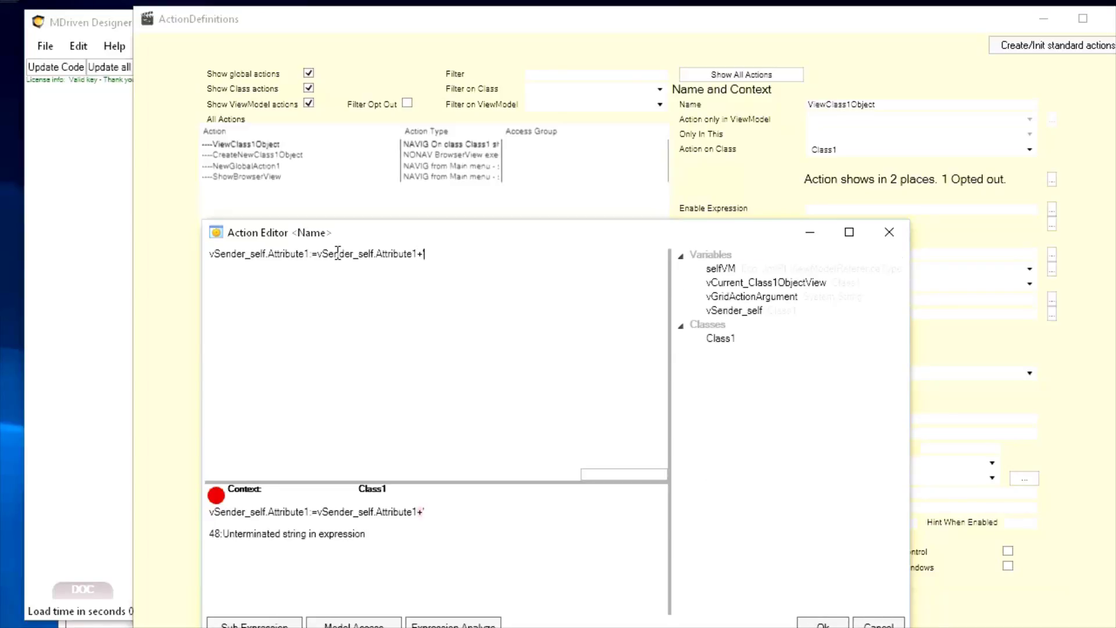
type("1'")
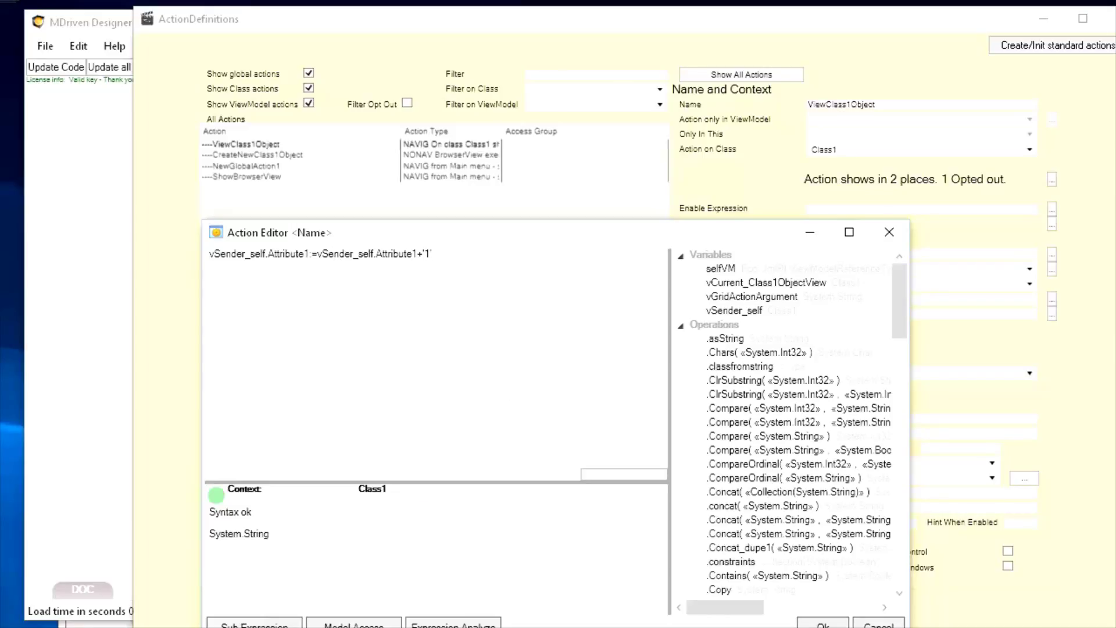
left_click_drag(628, 221, 631, 138)
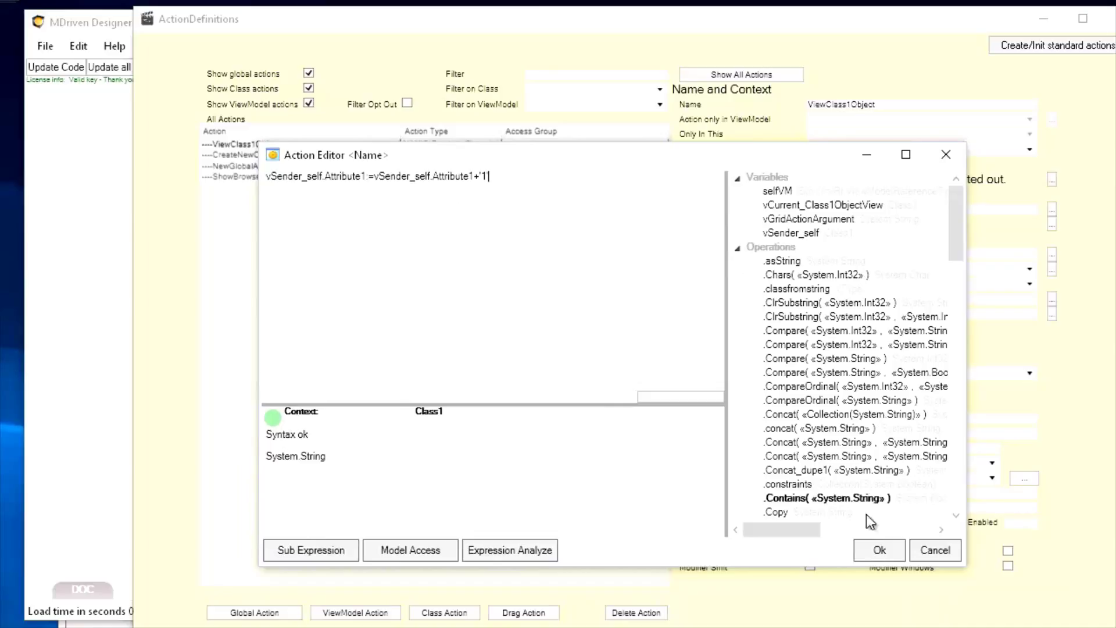
left_click(872, 550)
- Switch to the running WECPOF prototype, refresh its model and show the browser view
key("alt+Tab")
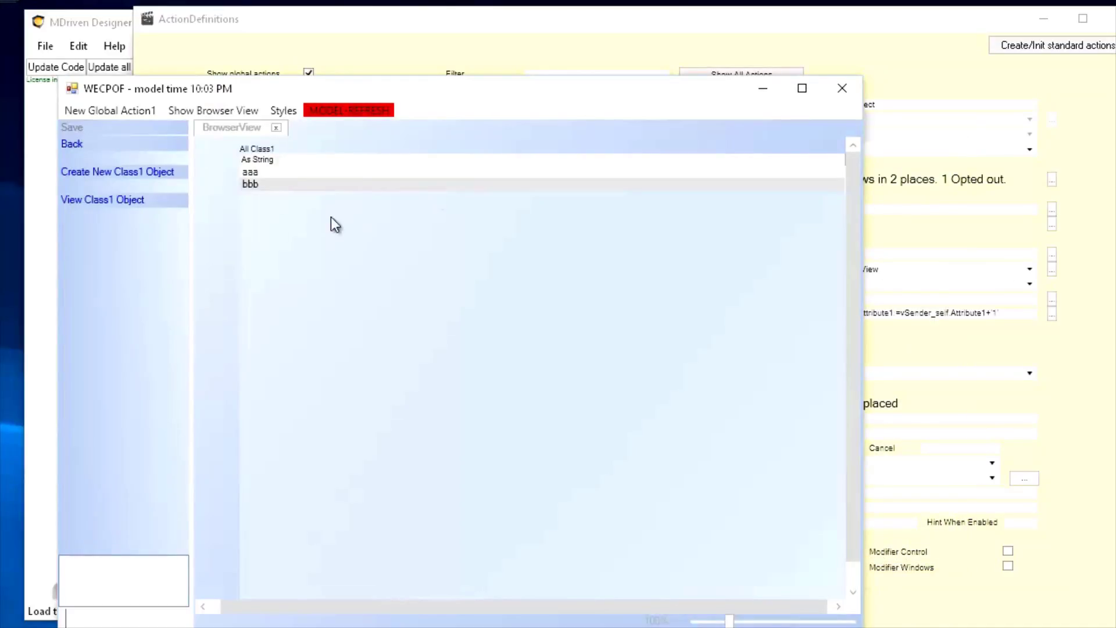
left_click(347, 111)
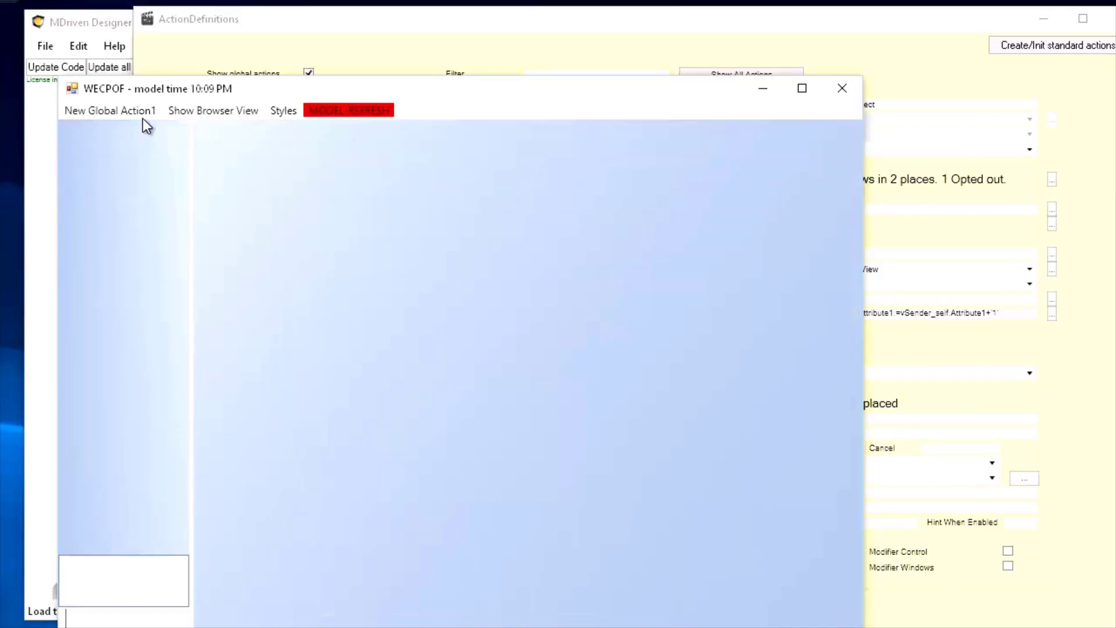
left_click(208, 112)
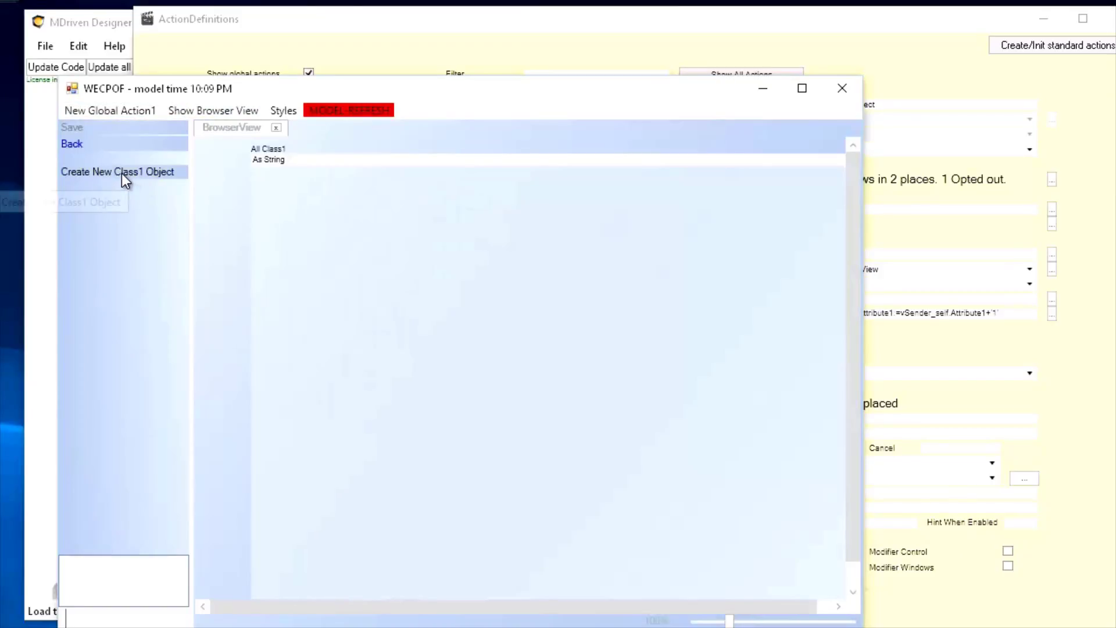
- Create a Class1 object, open its object view, go back to the list and view the object a second time
left_click(122, 174)
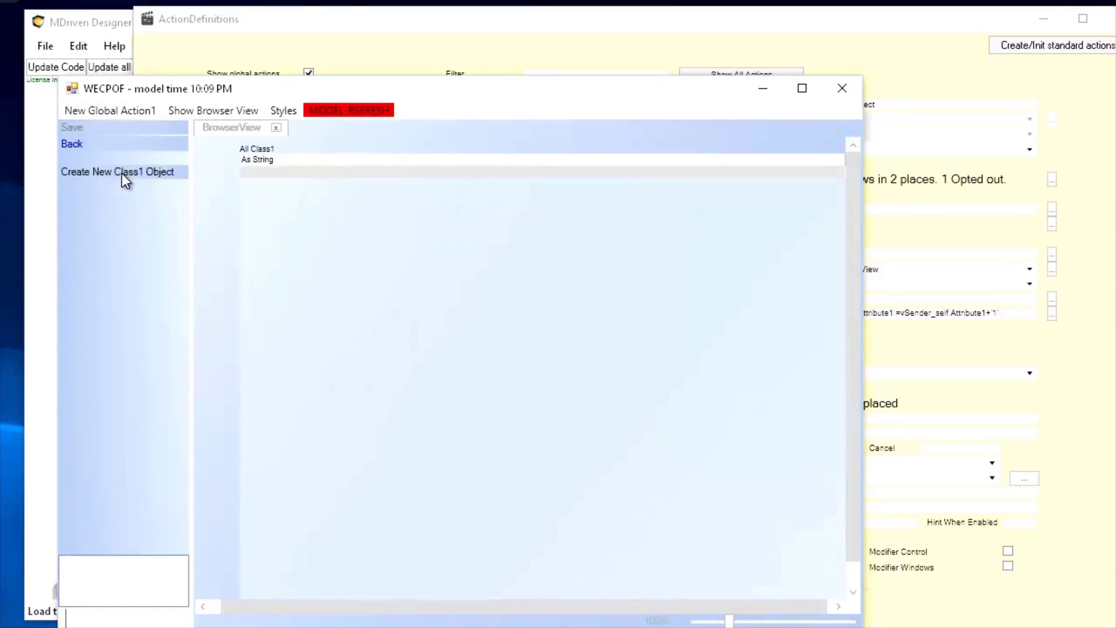
left_click(278, 172)
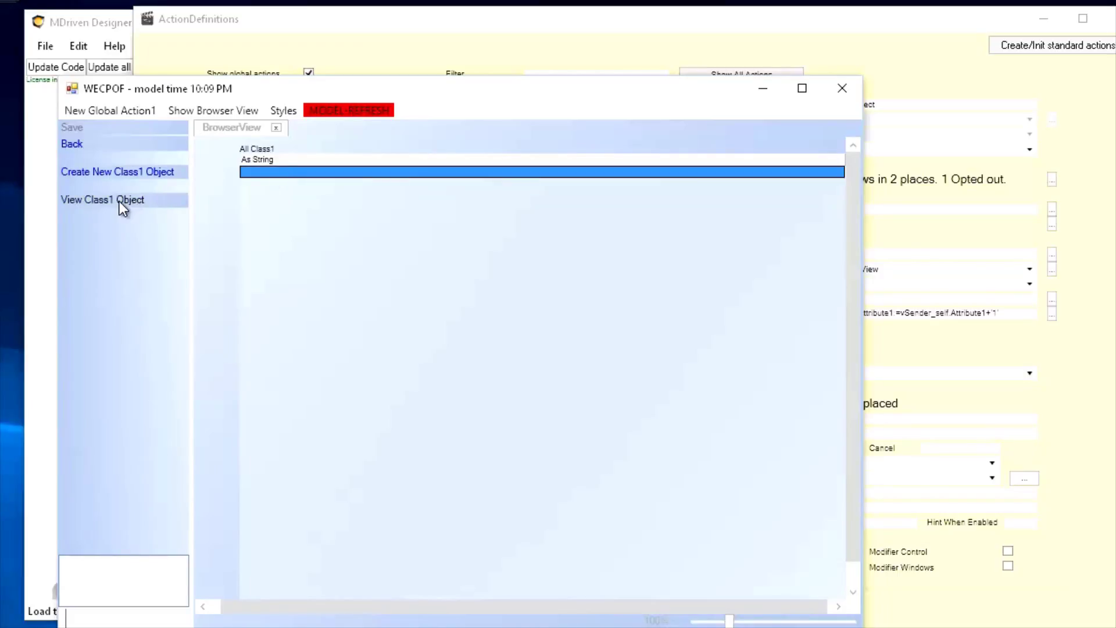
double_click(306, 172)
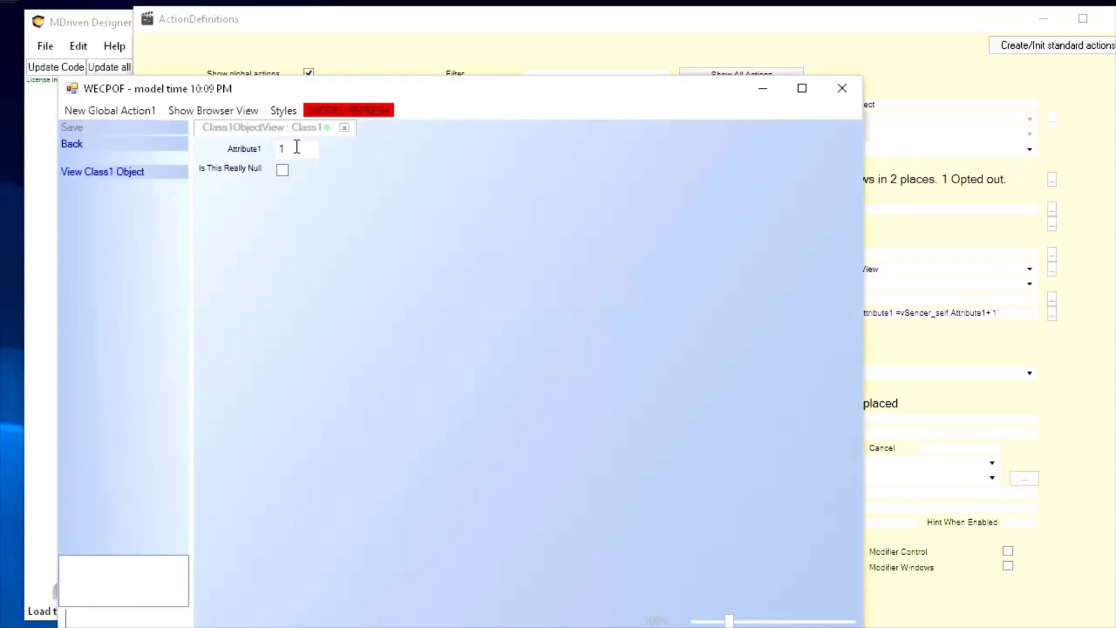
left_click(82, 145)
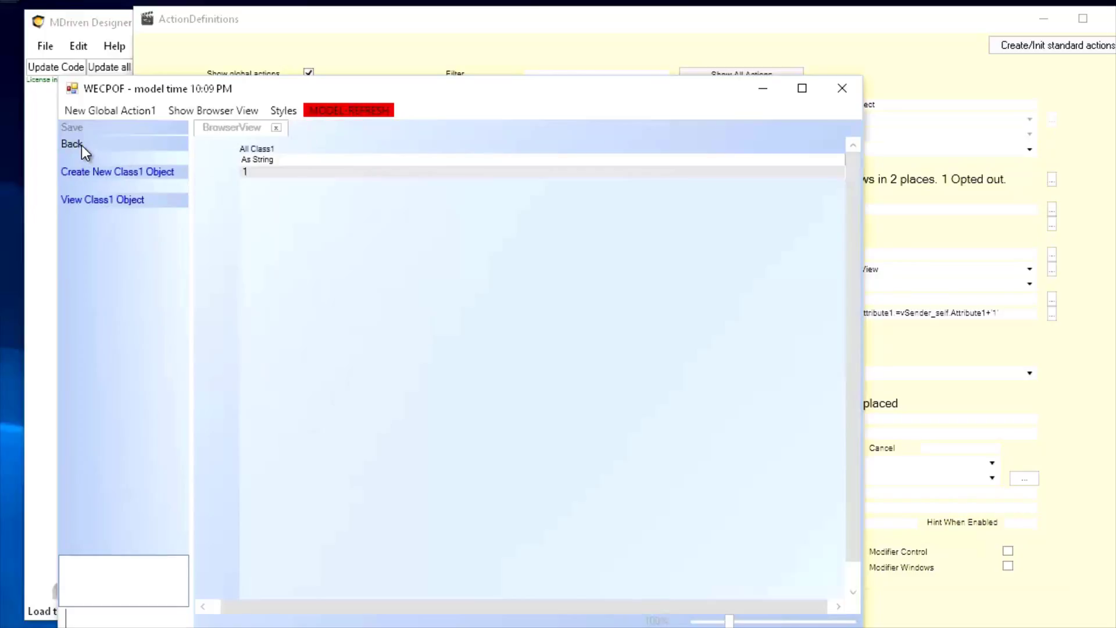
left_click(106, 200)
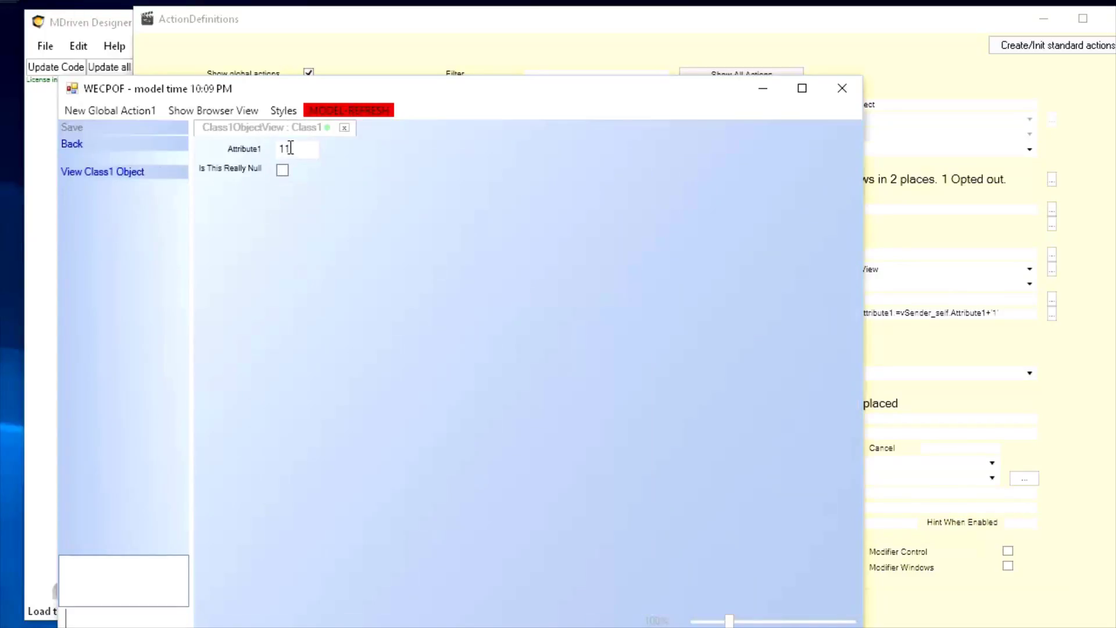
- Reopen the Class1 object's view from the browser list, and inspect the Viewmodel RootObject expression of the ViewClass1Object action in ActionDefinitions
left_click(82, 149)
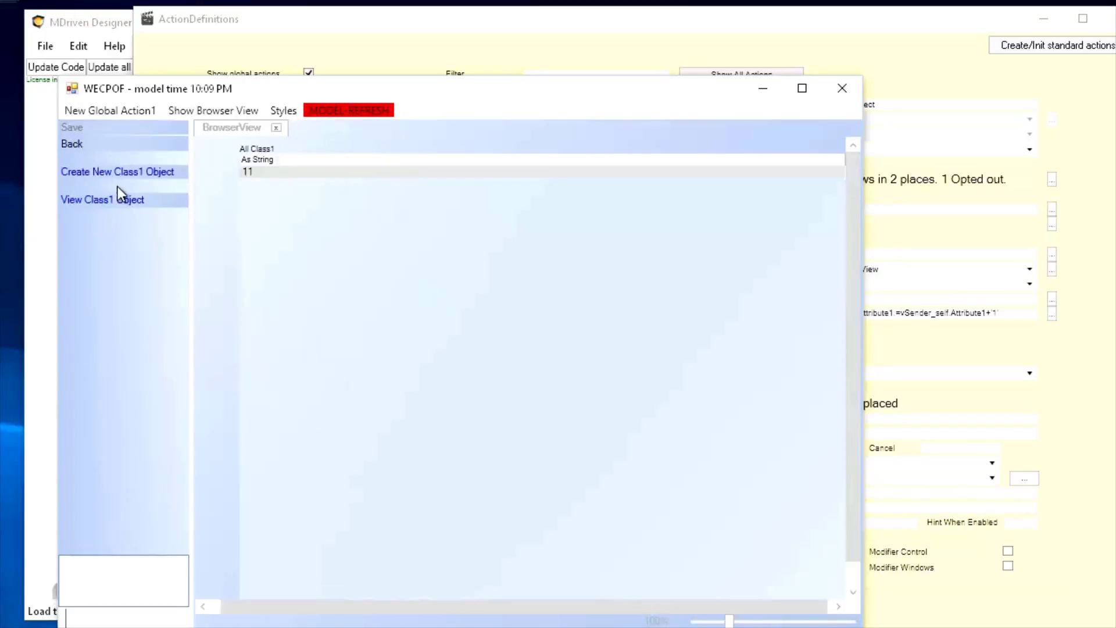
left_click(104, 200)
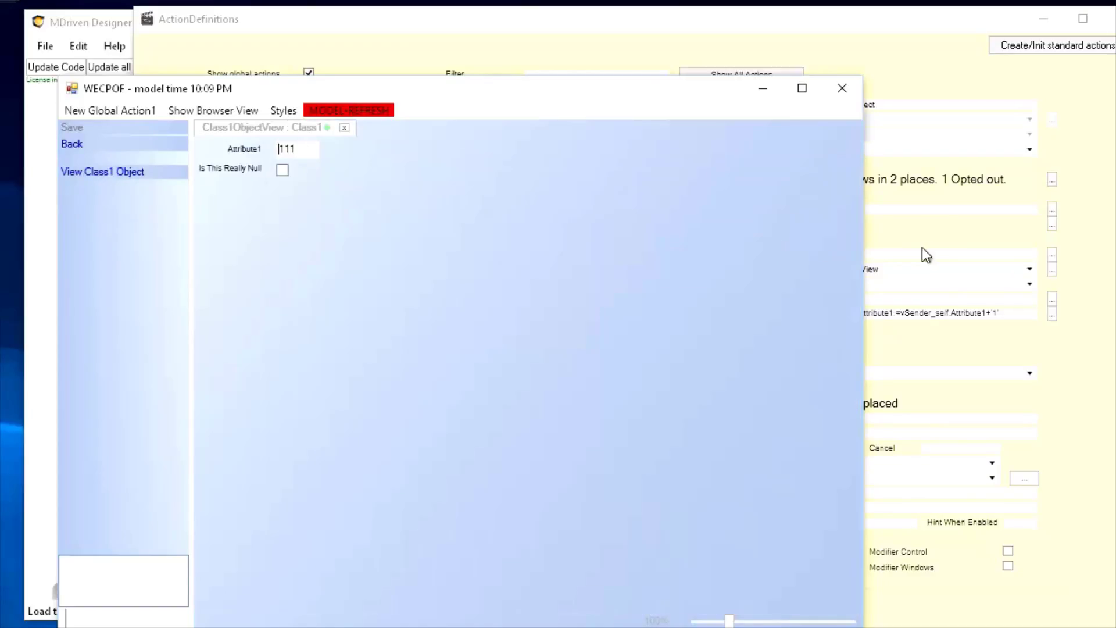
left_click(989, 347)
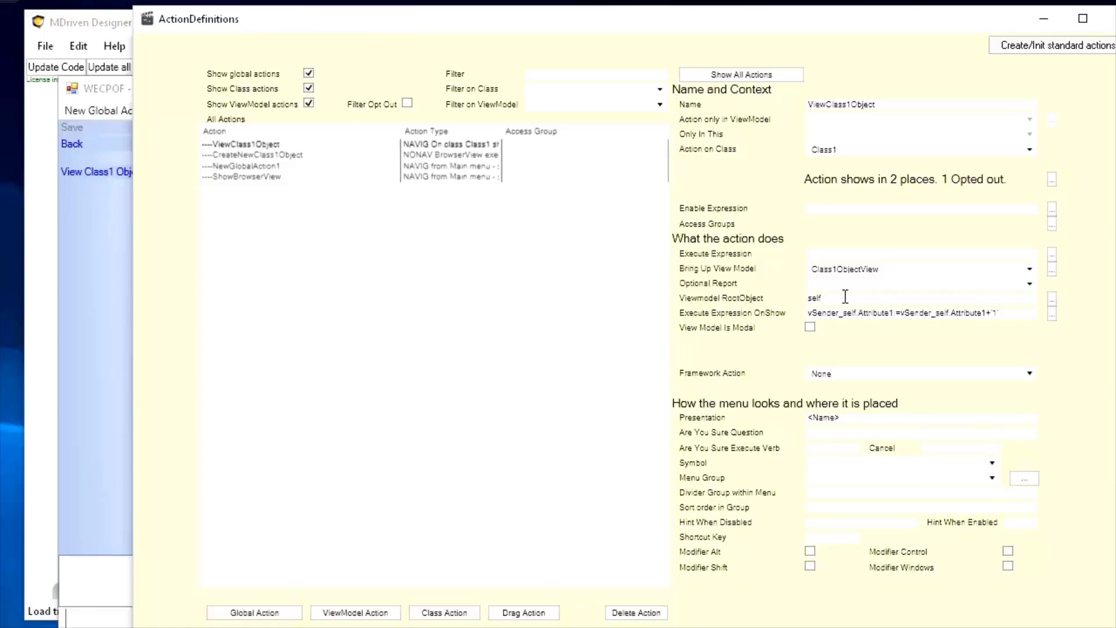
double_click(844, 298)
- Switch to the WECPOF prototype, reopen the Class1 object from the browser list and return to the BrowserView to check its value
left_click(99, 235)
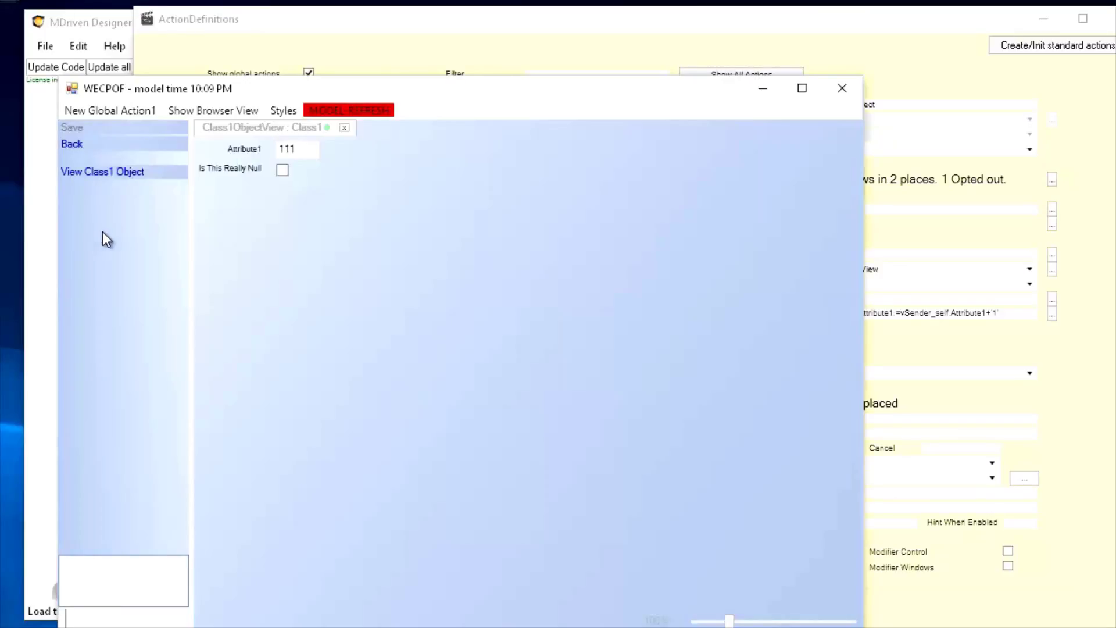
left_click(76, 144)
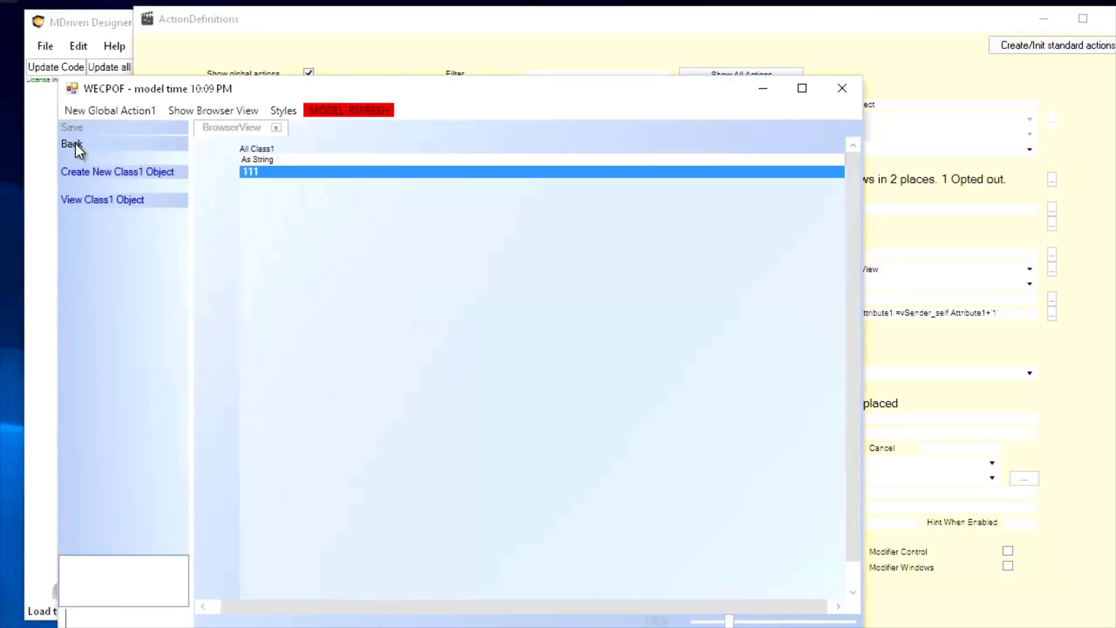
double_click(256, 173)
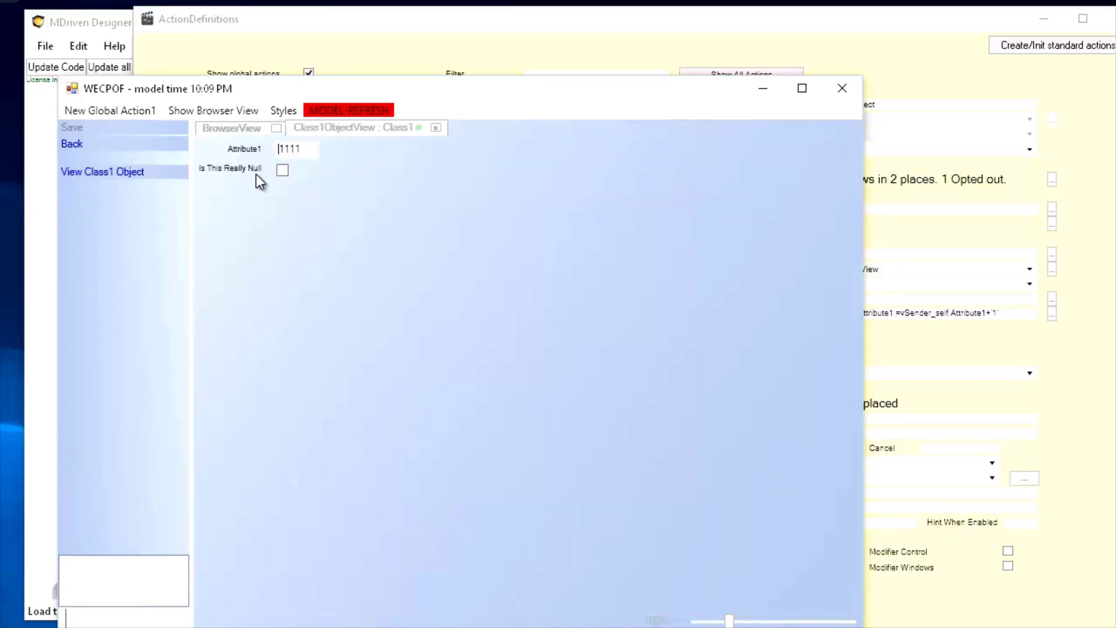
left_click(246, 127)
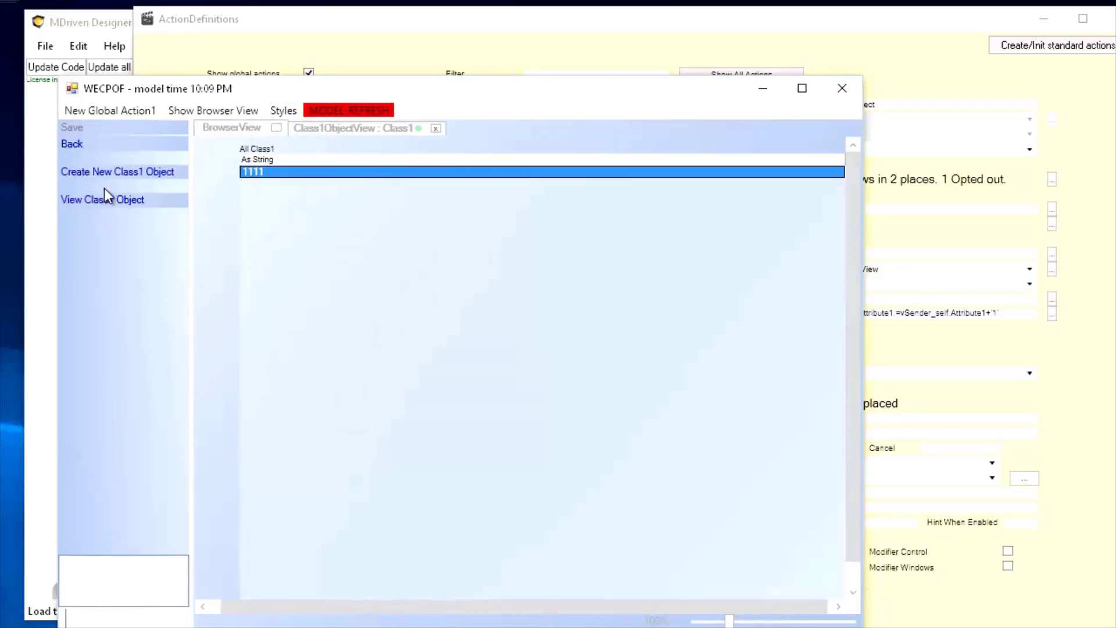
- Create another Class1 object, open it in the object view and return to the BrowserView
left_click(105, 172)
left_click_drag(276, 184, 417, 126)
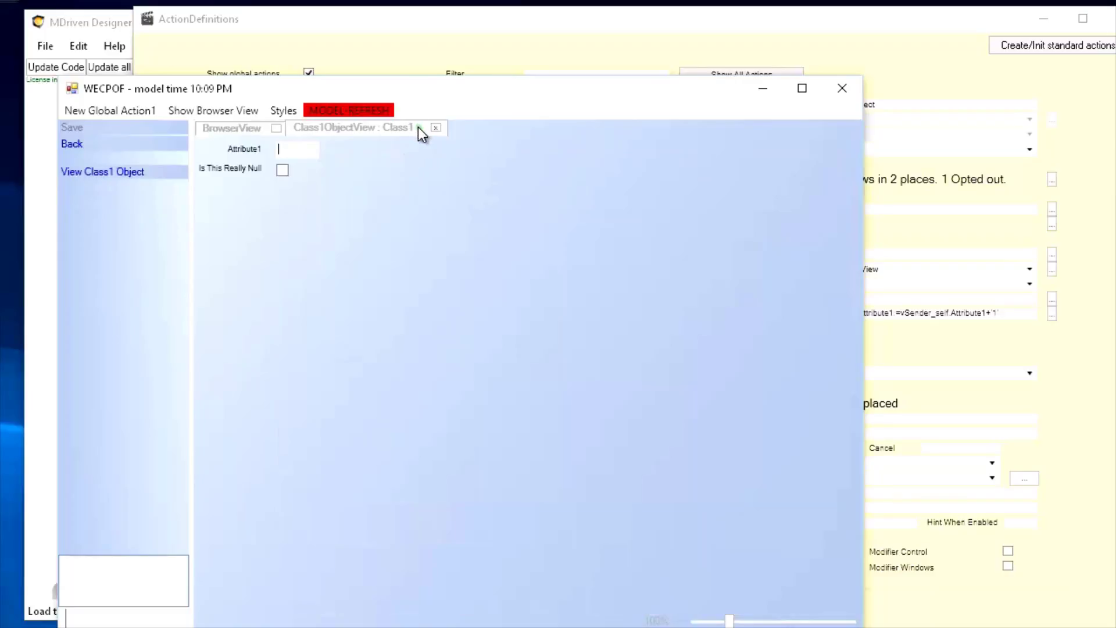
left_click(238, 132)
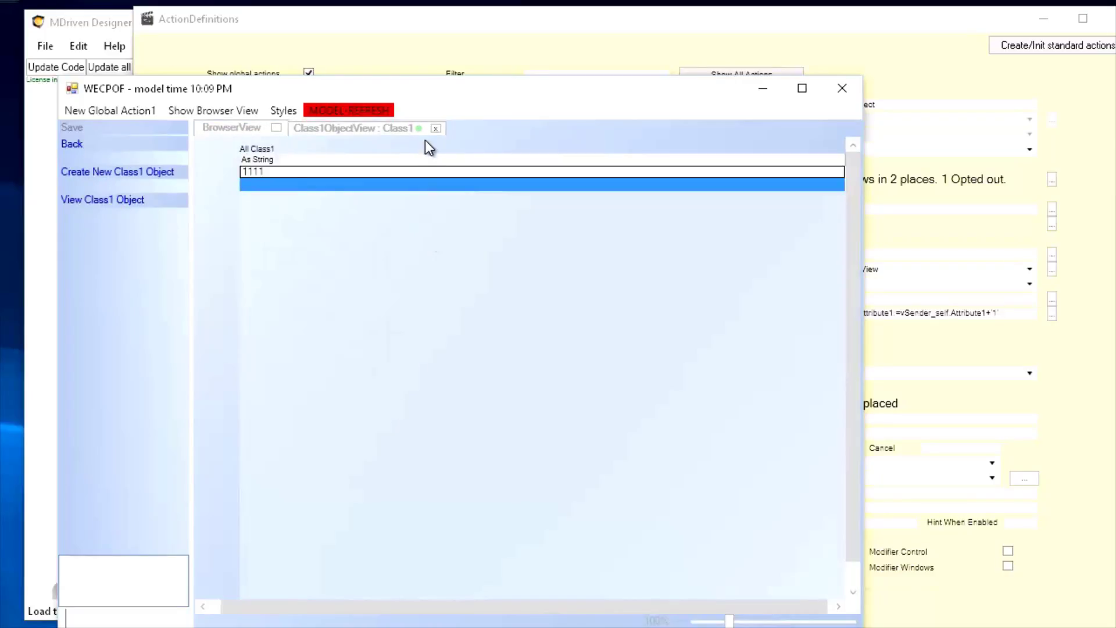
- Switch to the ViewModel Editor and display the BrowserView ViewModel
key("alt+Tab")
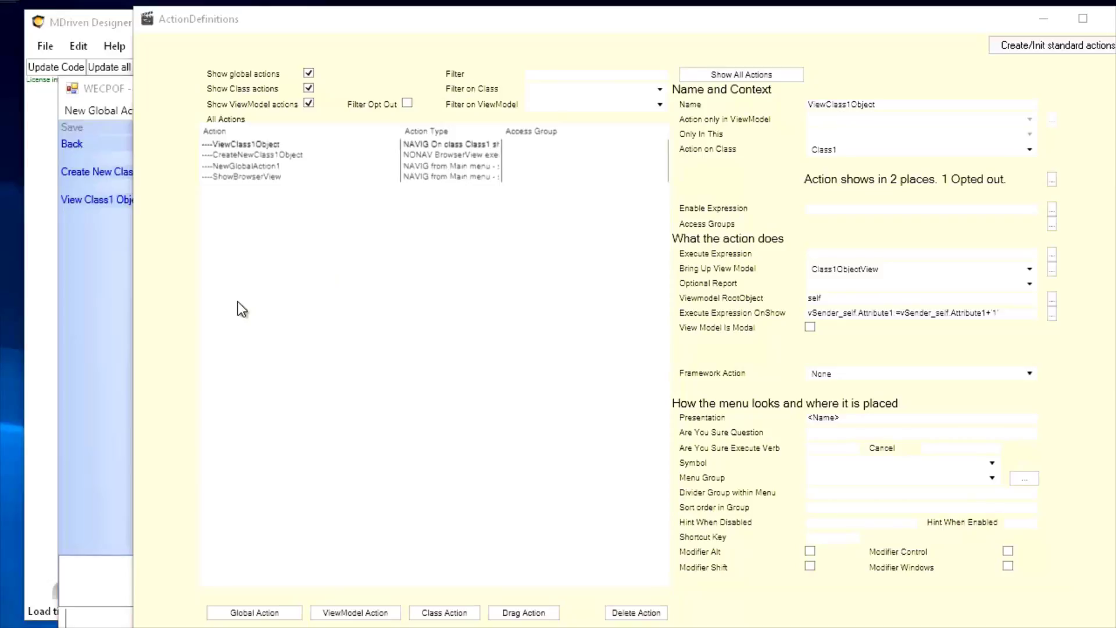
key("alt+Tab")
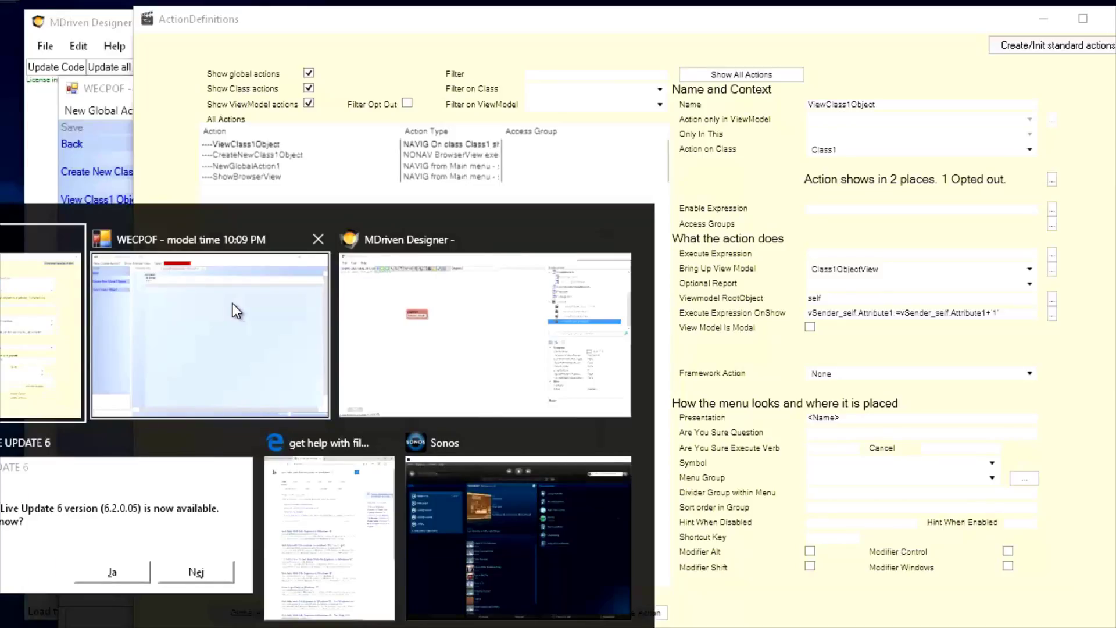
key("alt+Tab")
key("alt+Tab")
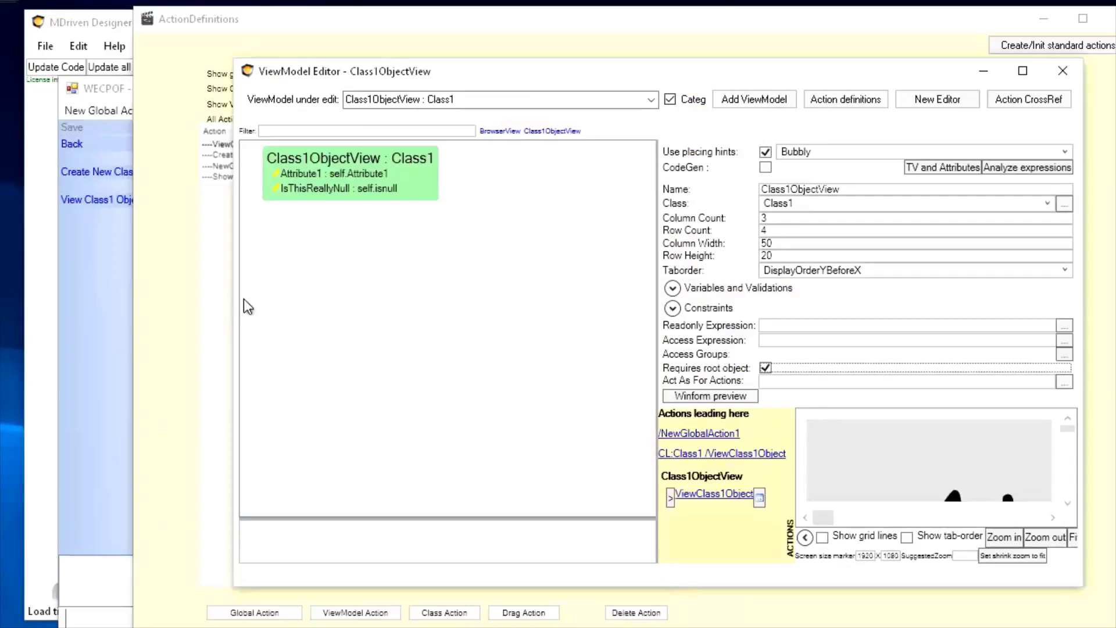
left_click(650, 101)
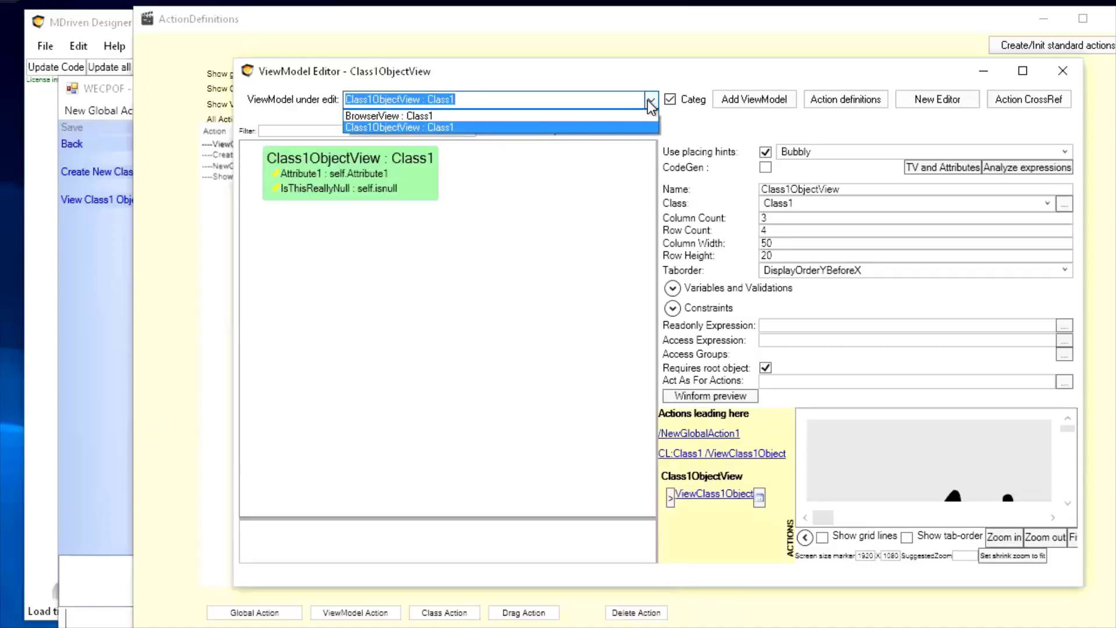
left_click(535, 123)
left_click(652, 99)
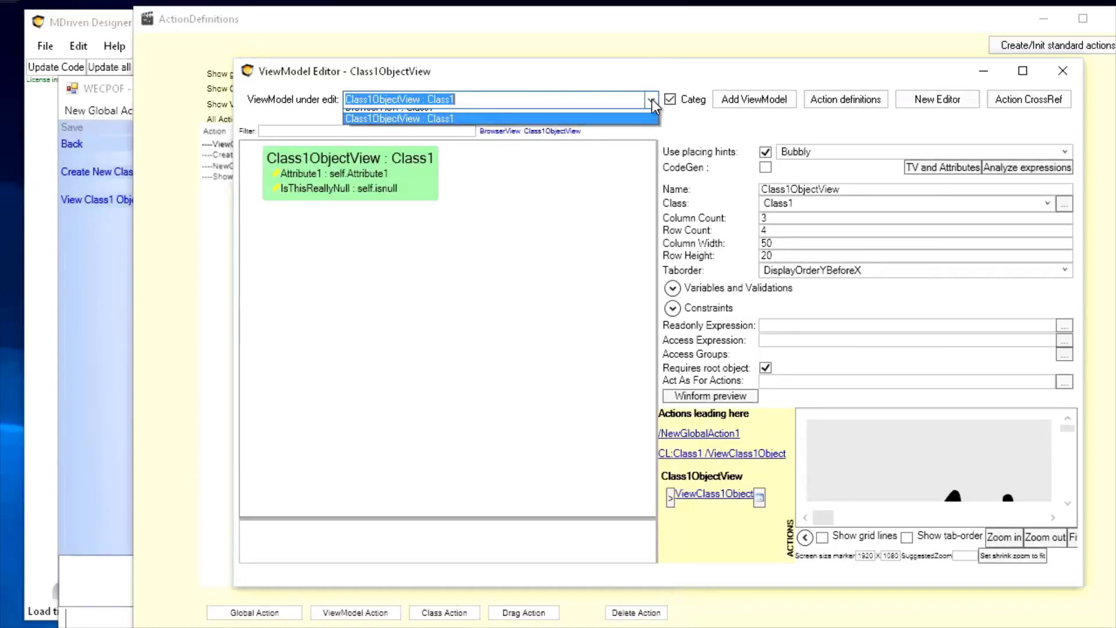
left_click(606, 116)
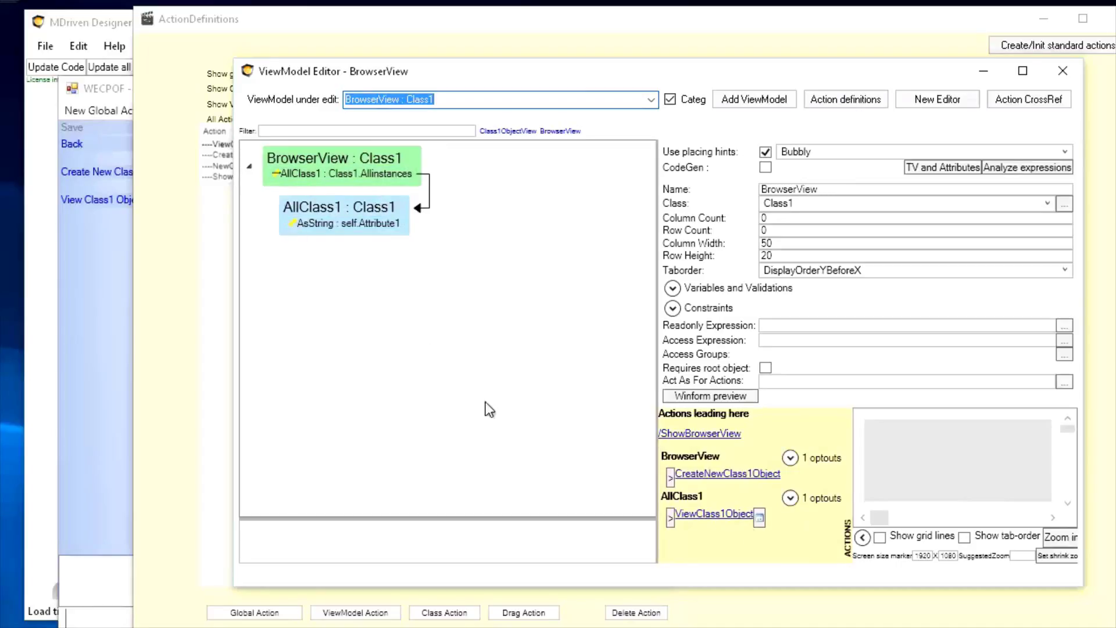
- Collapse the actions area, fit the BrowserView layout preview and select its AllClass1 grid
left_click(862, 538)
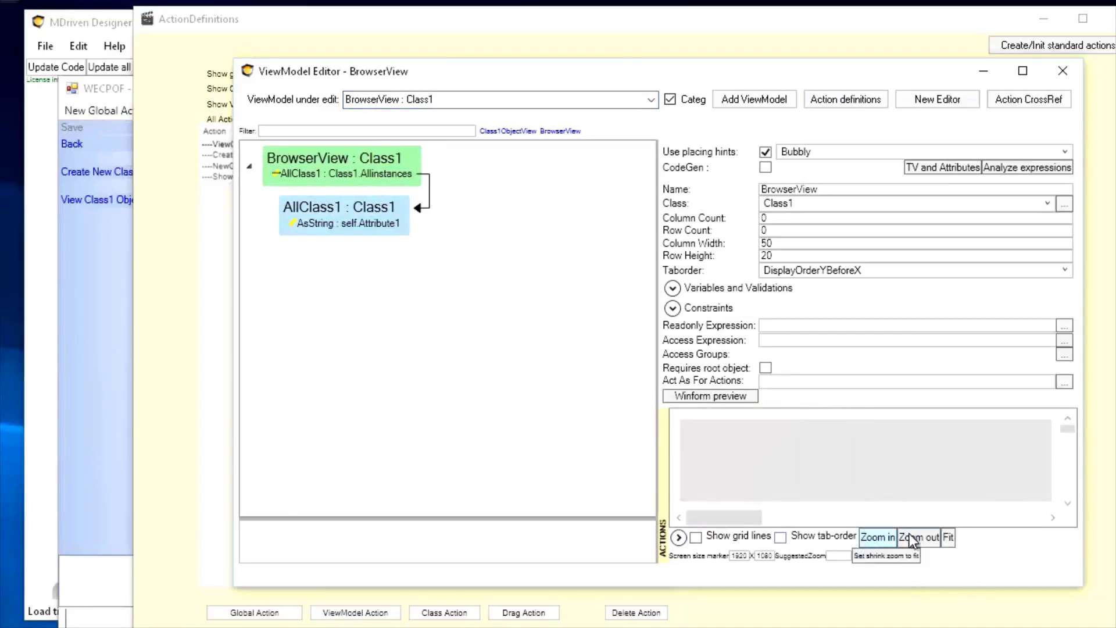
left_click(948, 537)
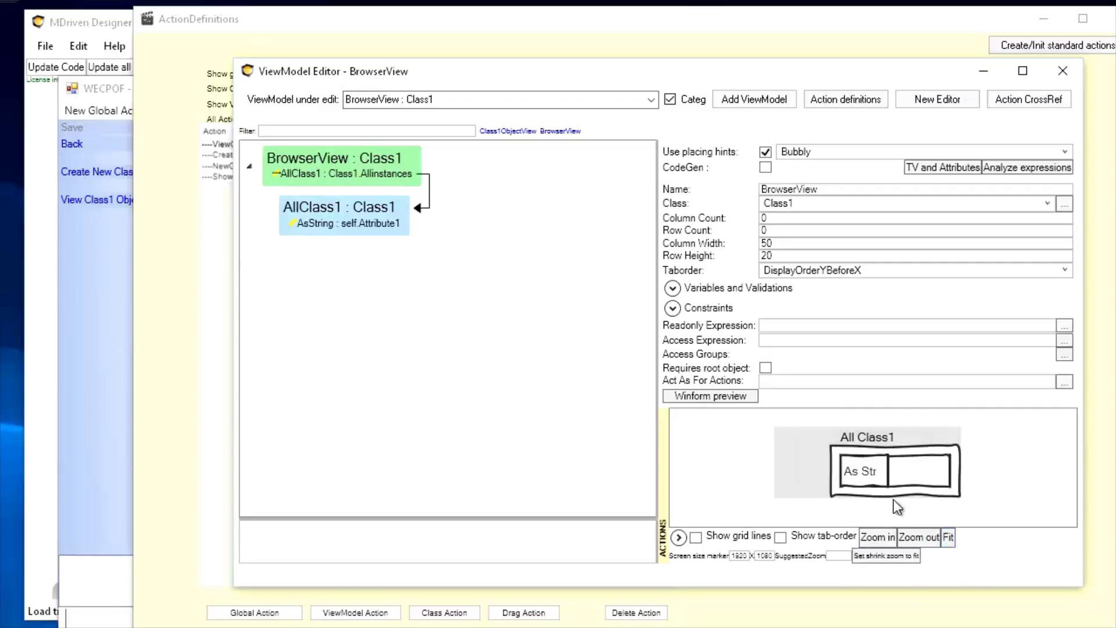
left_click(959, 495)
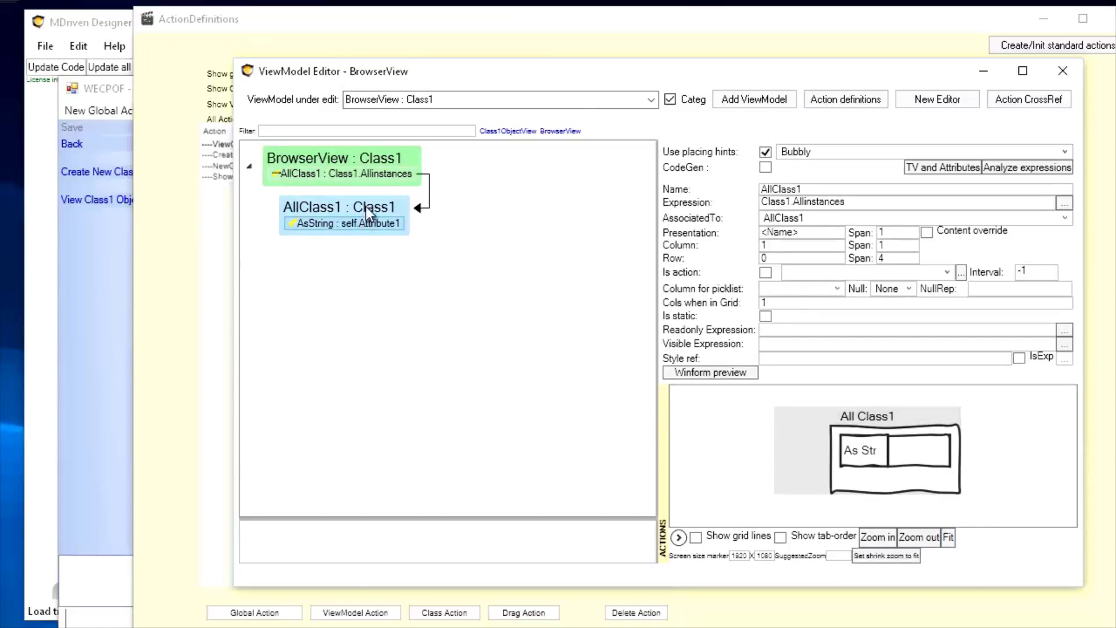
left_click(650, 100)
left_click(644, 101)
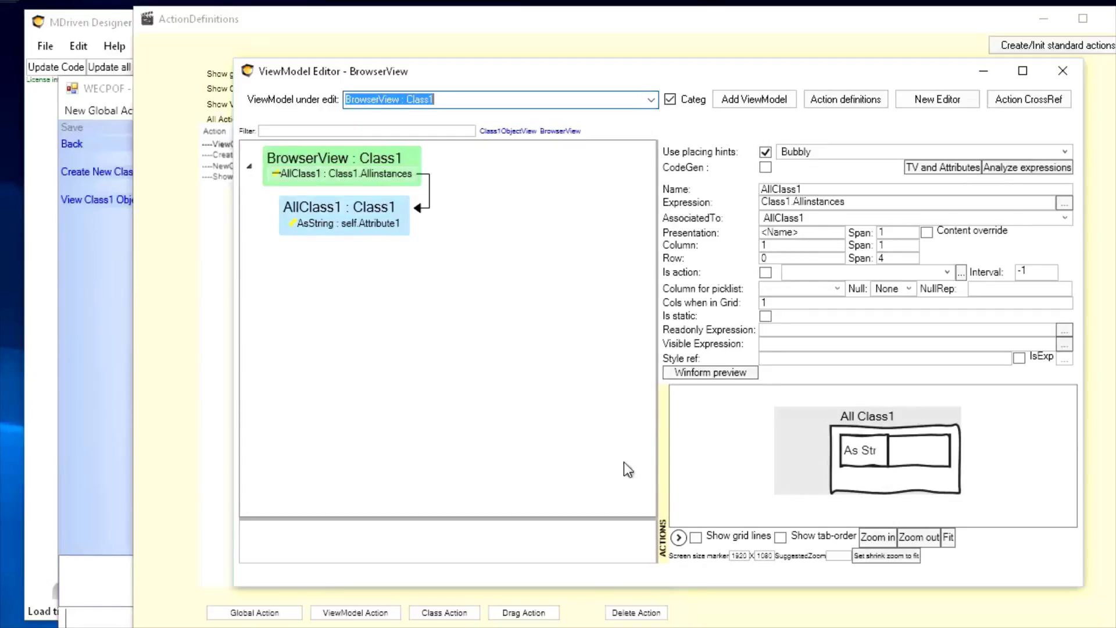
- Expand the actions area, look up the ViewClass1Object action's definition and follow the action to its target ViewModel, Class1ObjectView
left_click(679, 537)
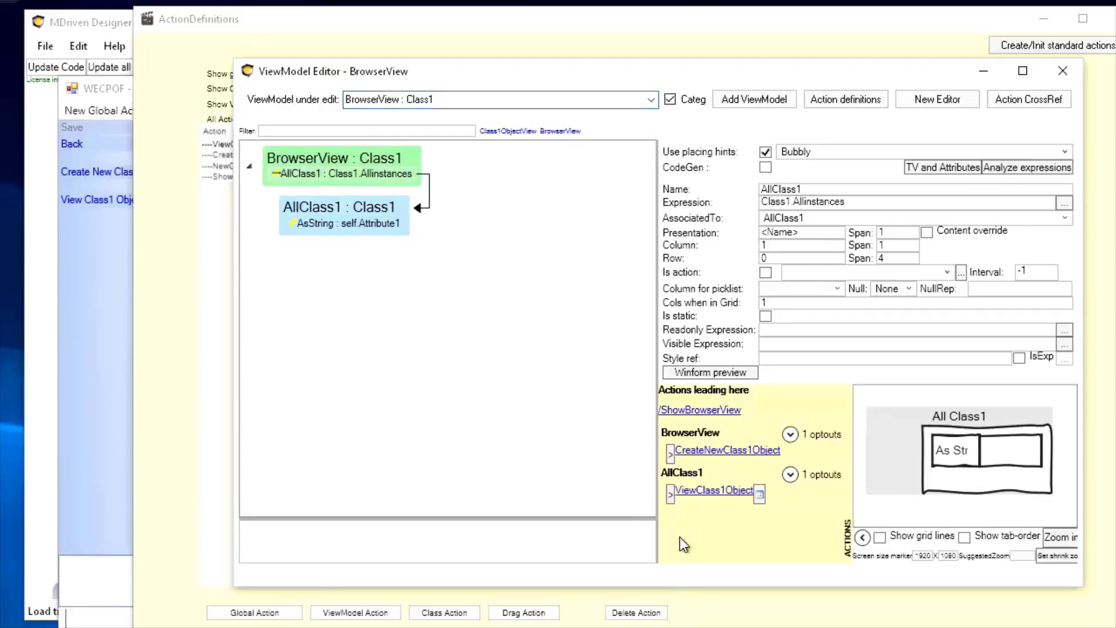
left_click(704, 491)
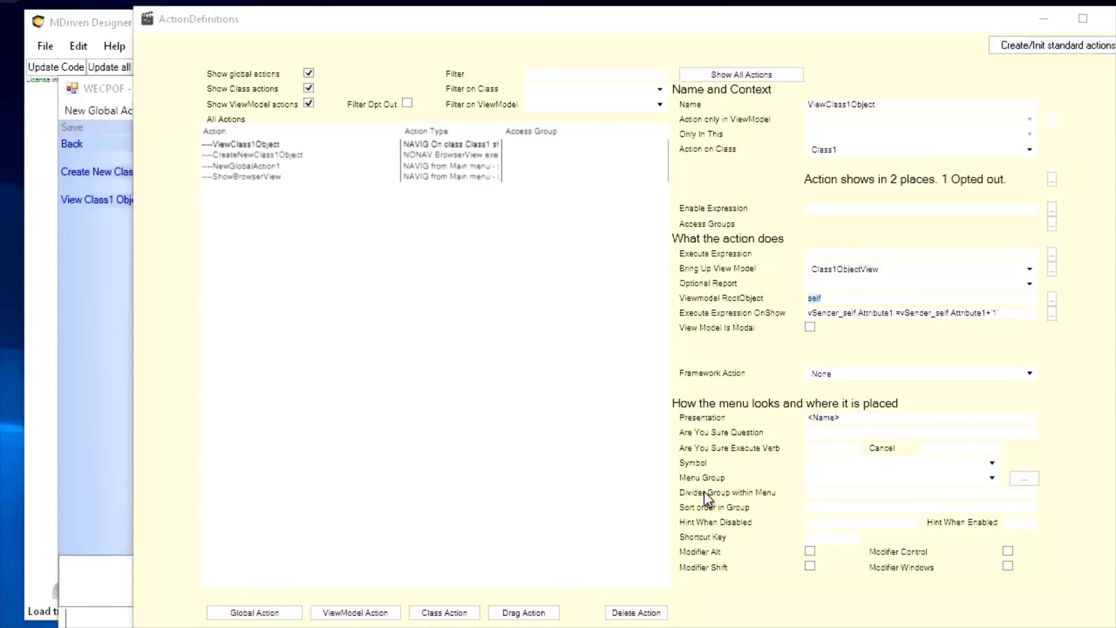
left_click(760, 494)
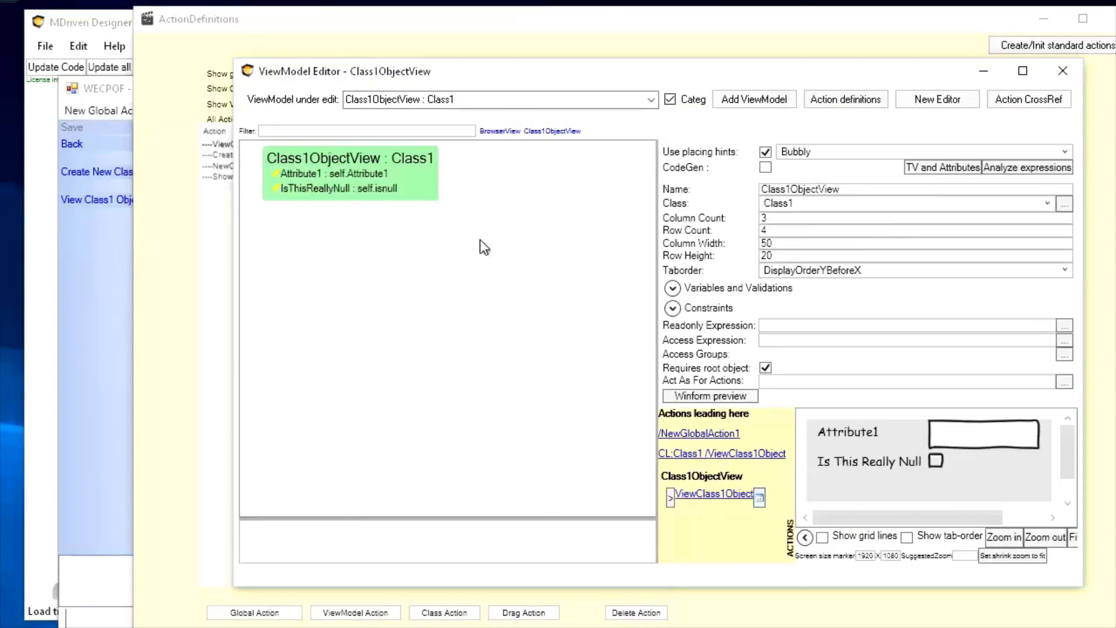